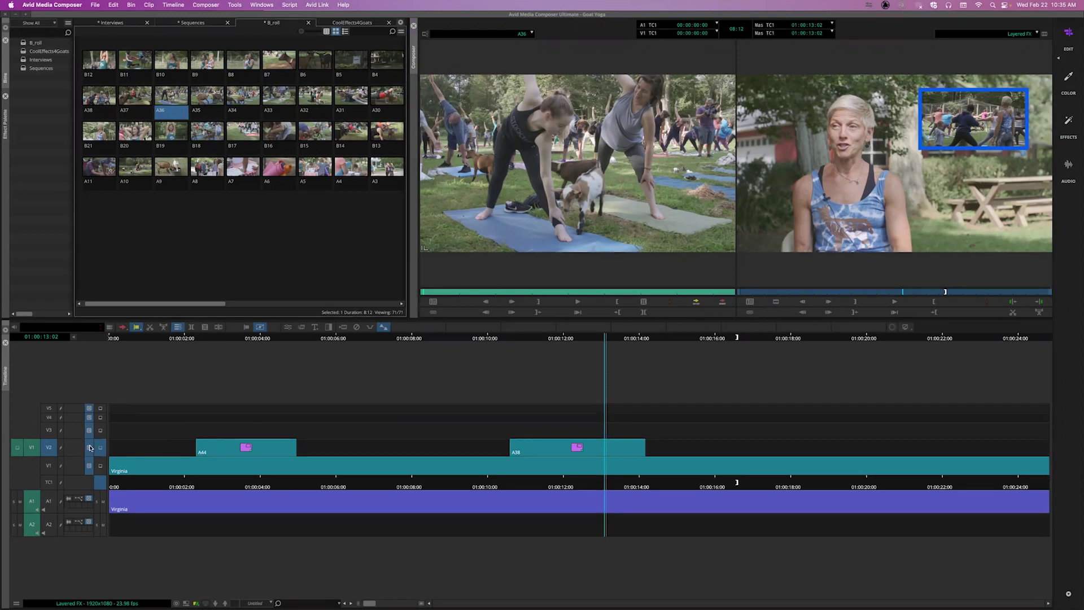
# Step: Delete the empty video tracks V3, V4 and V5 from the sequence
pyautogui.moveTo(51, 434)
pyautogui.mouseDown()
pyautogui.moveTo(49, 408)
pyautogui.moveTo(50, 433)
pyautogui.mouseUp()
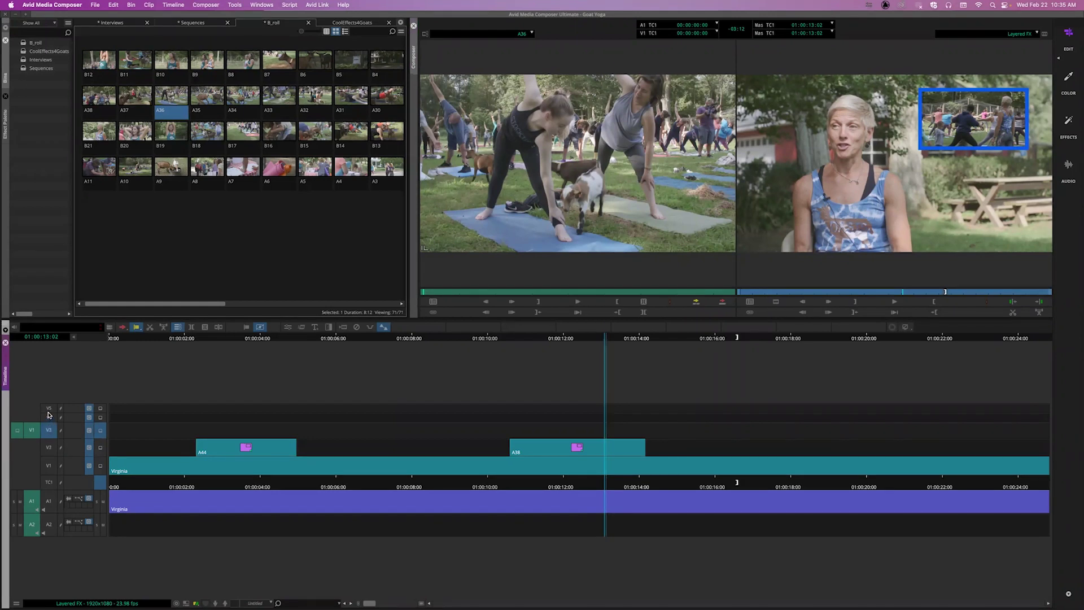
pyautogui.click(49, 408)
pyautogui.click(50, 418)
pyautogui.press('Delete')
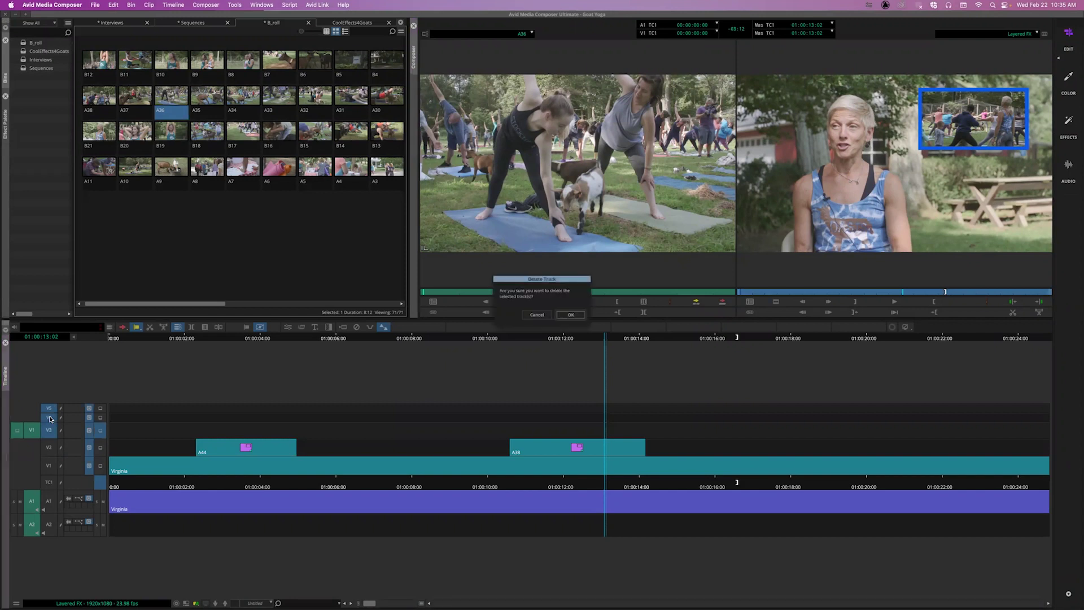
pyautogui.click(570, 315)
pyautogui.moveTo(32, 422); pyautogui.dragTo(53, 446)
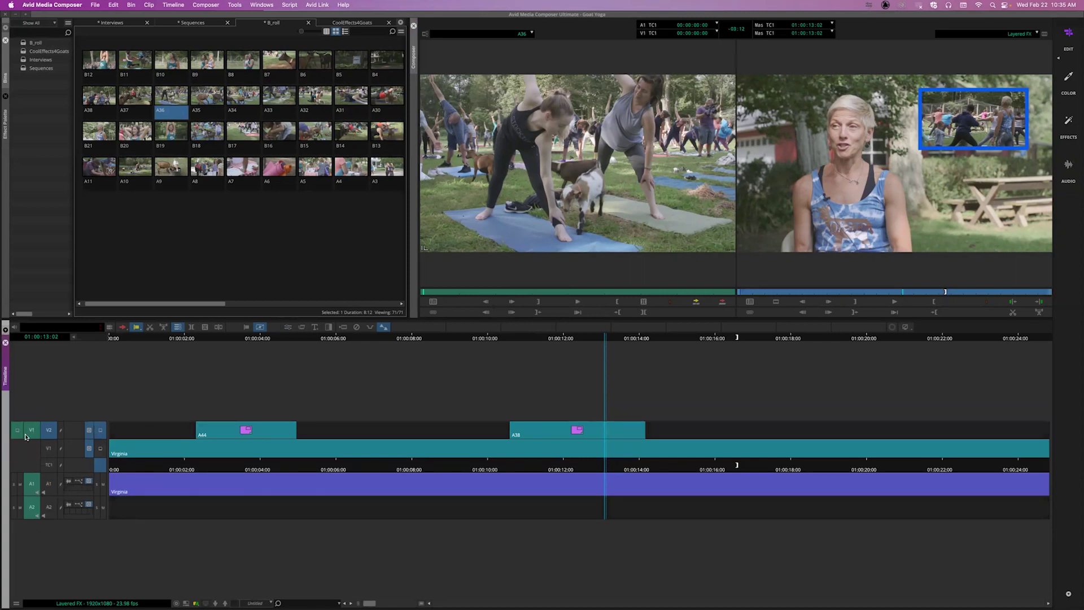
pyautogui.click(31, 485)
pyautogui.click(31, 486)
pyautogui.click(29, 509)
pyautogui.click(29, 511)
pyautogui.moveTo(31, 401); pyautogui.dragTo(31, 538)
pyautogui.moveTo(32, 408); pyautogui.dragTo(35, 542)
# Step: Add two new video tracks, V3 and V4, to the sequence
pyautogui.click(173, 4)
pyautogui.moveTo(187, 18)
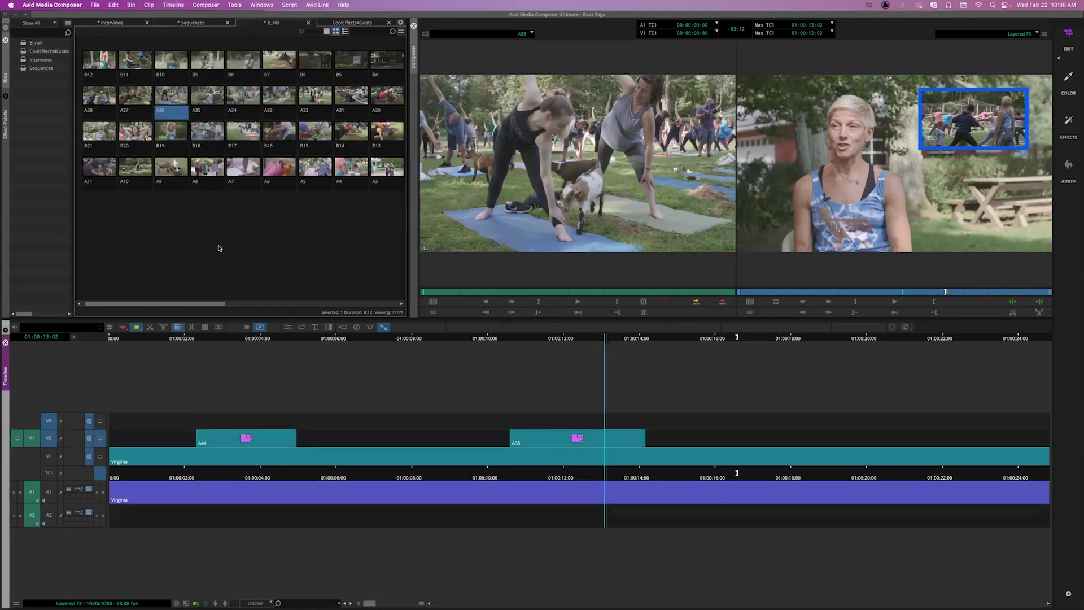
pyautogui.press('super+y')
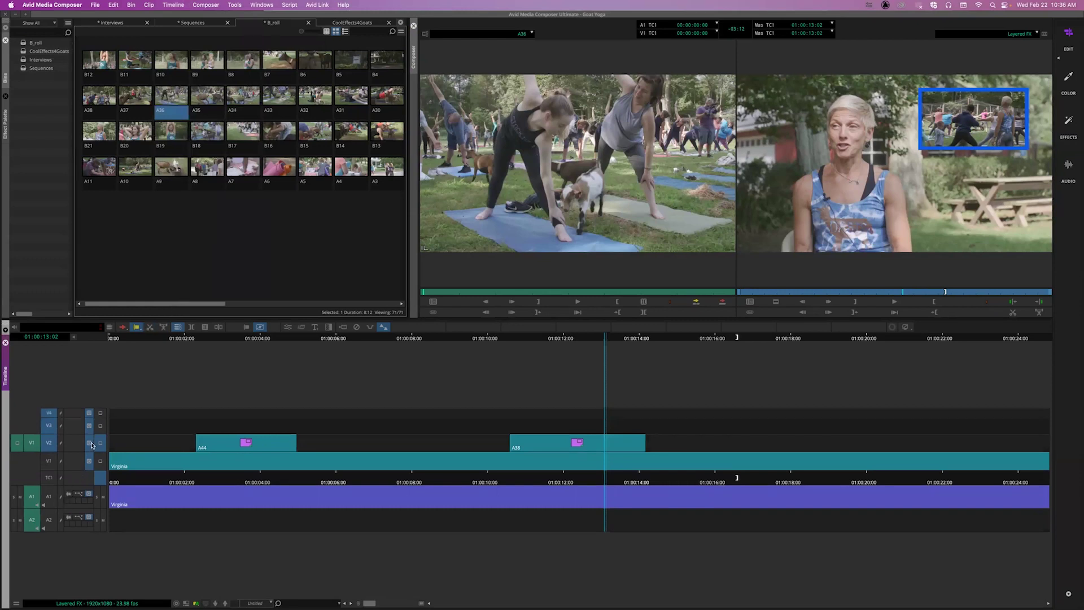
# Step: Add two new mono audio tracks, A3 and A4, to the sequence
pyautogui.click(179, 5)
pyautogui.moveTo(186, 19)
pyautogui.moveTo(294, 36)
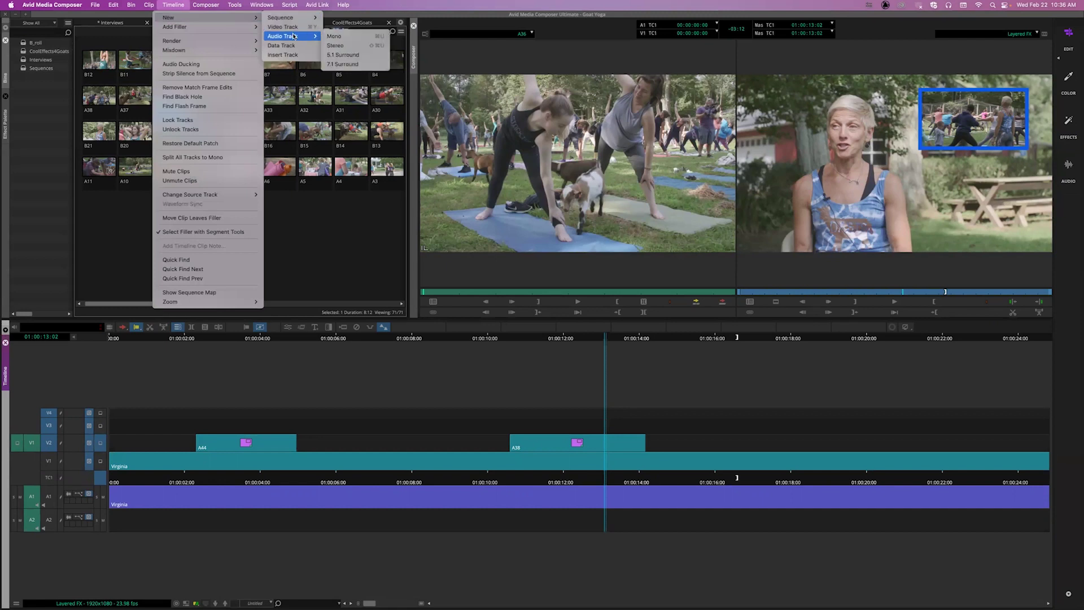
pyautogui.click(372, 36)
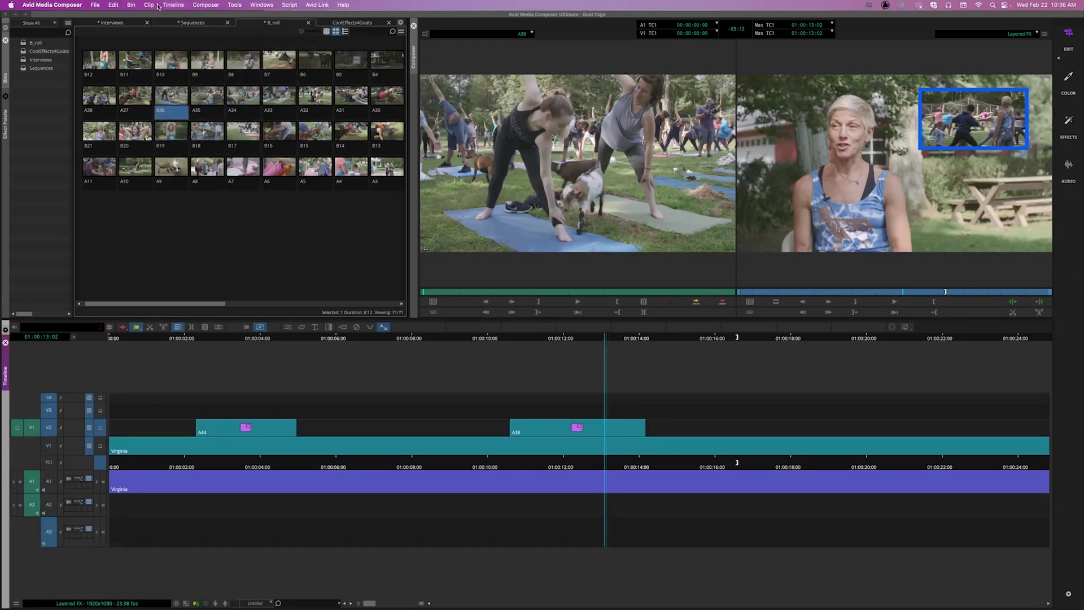
pyautogui.press('super+u')
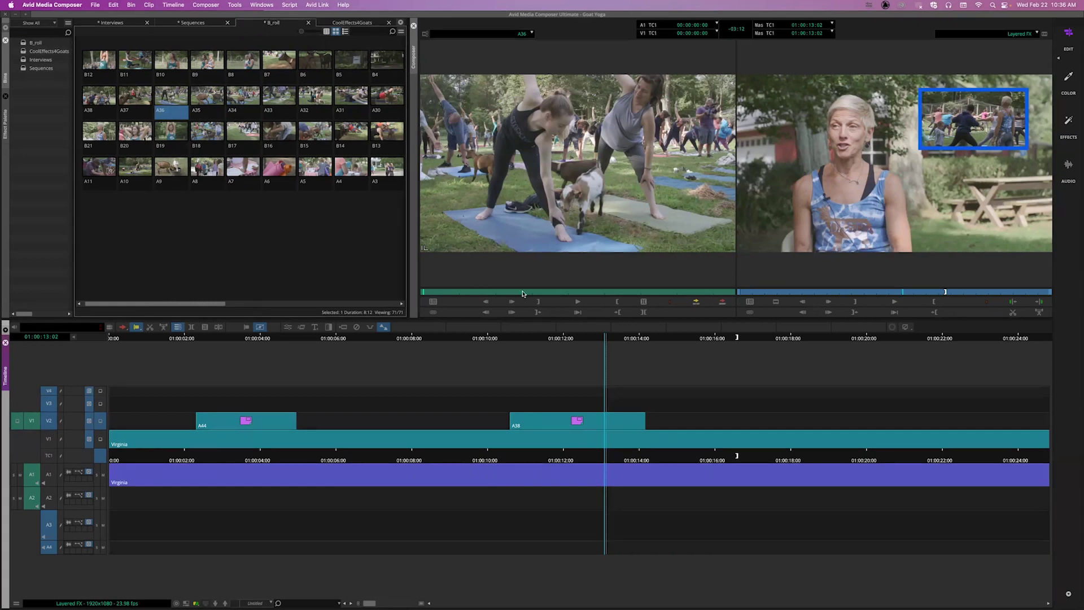
# Step: Mark a short section of the A36 source clip with in and out points
pyautogui.moveTo(476, 293); pyautogui.dragTo(570, 292)
pyautogui.press('i')
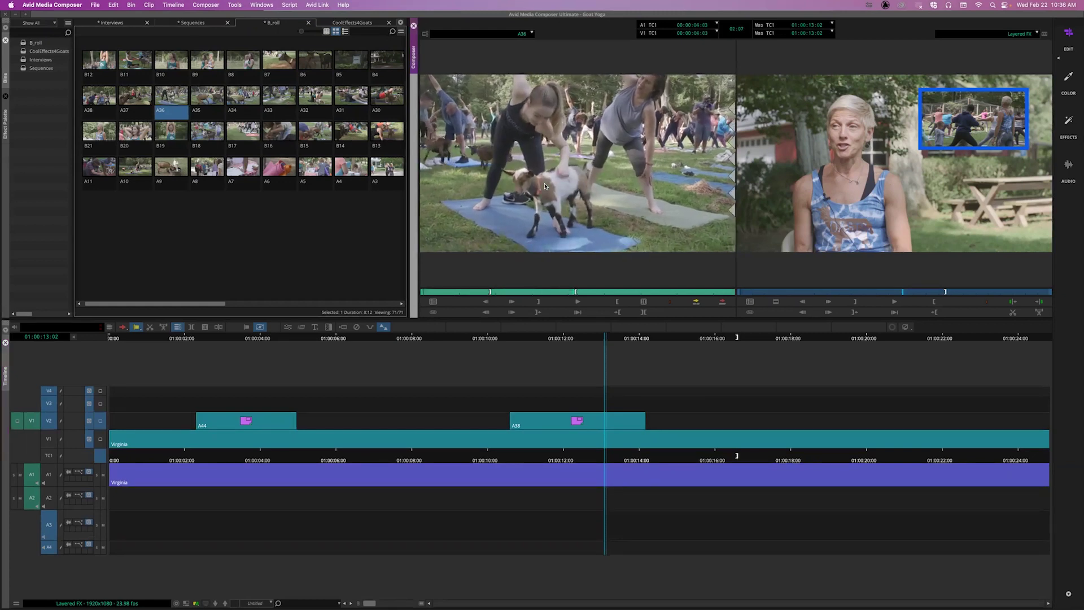
# Step: Try placing the marked A36 section on V2 at 01:00:15:16 and again at 01:00:15:03, undoing each edit
pyautogui.moveTo(527, 160); pyautogui.dragTo(702, 425)
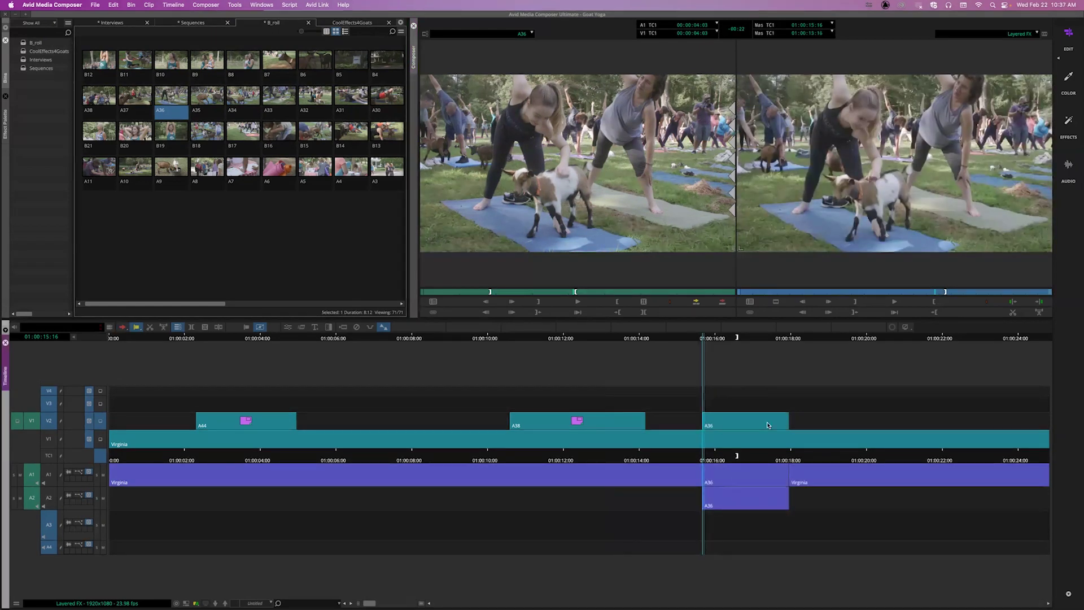
pyautogui.press('super+z')
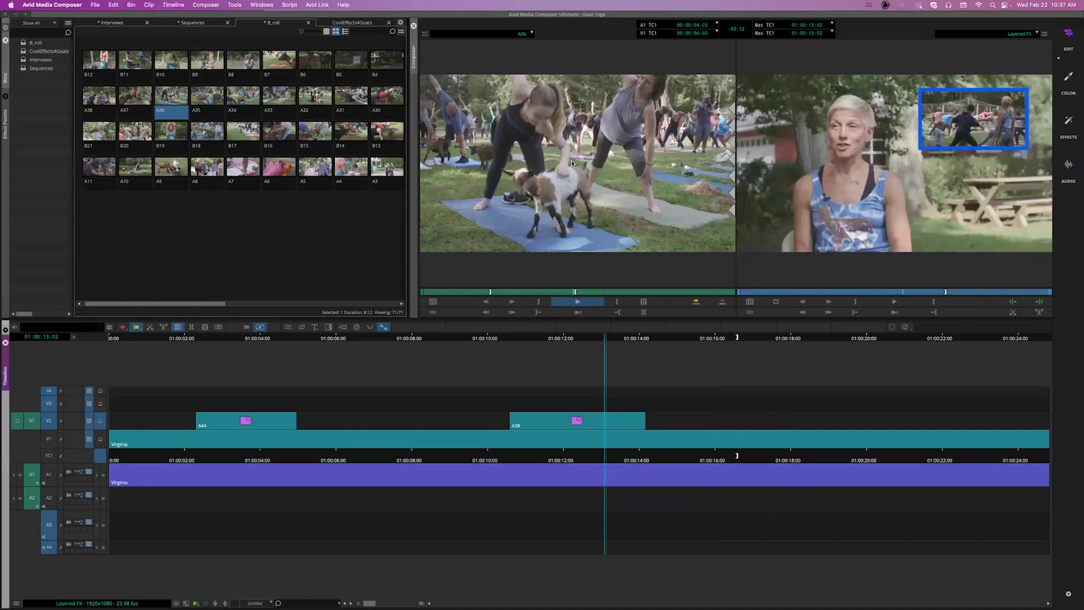
pyautogui.moveTo(636, 281); pyautogui.dragTo(682, 420)
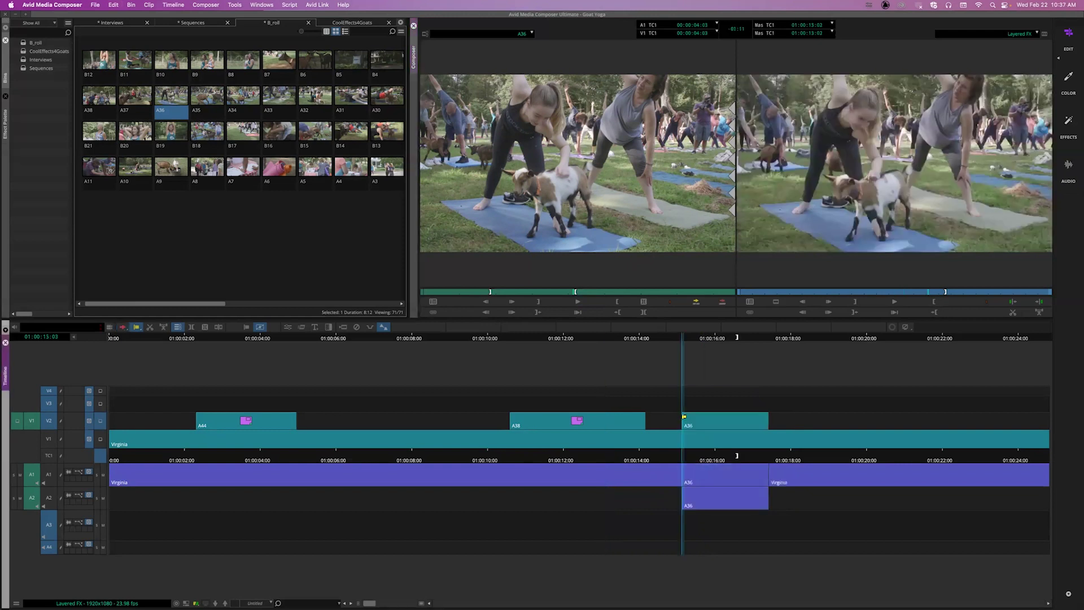
pyautogui.press('super+z')
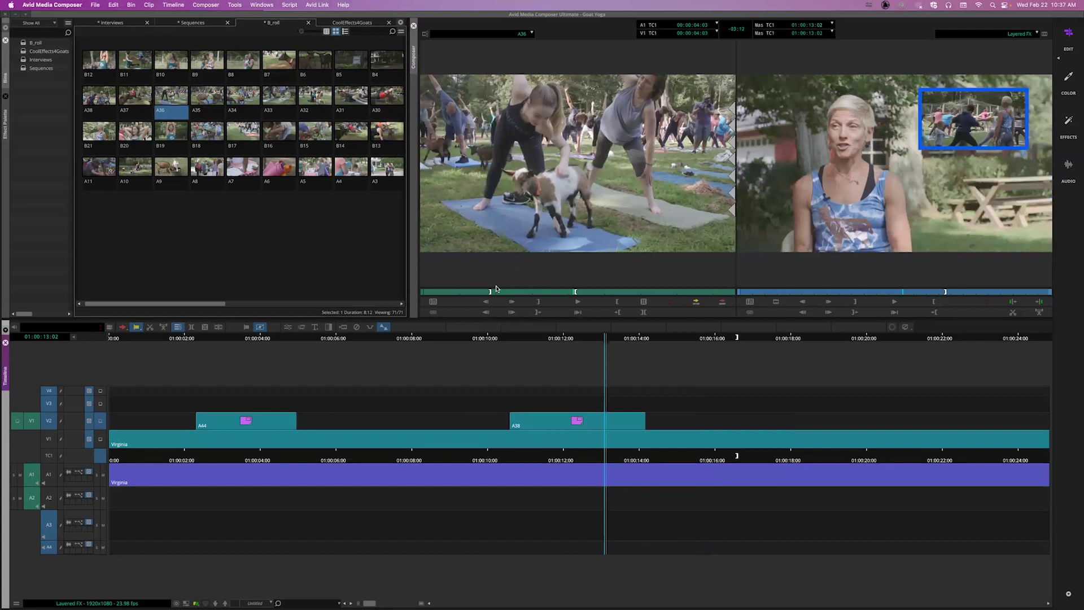
# Step: Enable record tracks A1 and A2, disable A3 and A4, and patch source V1 to record track V1
pyautogui.click(737, 455)
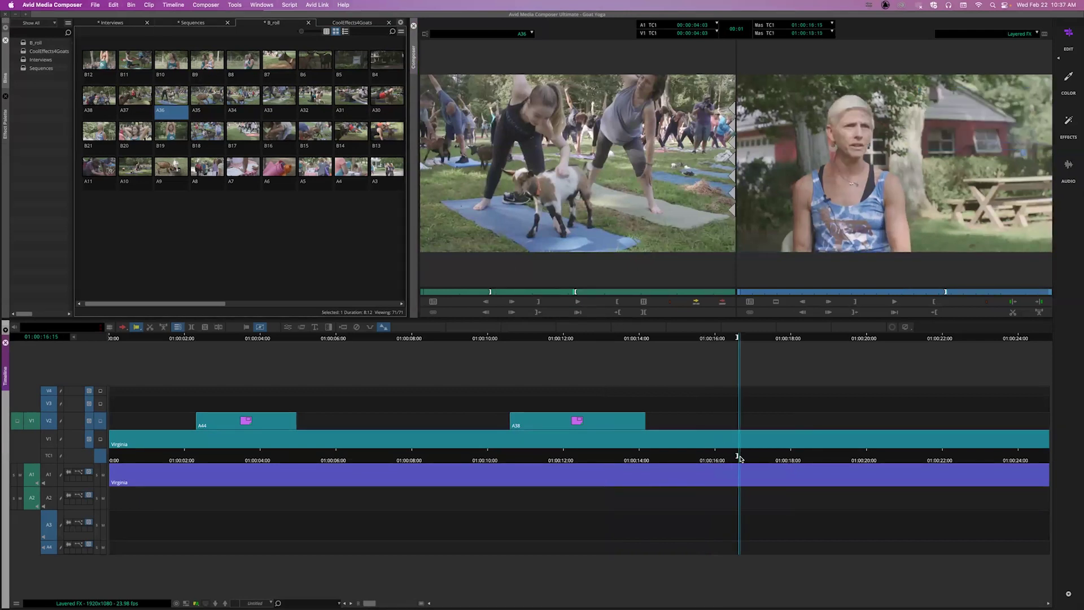
pyautogui.moveTo(737, 458); pyautogui.dragTo(739, 458)
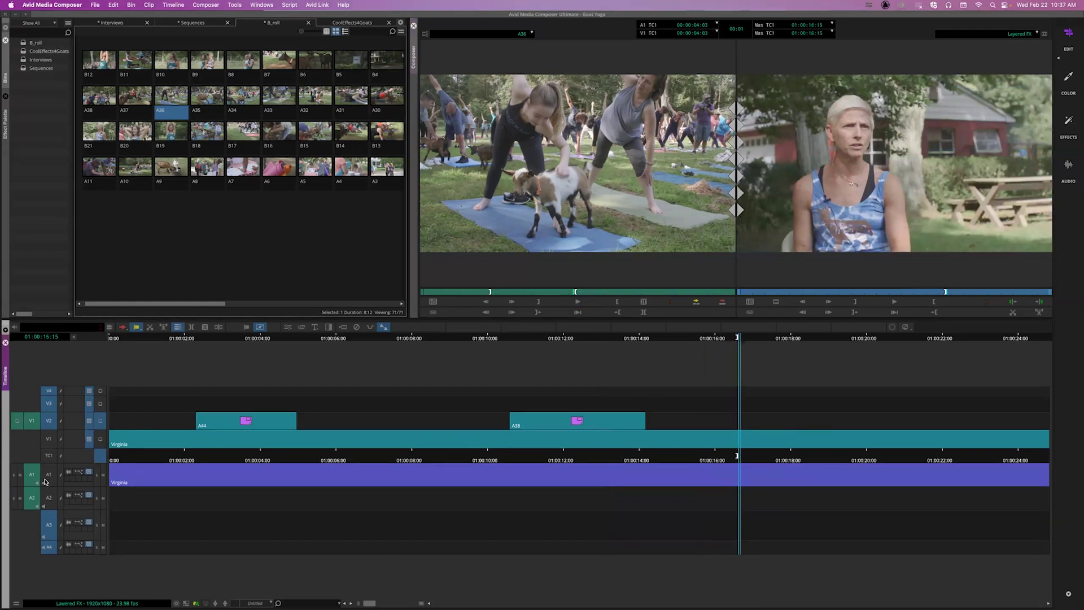
pyautogui.click(48, 497)
pyautogui.click(48, 497)
pyautogui.click(49, 524)
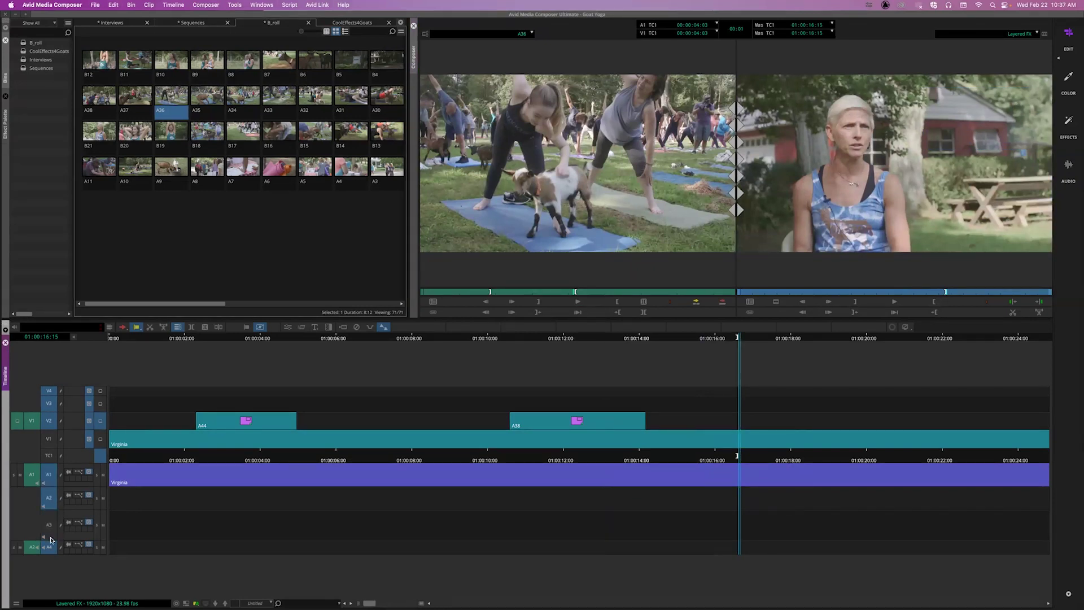
pyautogui.click(51, 547)
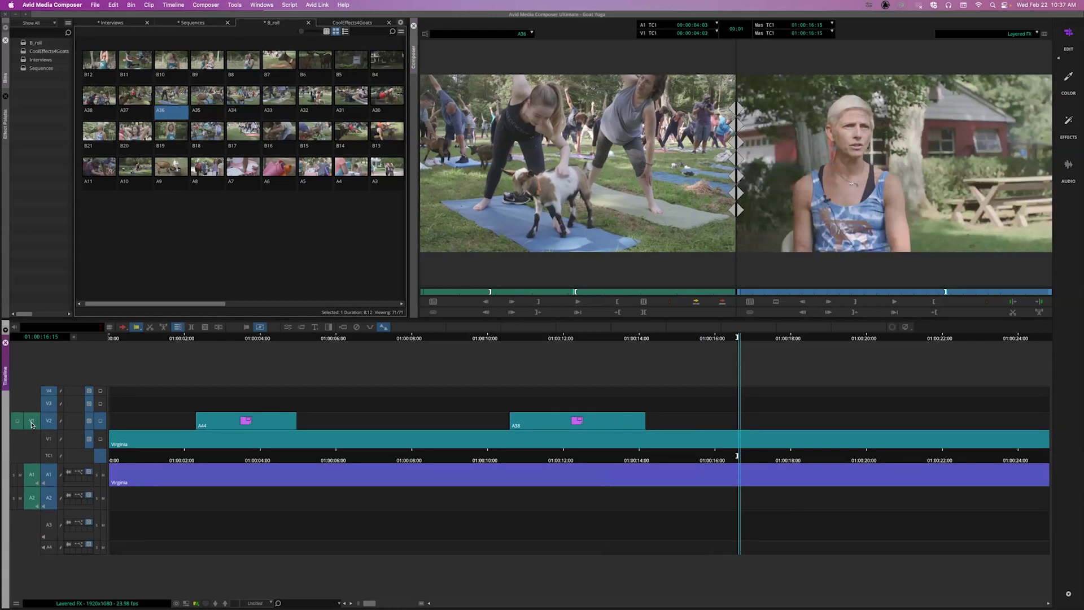
pyautogui.moveTo(32, 420); pyautogui.dragTo(32, 439)
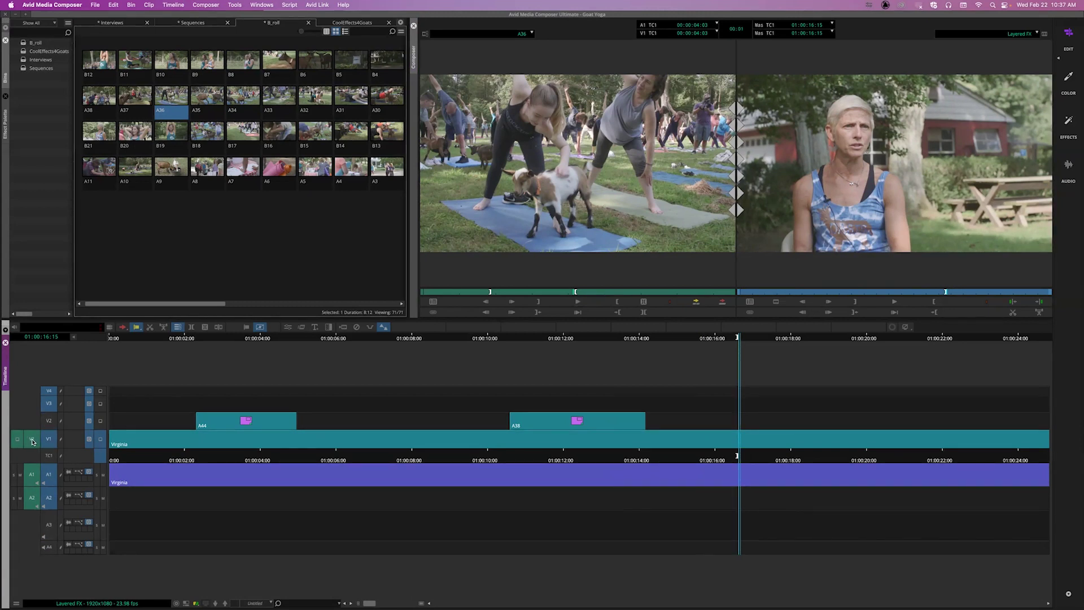
pyautogui.moveTo(31, 441)
pyautogui.mouseDown()
pyautogui.moveTo(48, 530)
pyautogui.moveTo(52, 421)
pyautogui.moveTo(45, 508)
pyautogui.moveTo(51, 444)
pyautogui.mouseUp()
# Step: Try splicing the marked A36 section with its audio in at the end of the sequence, and undo the edit
pyautogui.moveTo(850, 459); pyautogui.dragTo(1060, 452)
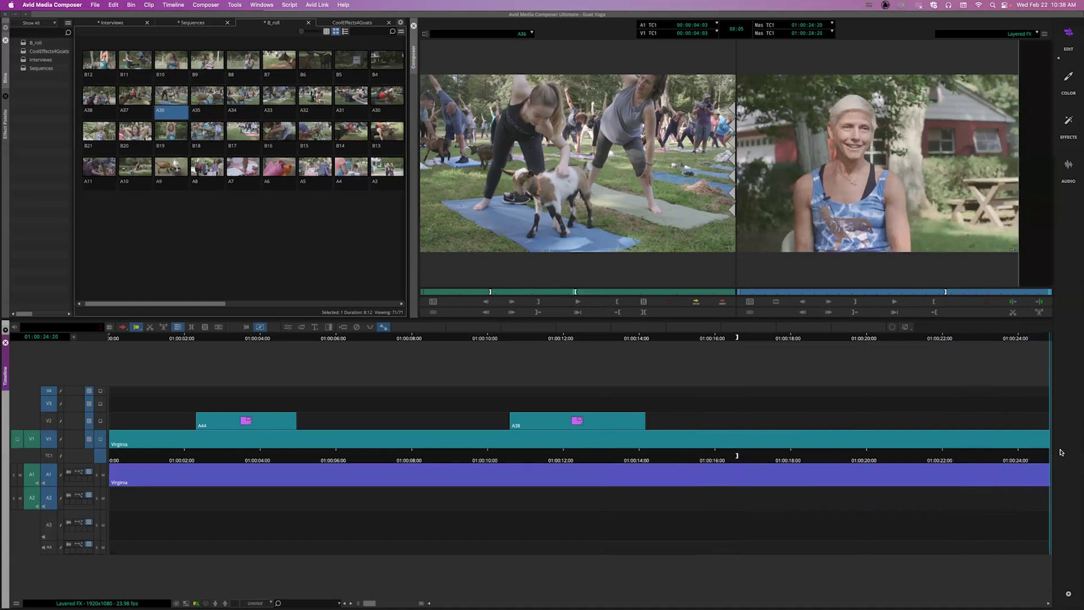
pyautogui.press('o')
pyautogui.click(699, 306)
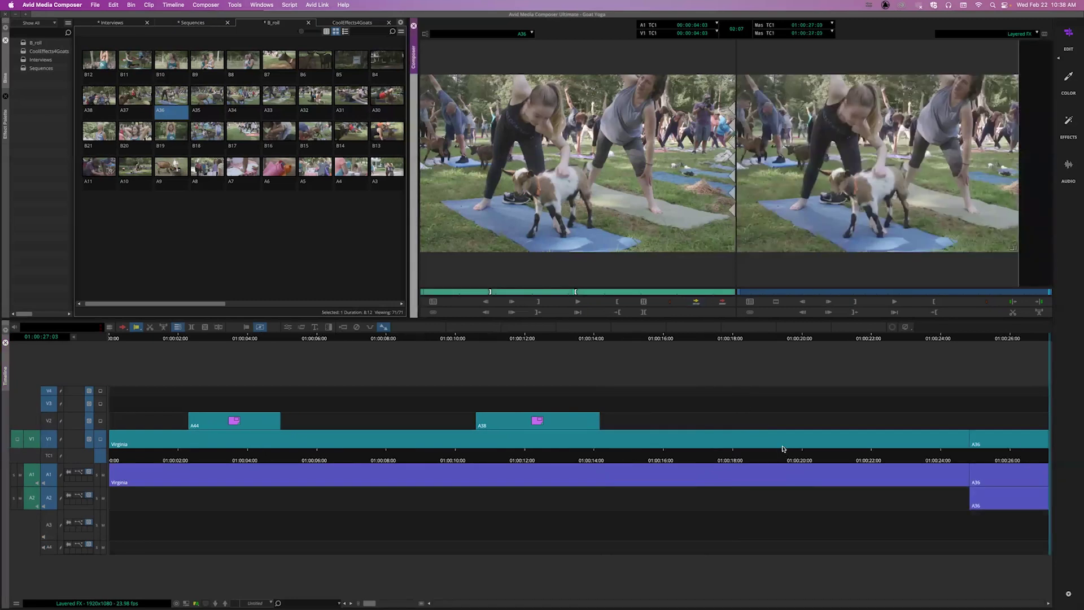
pyautogui.press('super+z')
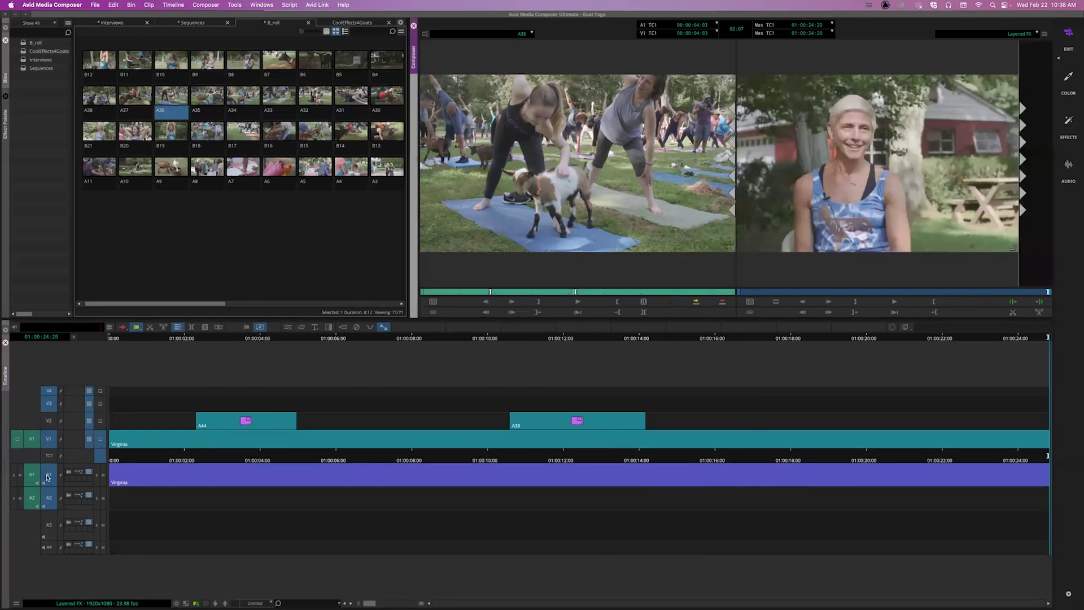
# Step: Try splicing only the A36 video in at the sequence end with record tracks A1 and A2 disabled, and undo it
pyautogui.click(48, 497)
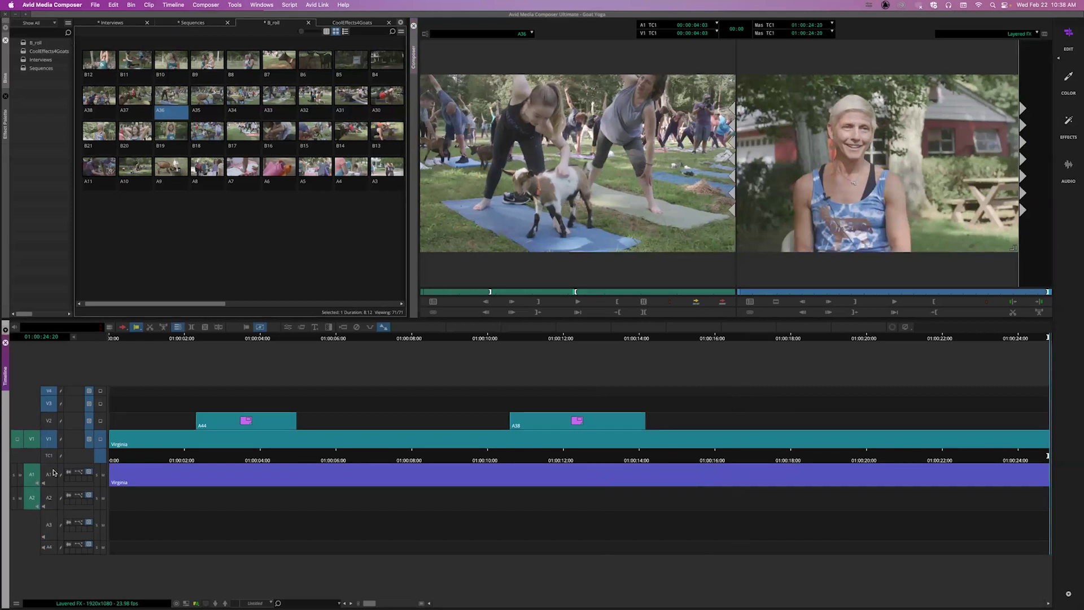
pyautogui.click(695, 302)
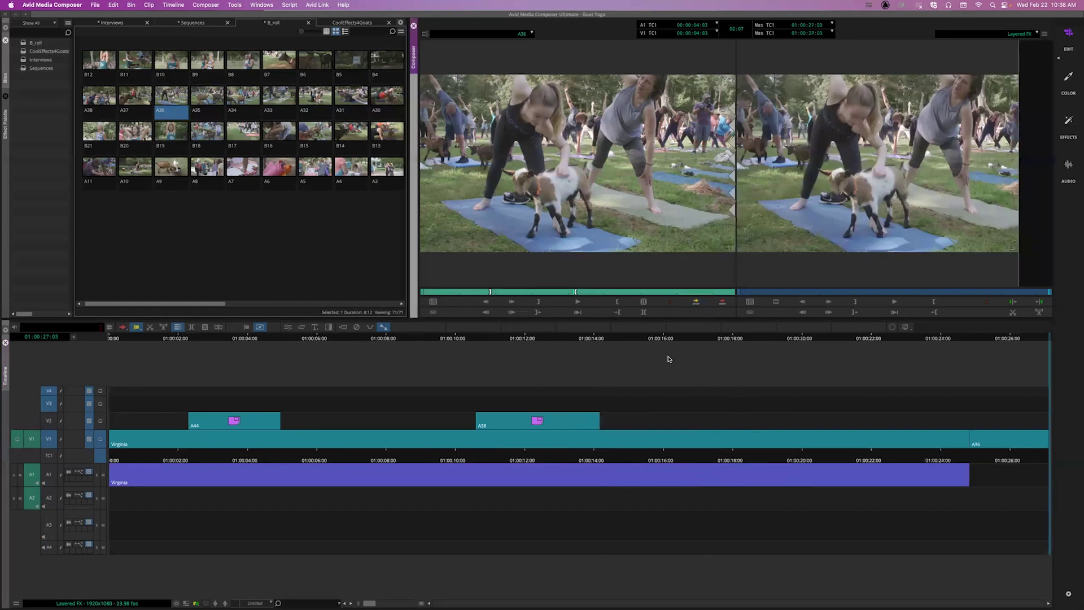
pyautogui.press('super+z')
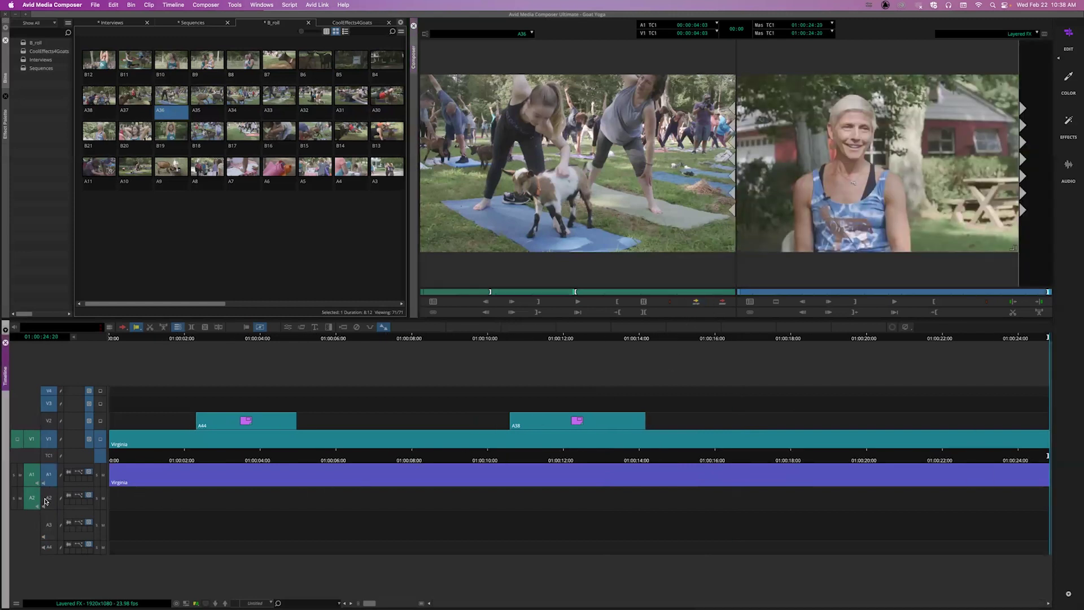
pyautogui.click(46, 501)
# Step: Patch source V1 to record track V2 and mark an out point in the sequence at 01:00:17:03
pyautogui.click(751, 460)
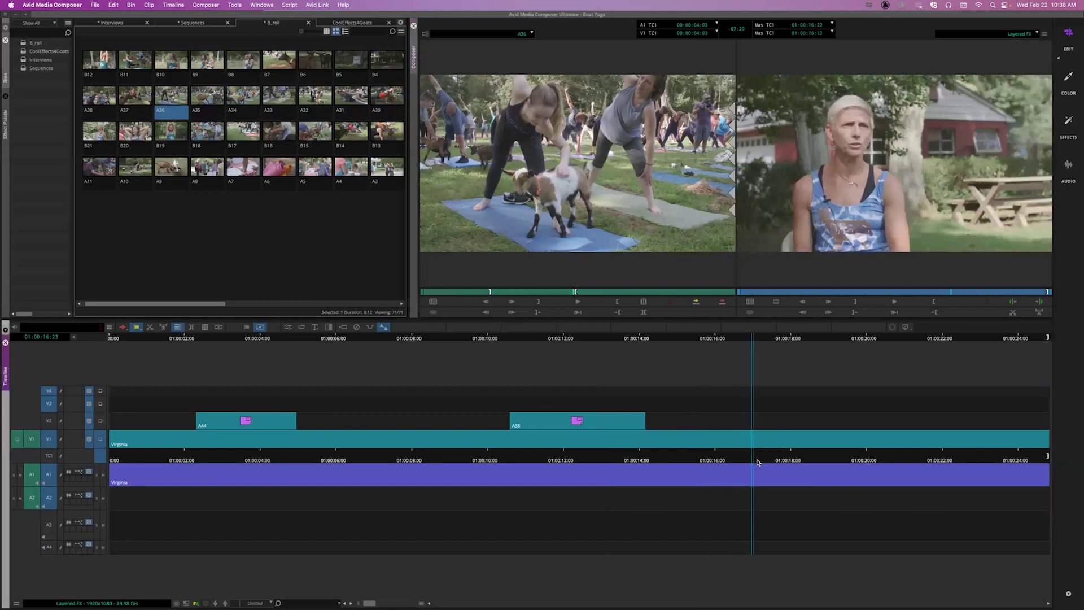
pyautogui.click(758, 461)
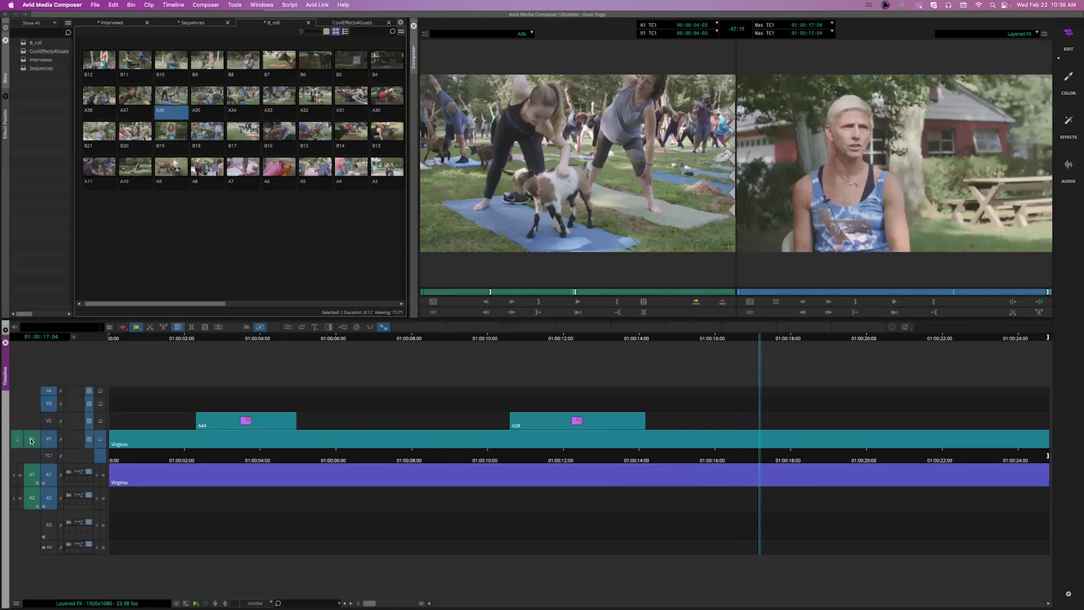
pyautogui.moveTo(31, 440); pyautogui.dragTo(49, 421)
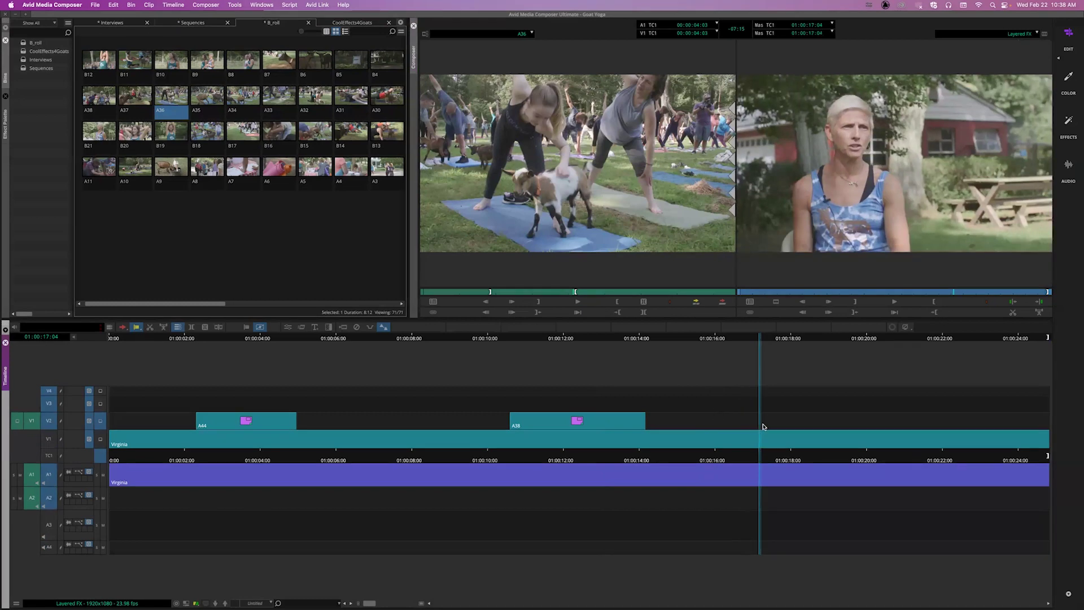
pyautogui.click(757, 457)
pyautogui.press('o')
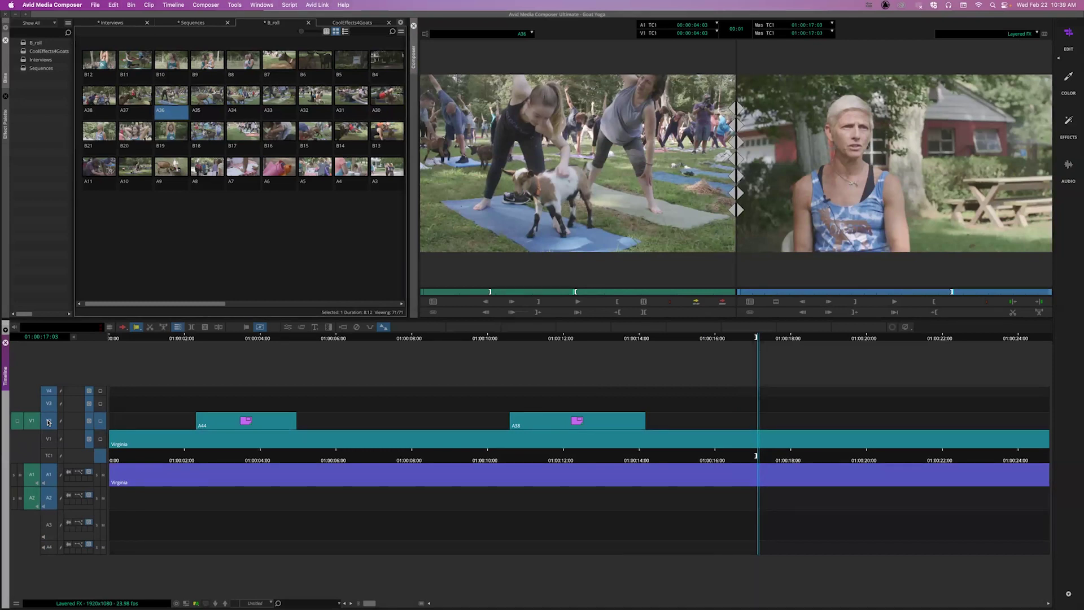
# Step: Try patching source V1 to record track V3, return it to V2, and re-enable record track V3
pyautogui.moveTo(31, 422); pyautogui.dragTo(48, 404)
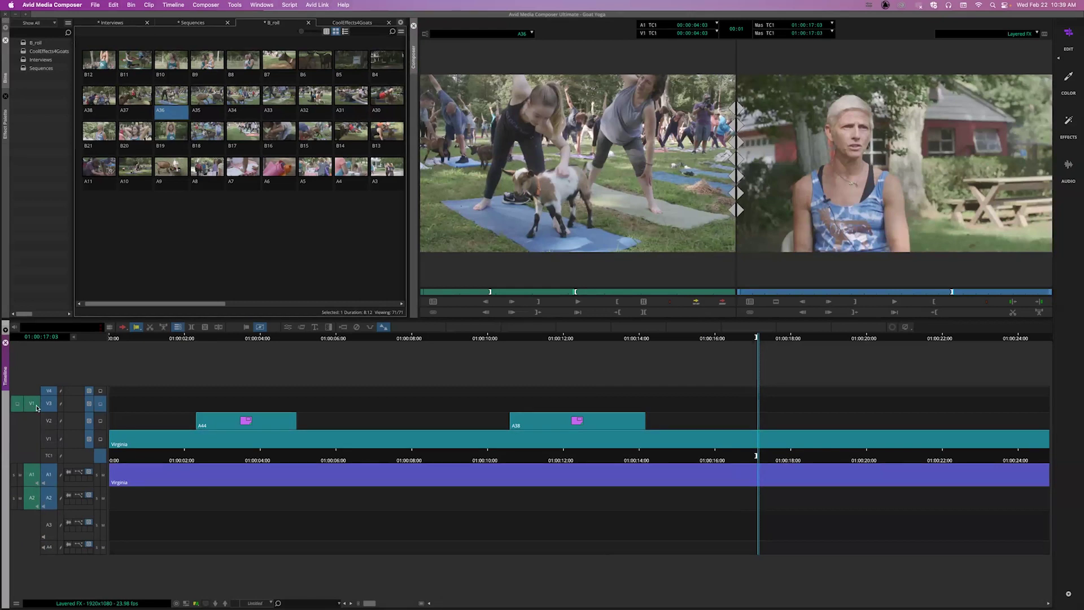
pyautogui.moveTo(33, 404); pyautogui.dragTo(51, 423)
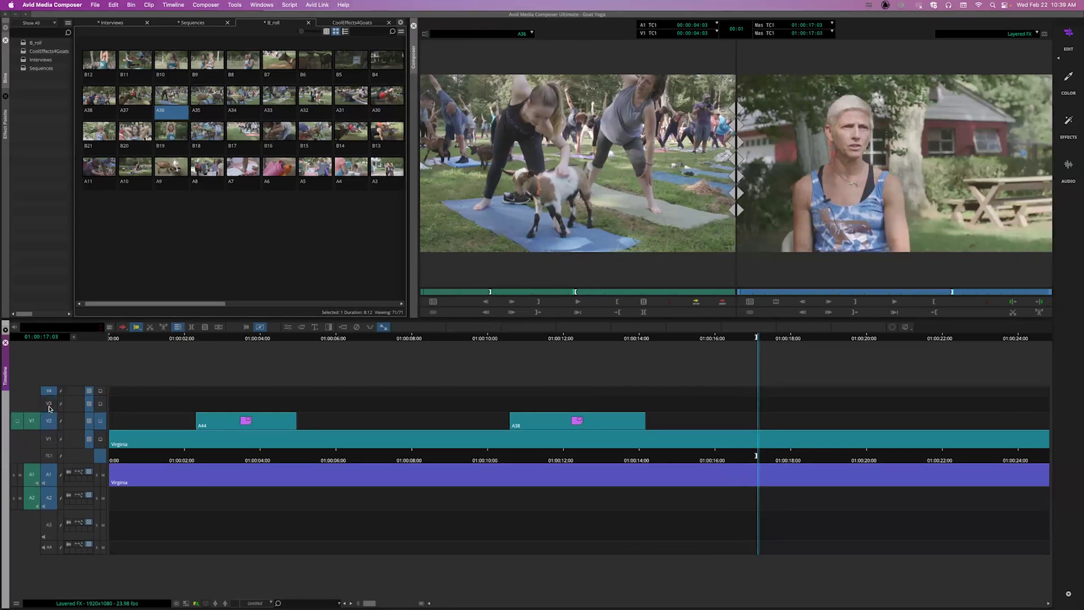
pyautogui.click(50, 404)
# Step: Patch source V1 to record track V3, and source A1 and A2 to record tracks A3 and A4
pyautogui.moveTo(32, 420)
pyautogui.mouseDown()
pyautogui.moveTo(32, 439)
pyautogui.moveTo(49, 421)
pyautogui.moveTo(49, 441)
pyautogui.moveTo(32, 425)
pyautogui.mouseUp()
pyautogui.click(31, 421)
pyautogui.click(31, 421)
pyautogui.click(31, 421)
pyautogui.click(32, 410)
pyautogui.click(32, 421)
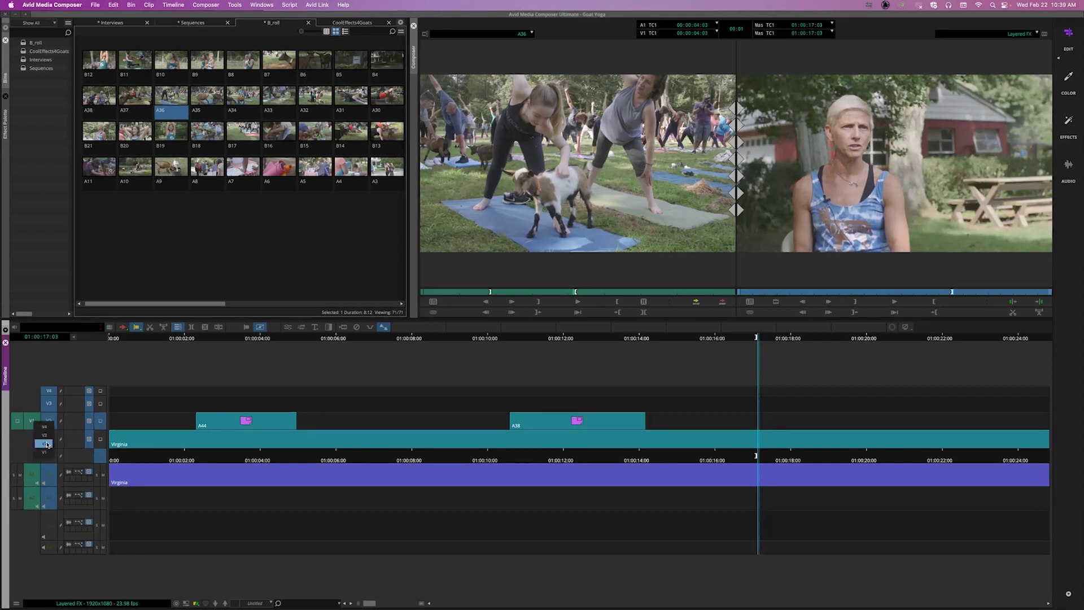
pyautogui.click(44, 435)
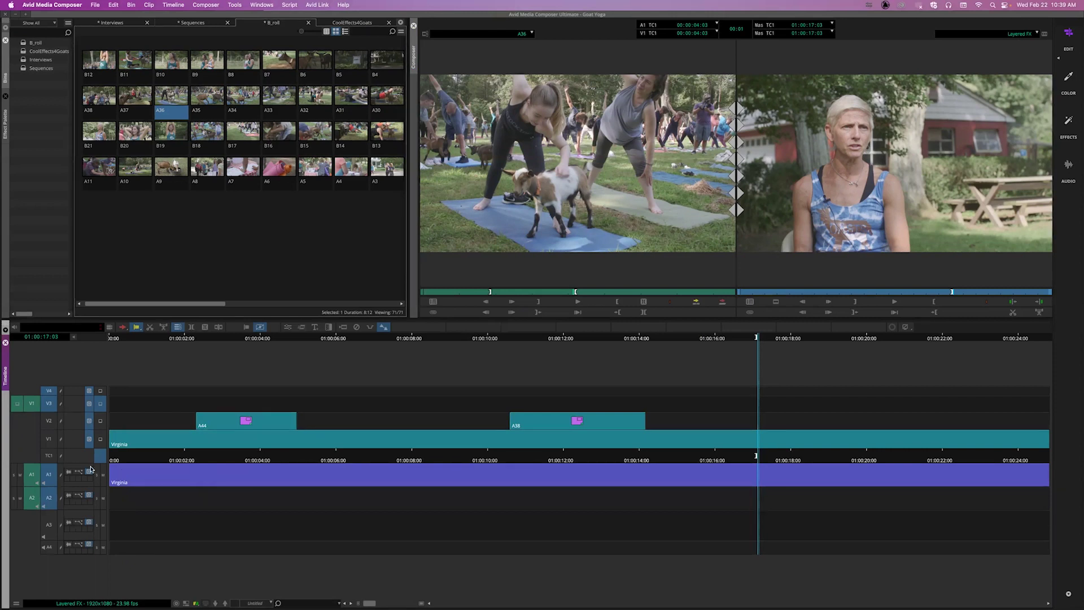
pyautogui.moveTo(32, 475); pyautogui.dragTo(48, 547)
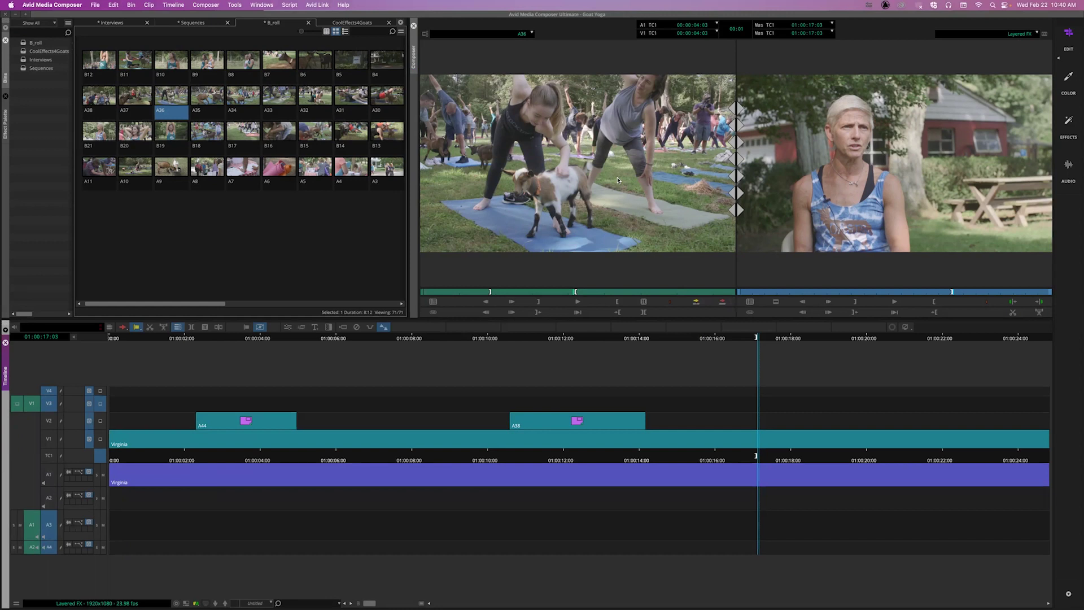
# Step: Try editing the marked A36 clip onto record tracks V3, A3 and A4 at 01:00:17:03, and undo the edit
pyautogui.moveTo(617, 180); pyautogui.dragTo(643, 225)
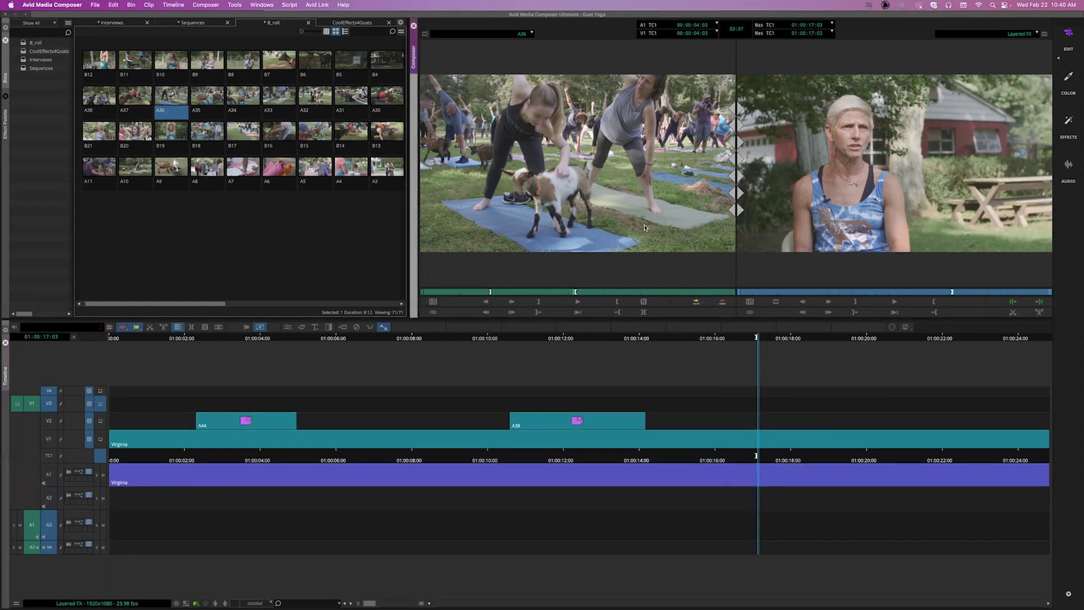
pyautogui.click(695, 302)
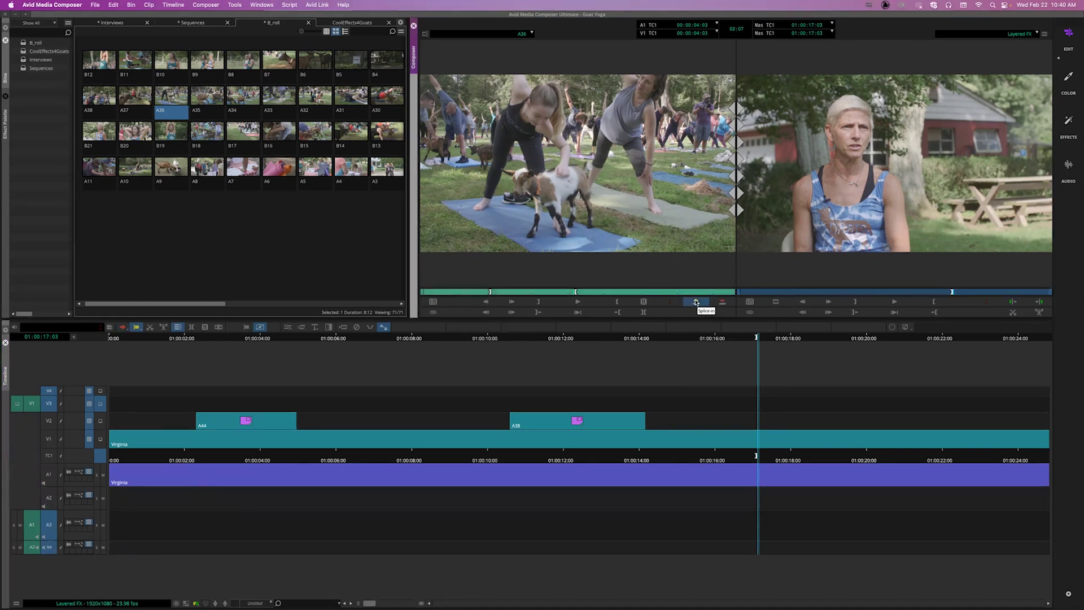
pyautogui.click(547, 293)
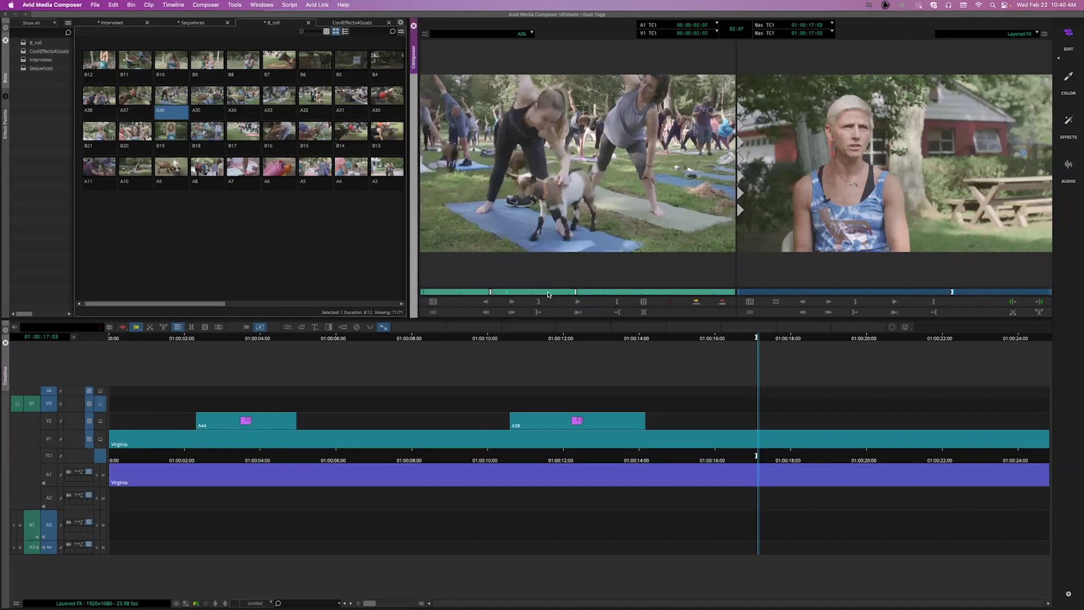
pyautogui.press('space')
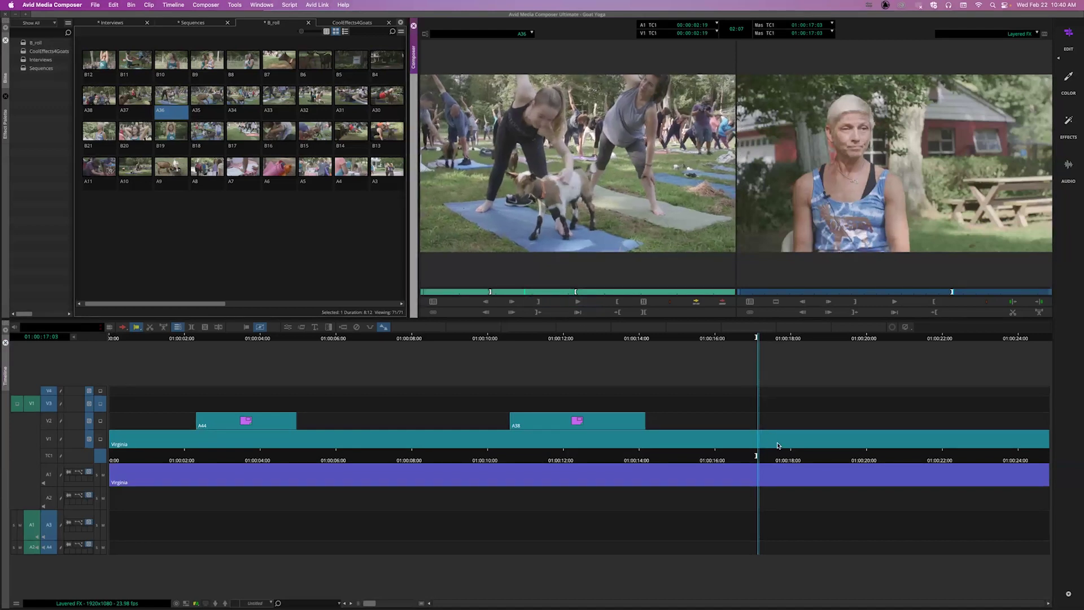
pyautogui.press('b')
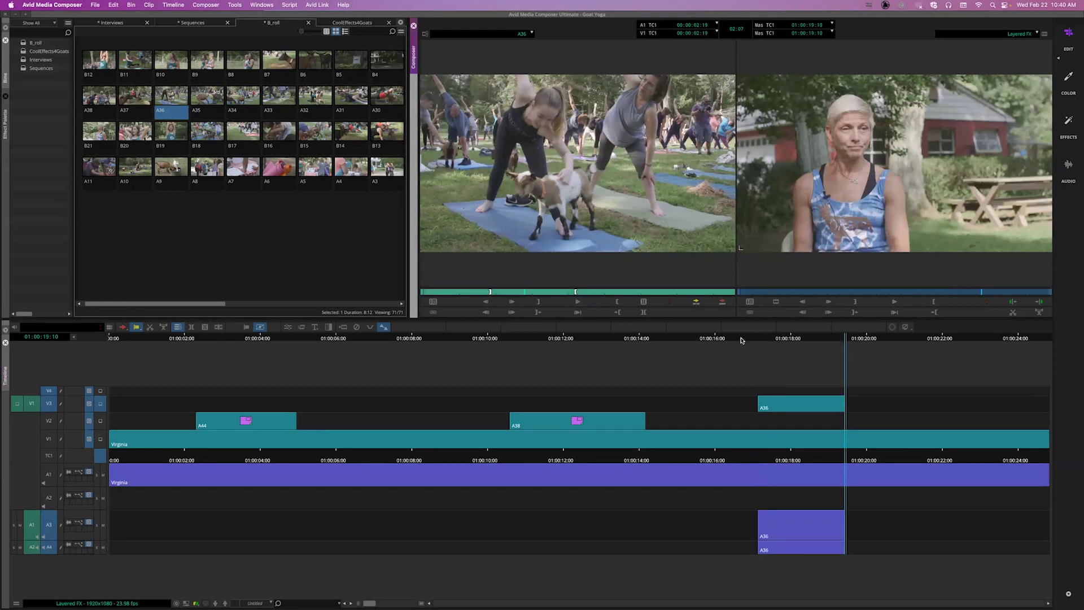
pyautogui.press('super+z')
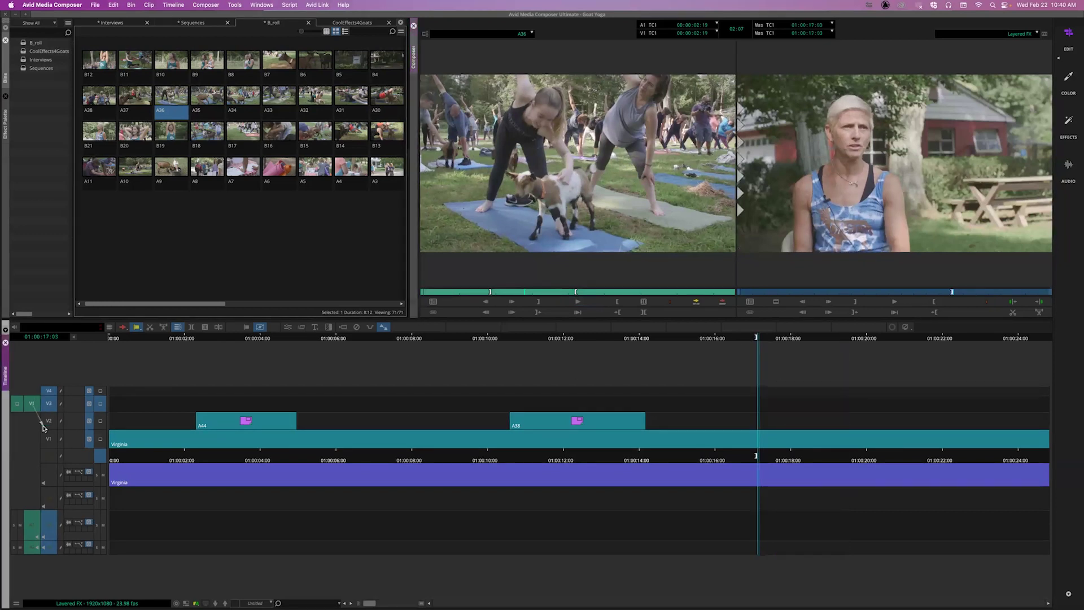
# Step: Patch source V1 to record track V2, source A1 to A2, and source A2 to A3
pyautogui.moveTo(43, 427); pyautogui.dragTo(43, 421)
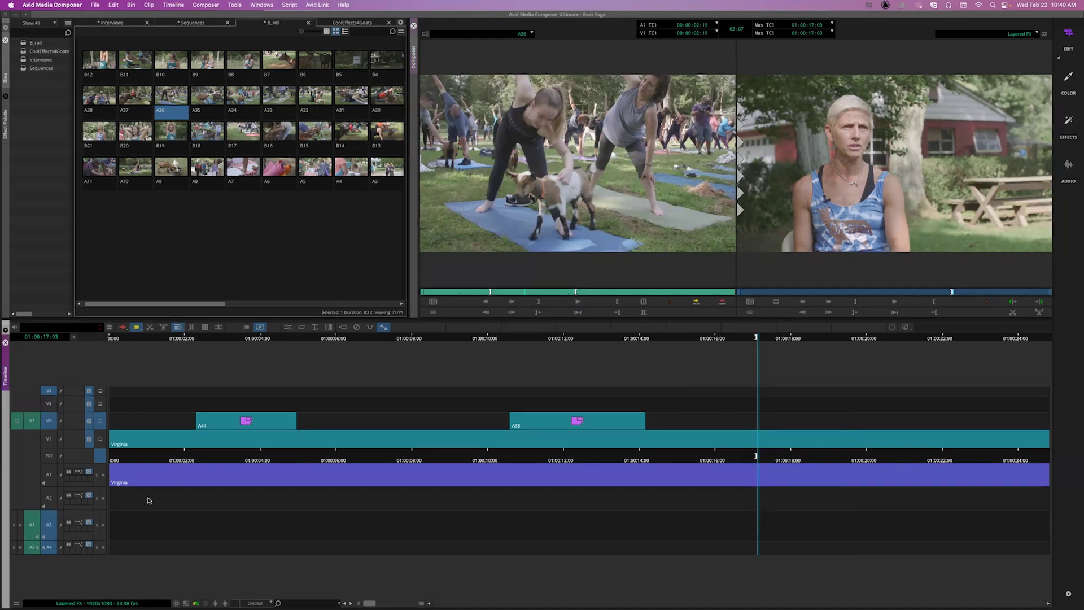
pyautogui.moveTo(34, 525); pyautogui.dragTo(35, 499)
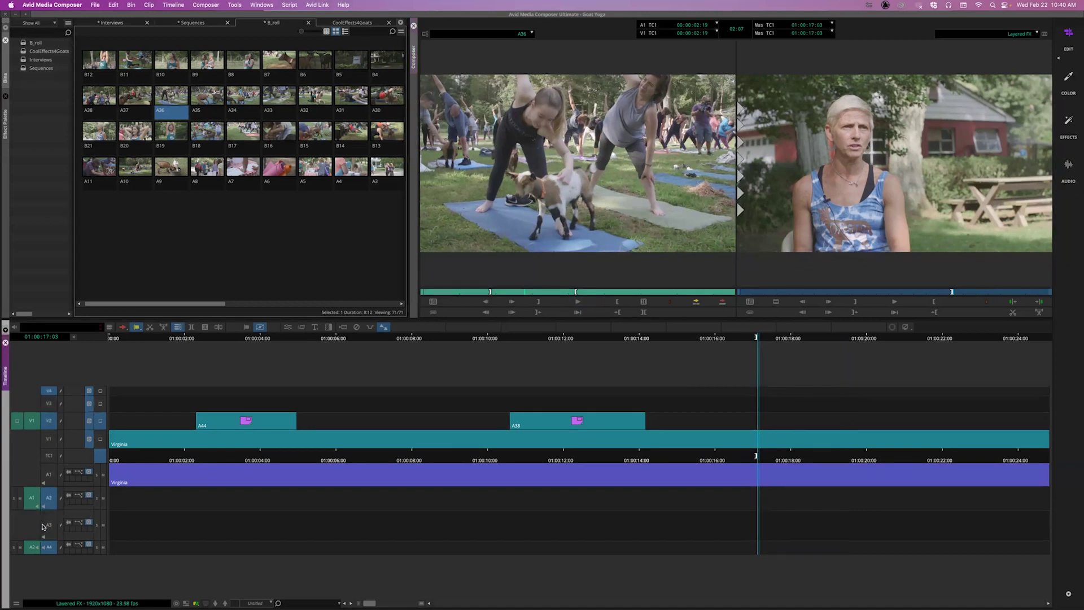
pyautogui.moveTo(34, 549); pyautogui.dragTo(35, 525)
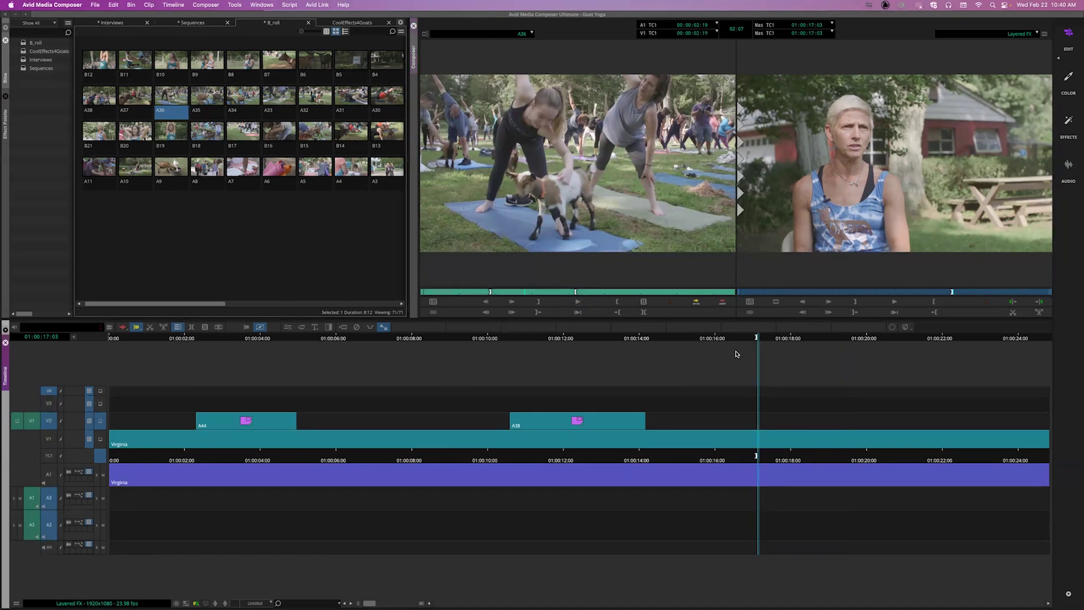
# Step: Try editing A36 onto record tracks V2, A2 and A3 at 01:00:17:03, play it back, and undo the edit
pyautogui.click(695, 302)
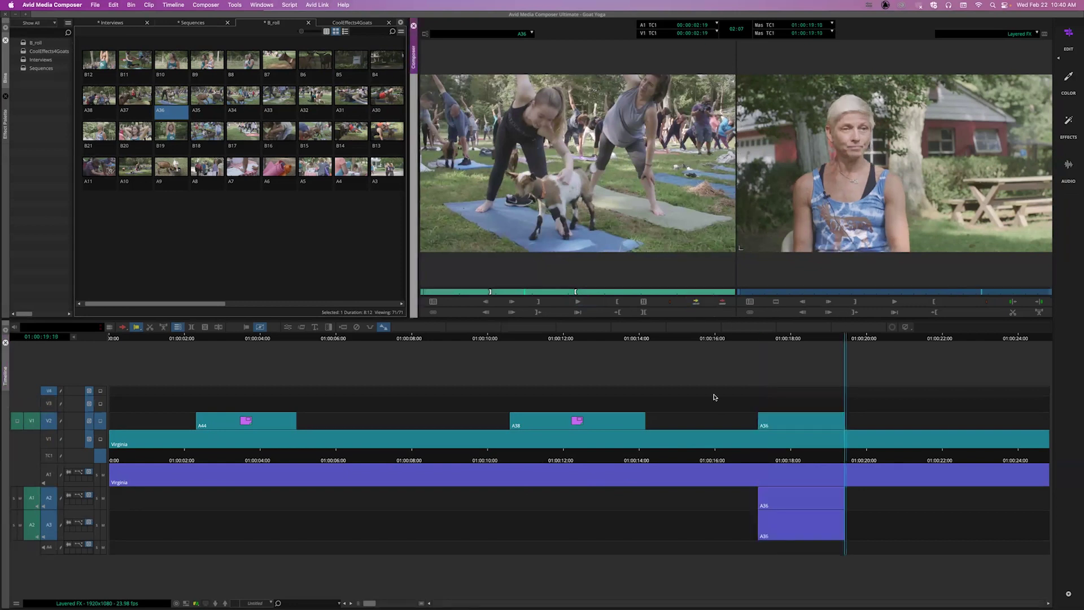
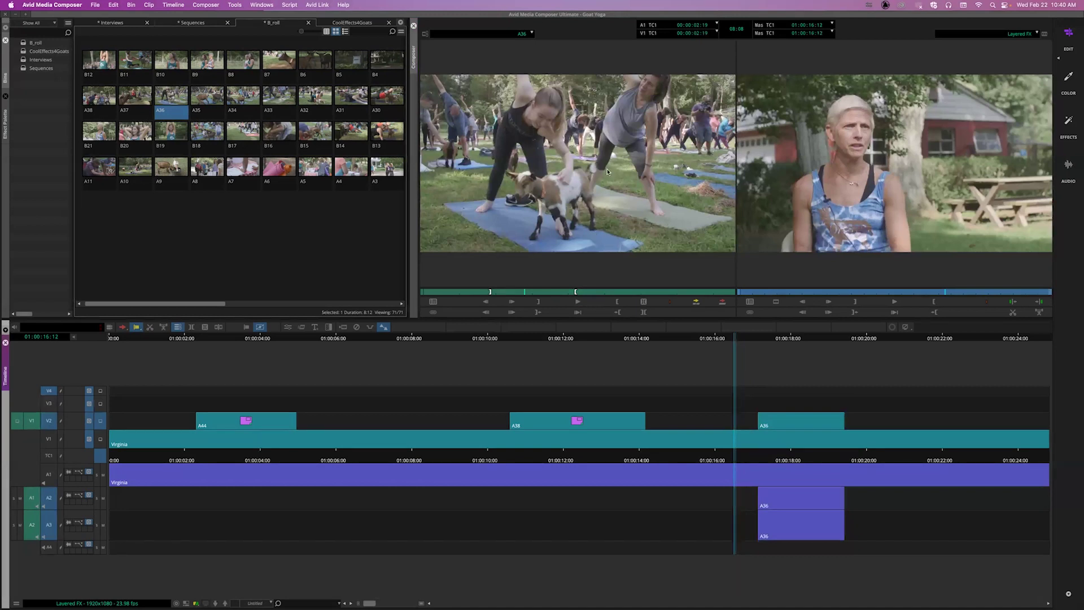
pyautogui.press('space')
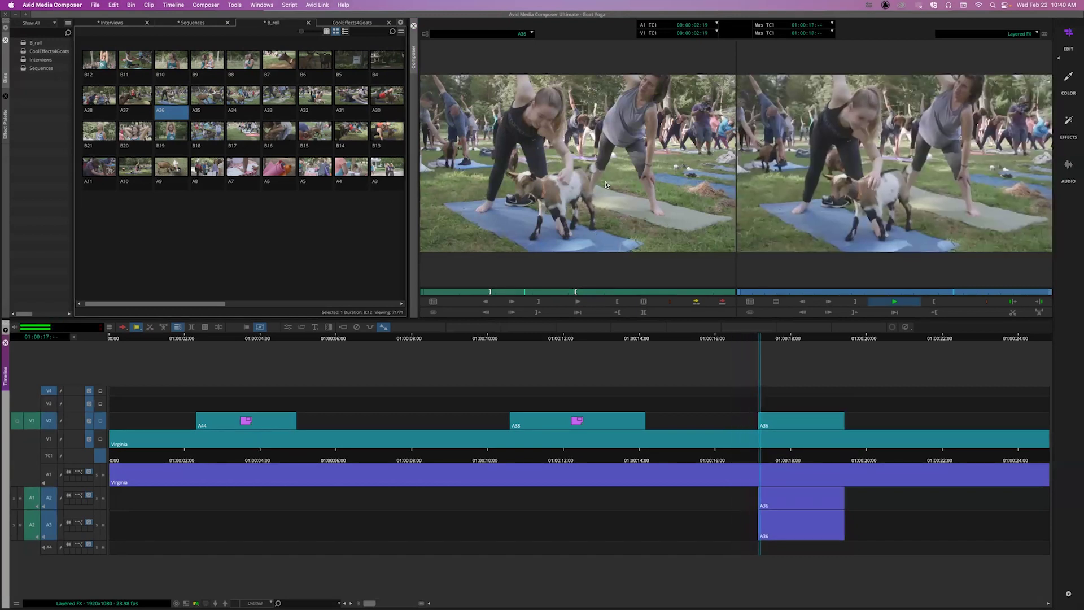
pyautogui.press('space')
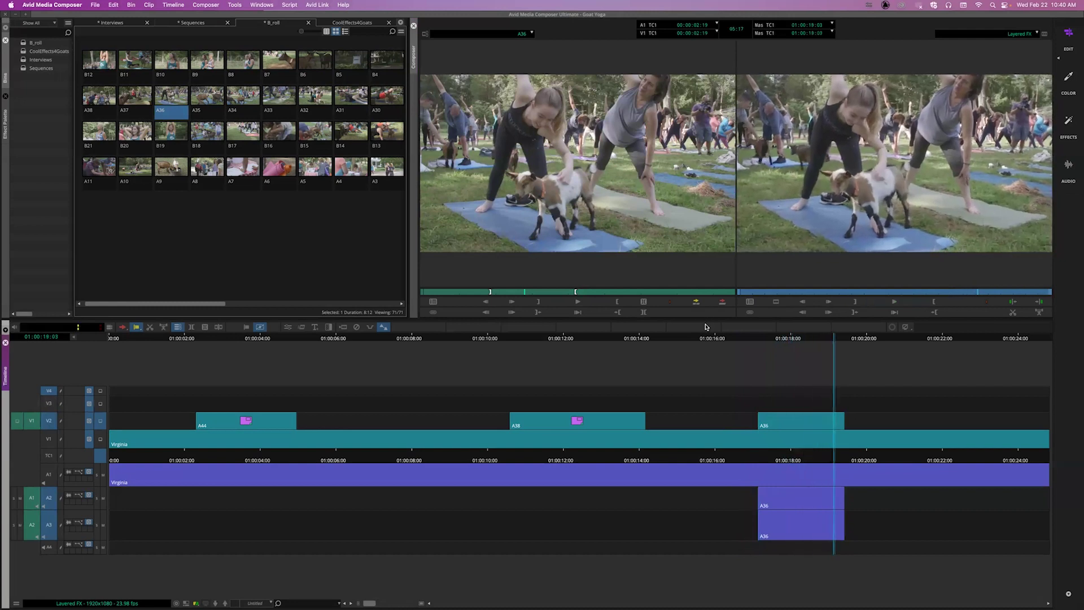
pyautogui.moveTo(784, 458); pyautogui.dragTo(732, 460)
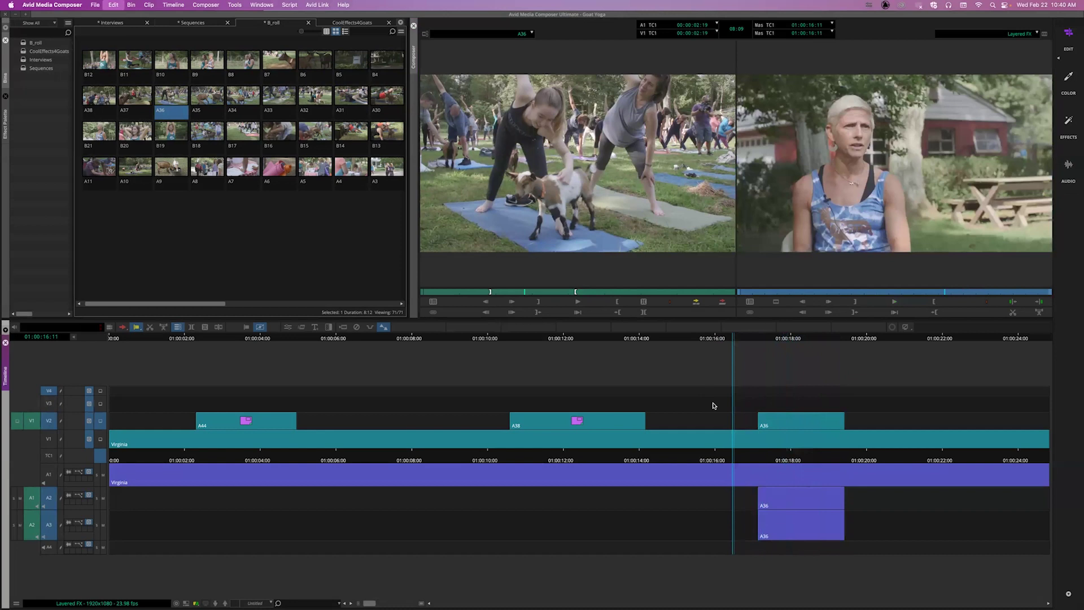
pyautogui.press('super+z')
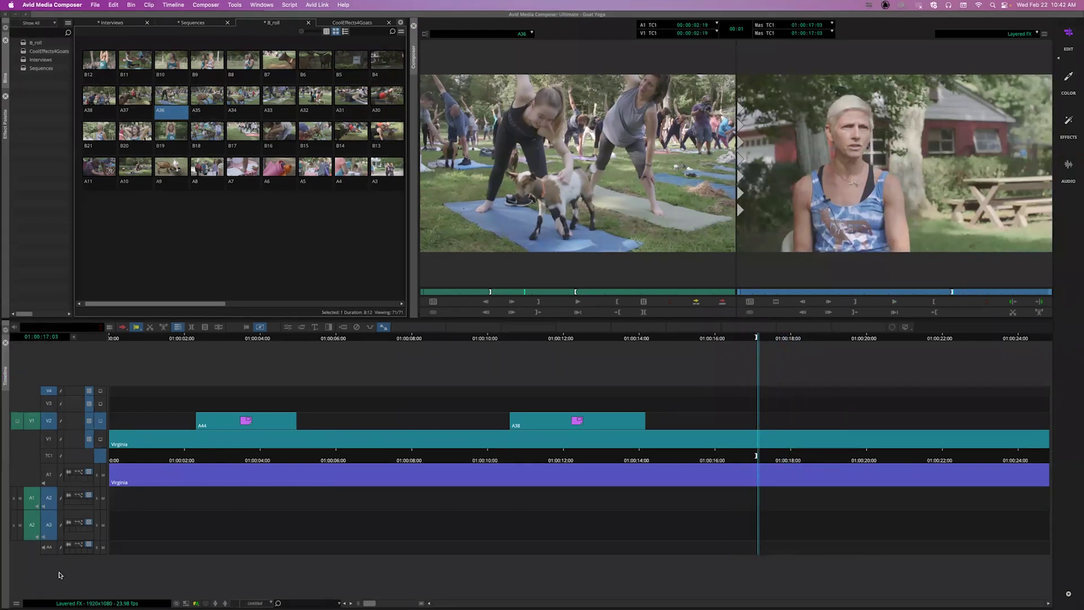
# Step: Patch source V1 to record track V3 while keeping record track V2 enabled
pyautogui.click(49, 403)
pyautogui.moveTo(41, 417); pyautogui.dragTo(49, 403)
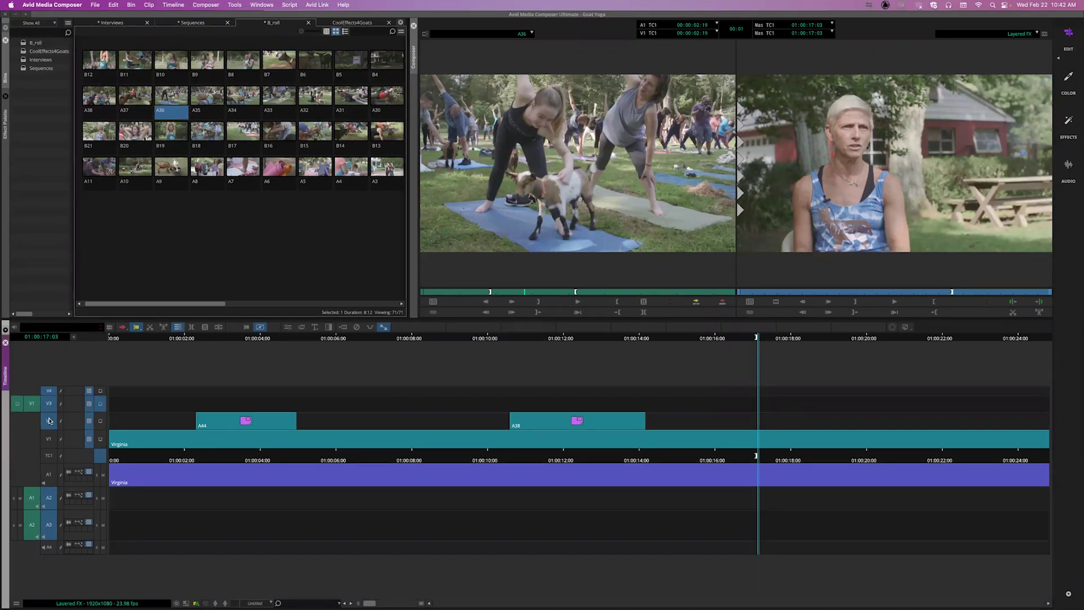
pyautogui.rightClick(49, 421)
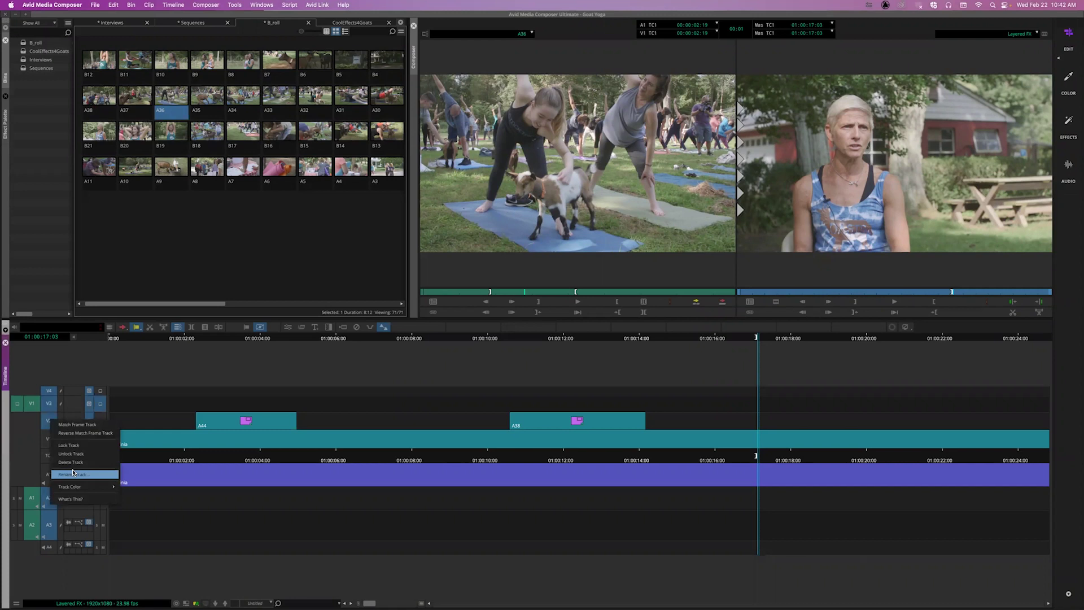
pyautogui.click(32, 427)
# Step: Rename record track V1 as Content and record track V2 as BRoll
pyautogui.rightClick(50, 442)
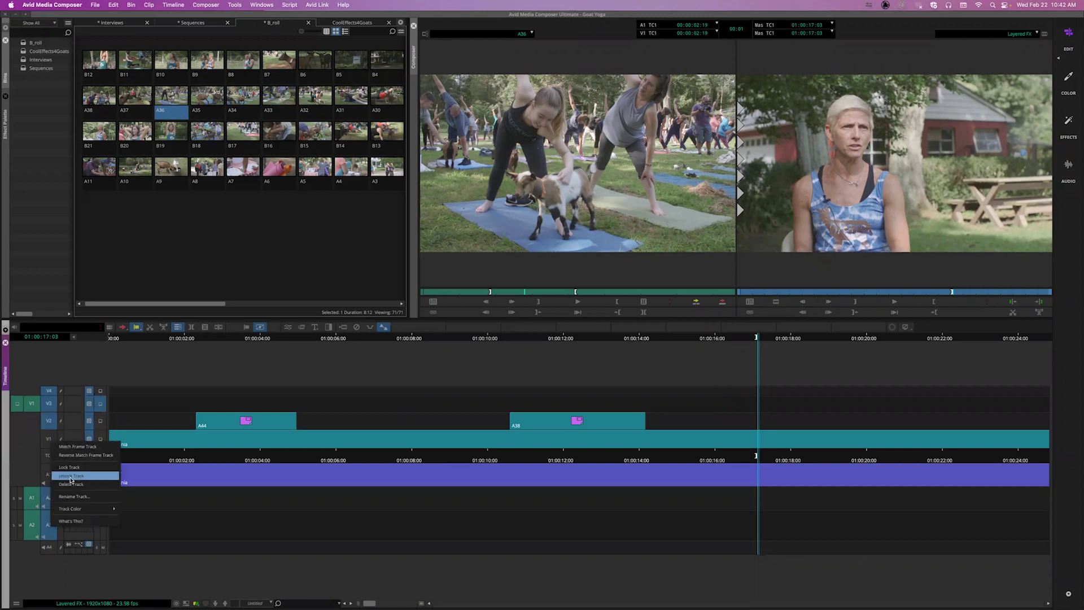
pyautogui.click(74, 497)
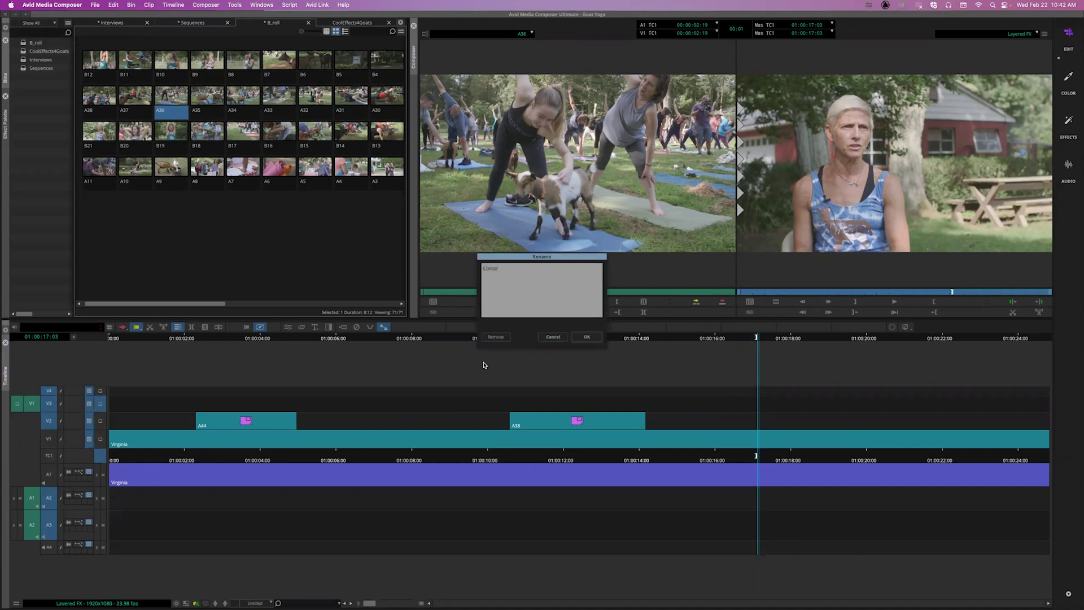
pyautogui.click(592, 335)
pyautogui.rightClick(59, 421)
pyautogui.click(84, 476)
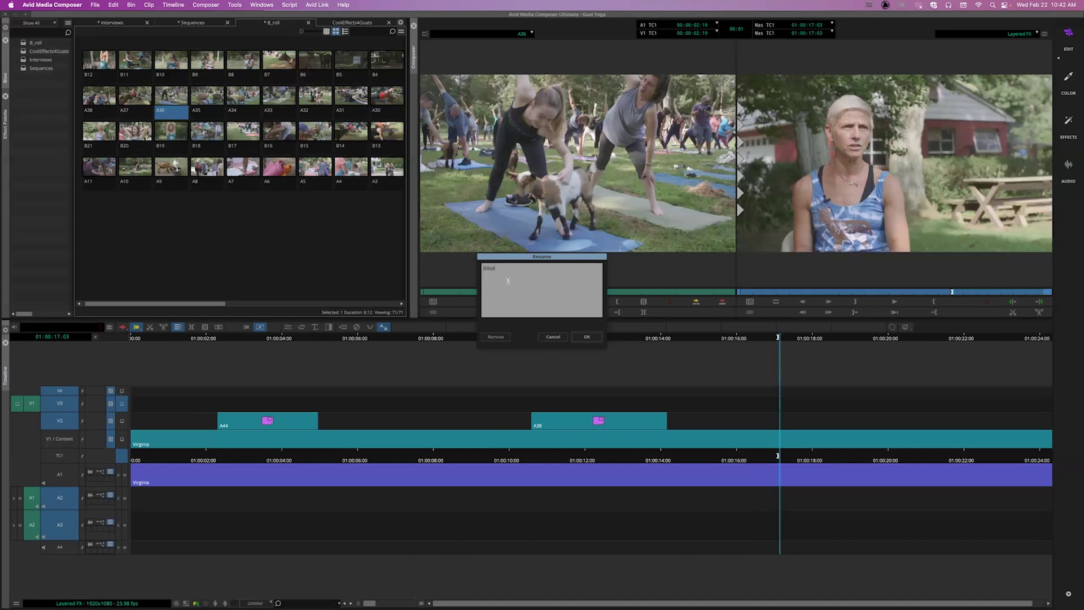
pyautogui.click(587, 336)
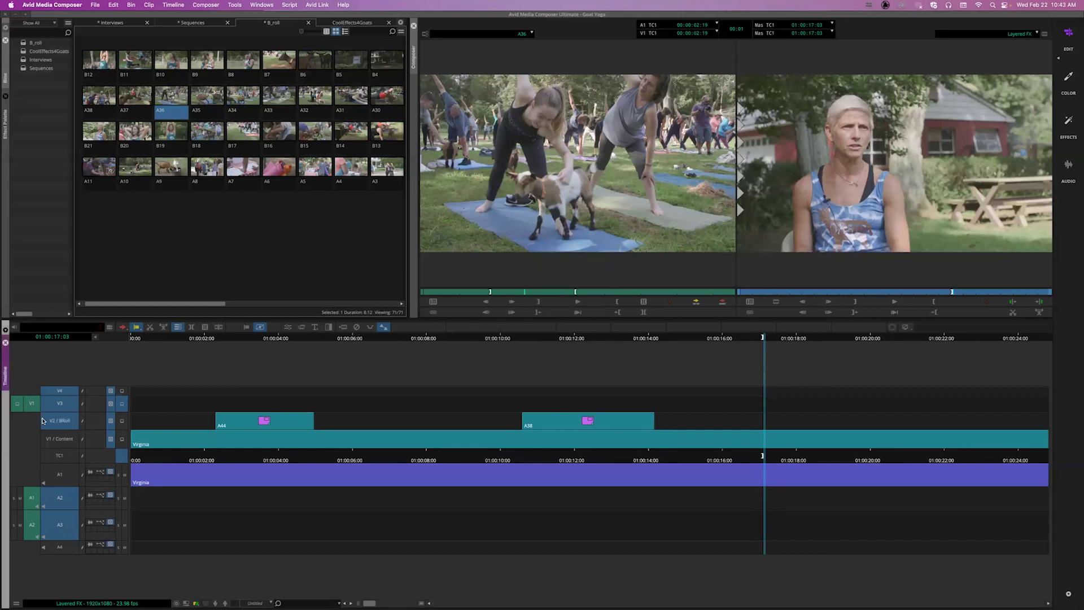
# Step: Rename record track V3 as Titles
pyautogui.rightClick(59, 404)
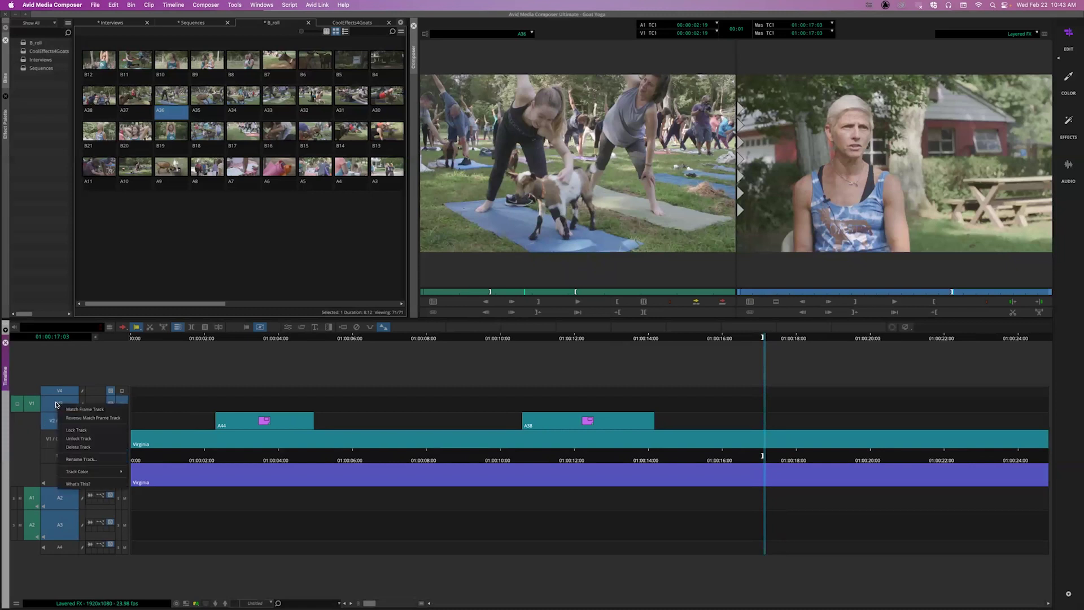
pyautogui.click(97, 460)
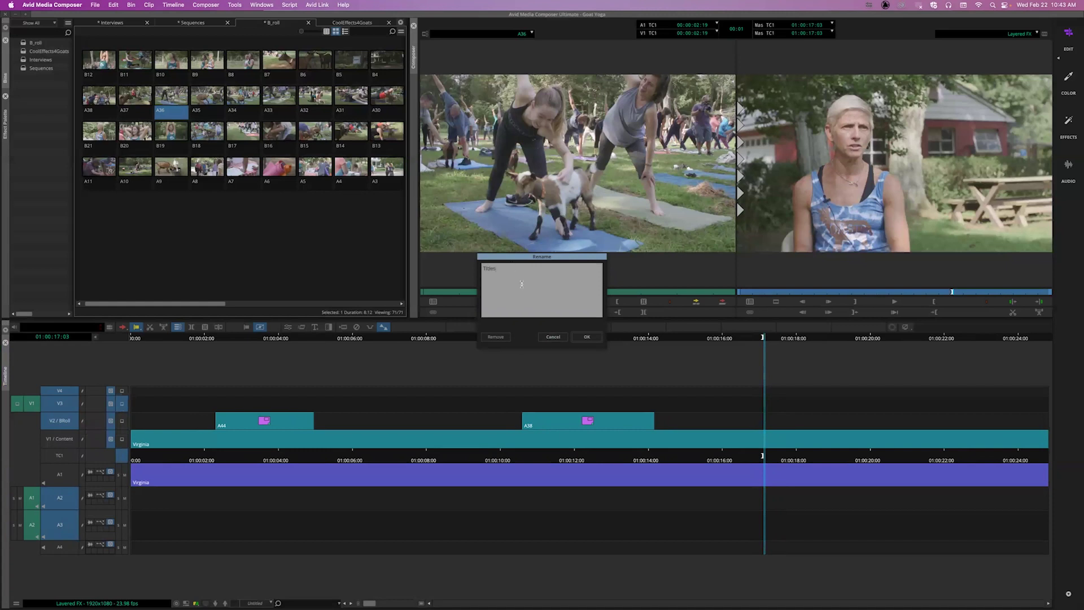
pyautogui.click(586, 337)
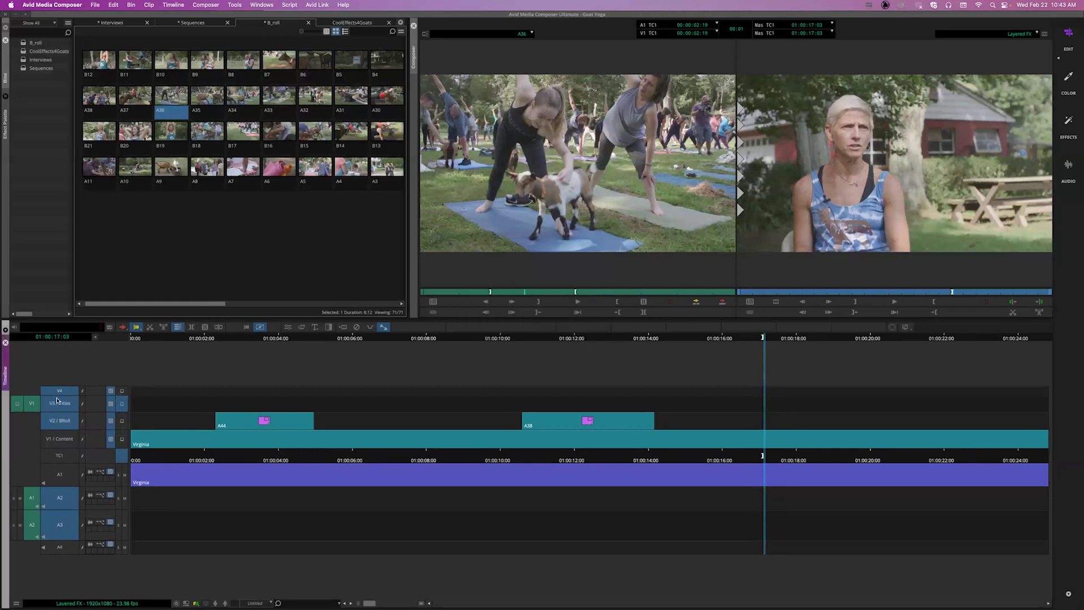
# Step: Patch source V1 to the Content record track V1 with the BRoll track disabled
pyautogui.moveTo(31, 404)
pyautogui.mouseDown()
pyautogui.moveTo(32, 439)
pyautogui.moveTo(31, 406)
pyautogui.moveTo(32, 425)
pyautogui.moveTo(57, 435)
pyautogui.moveTo(58, 425)
pyautogui.moveTo(28, 413)
pyautogui.moveTo(48, 439)
pyautogui.moveTo(35, 426)
pyautogui.moveTo(52, 404)
pyautogui.mouseUp()
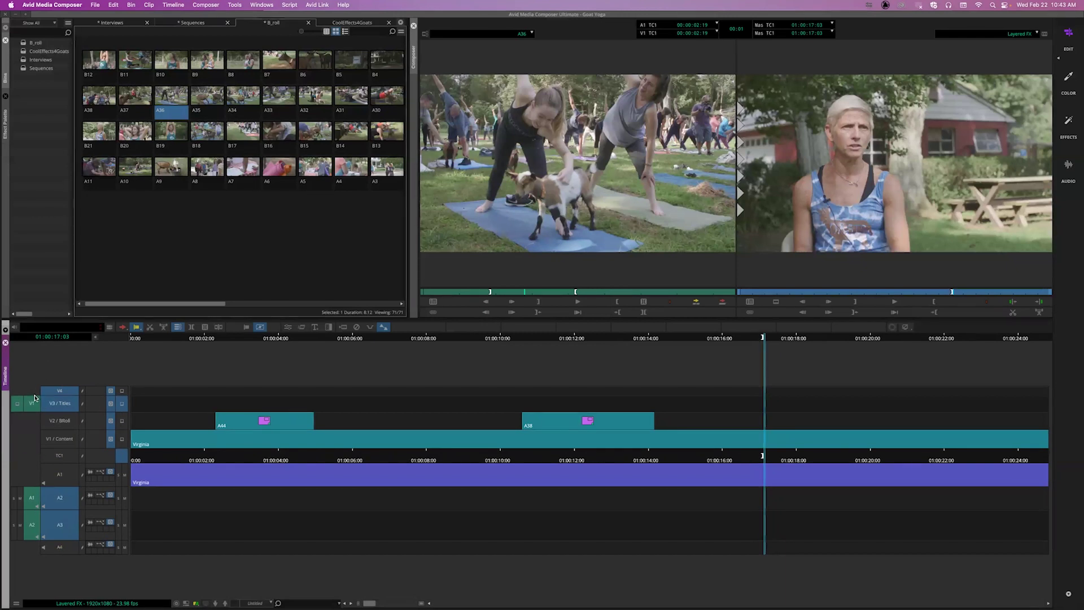
pyautogui.moveTo(32, 403); pyautogui.dragTo(59, 439)
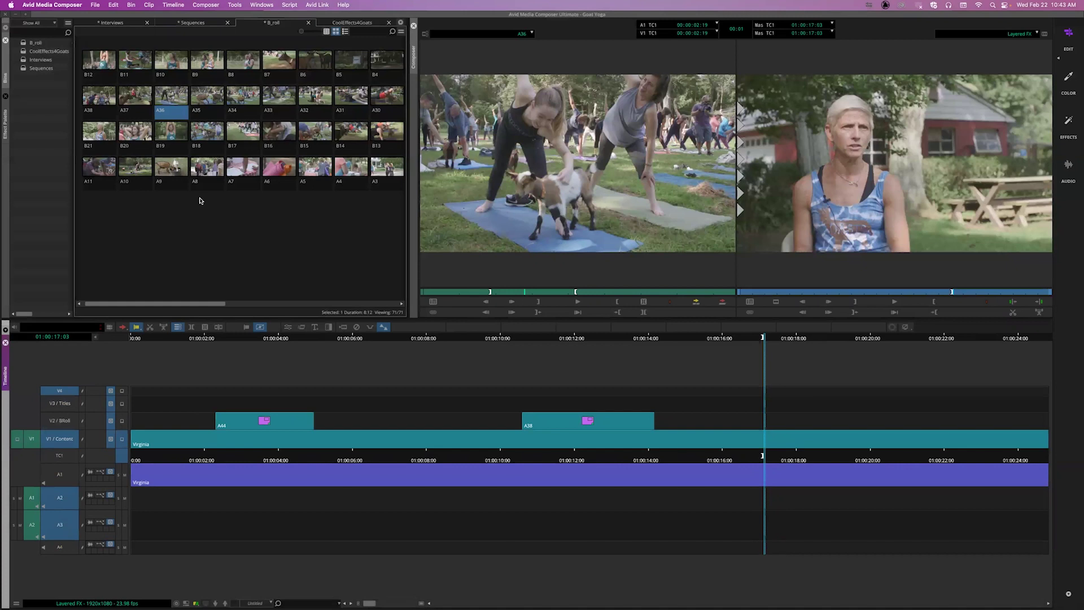
# Step: Check the Auto-Patching option in the user Timeline edit settings, toggling it off and back on, and accept the settings
pyautogui.press('super+equal')
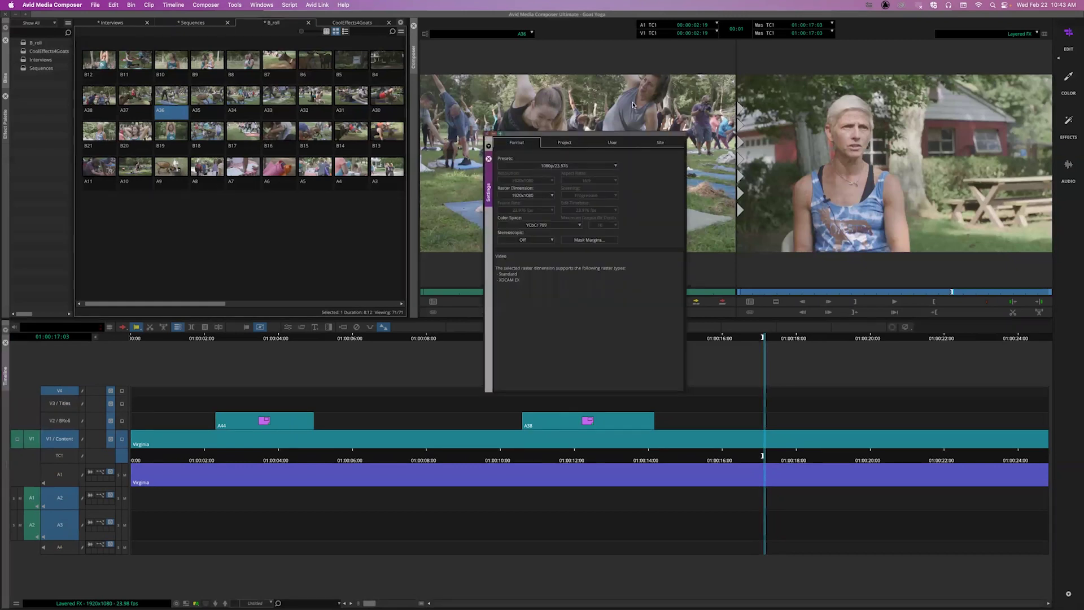
pyautogui.click(613, 142)
pyautogui.moveTo(683, 231); pyautogui.dragTo(682, 394)
pyautogui.doubleClick(511, 324)
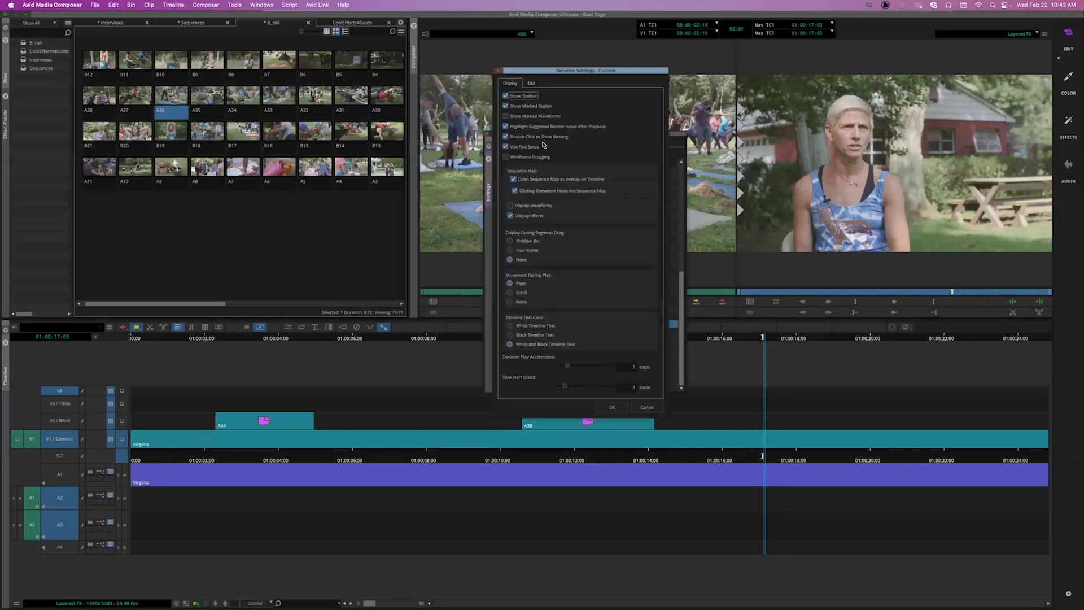
pyautogui.click(531, 83)
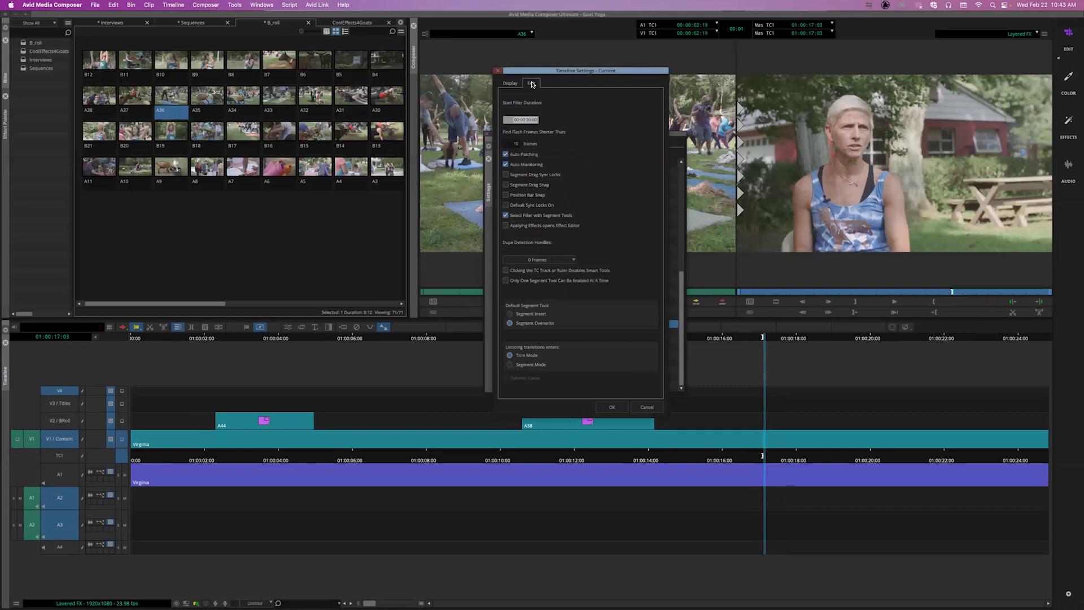
pyautogui.moveTo(523, 70); pyautogui.dragTo(339, 183)
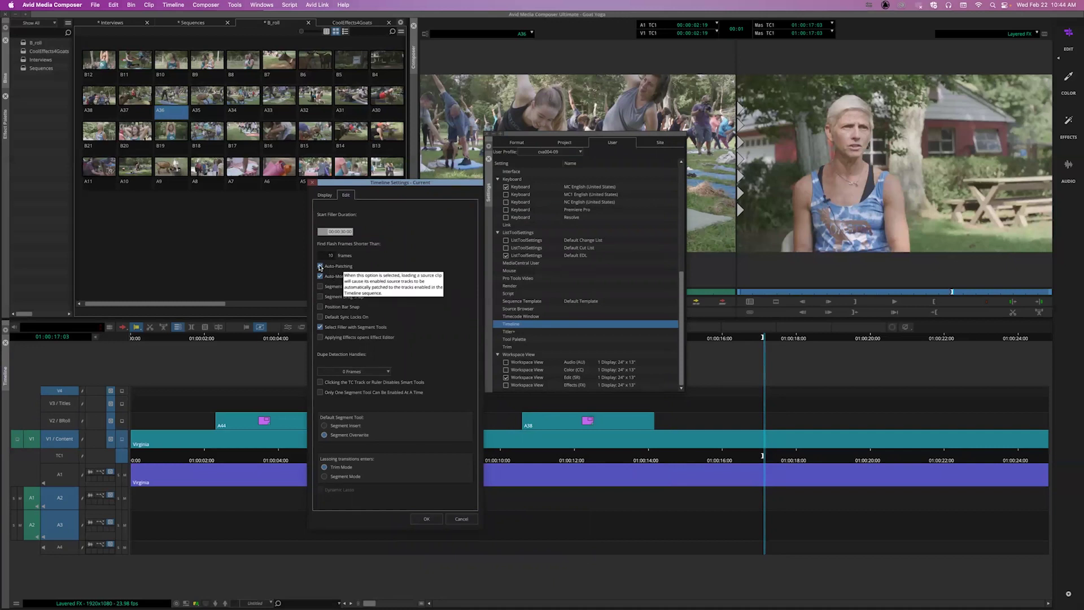
pyautogui.click(320, 267)
pyautogui.click(320, 265)
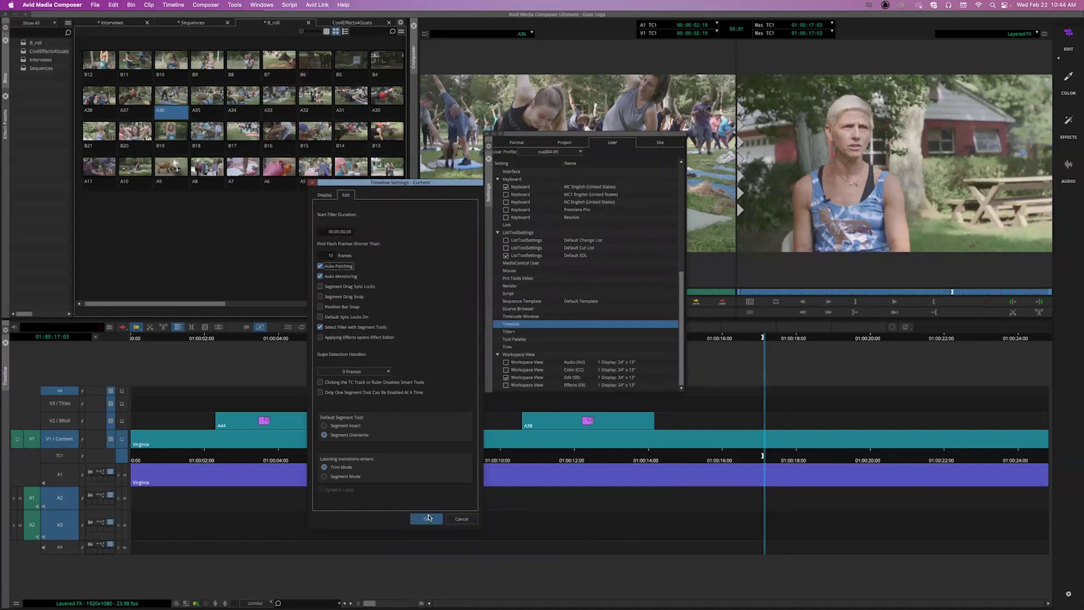
pyautogui.click(432, 519)
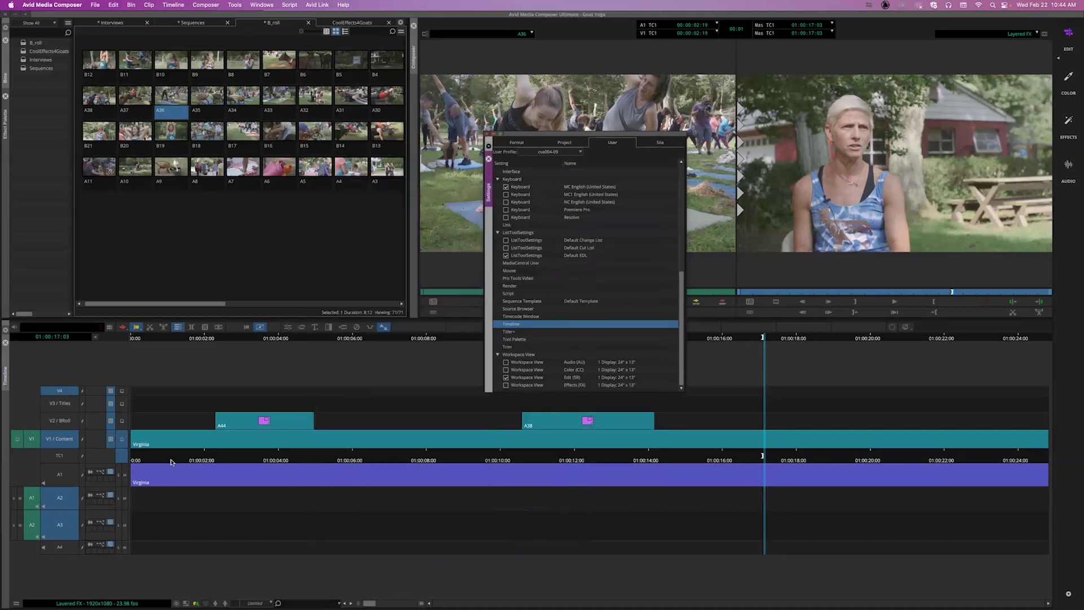
# Step: Close the settings, enable the BRoll track and disable V4, leaving source V1 patched to V2 / BRoll
pyautogui.click(64, 422)
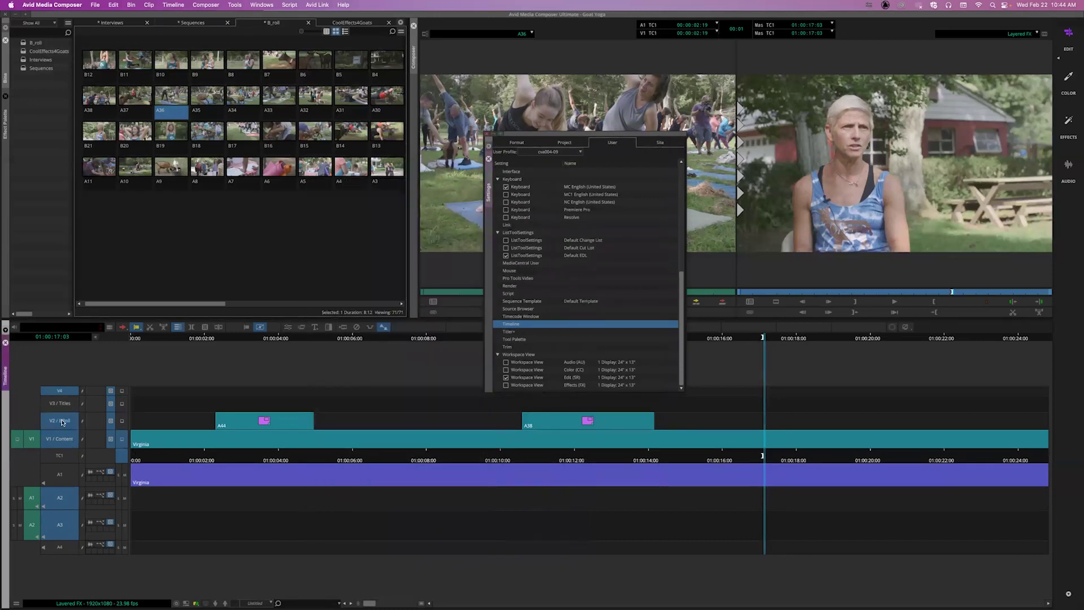
pyautogui.click(60, 394)
pyautogui.click(489, 160)
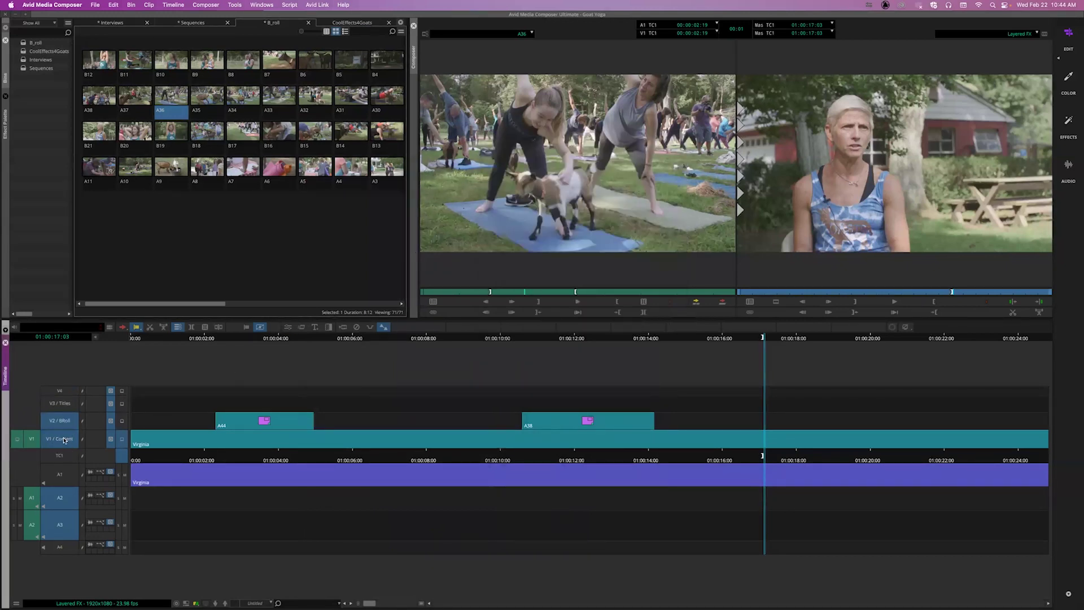
pyautogui.click(31, 438)
pyautogui.moveTo(32, 438); pyautogui.dragTo(31, 420)
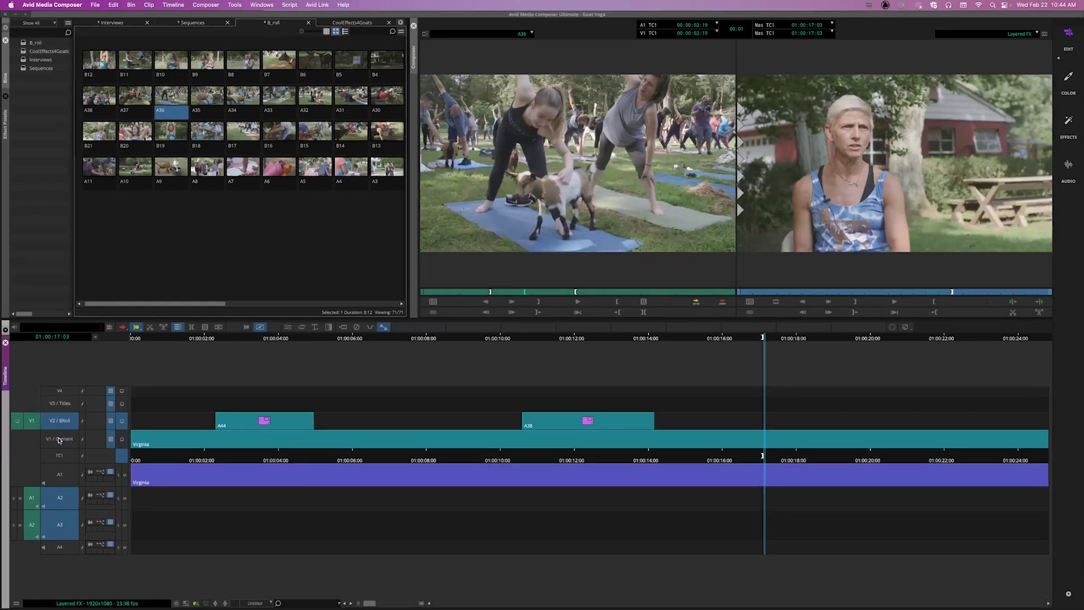
# Step: Auto-patch source V1 to V3 / Titles and on to V1 / Content by enabling each track and disabling the previous one
pyautogui.click(56, 404)
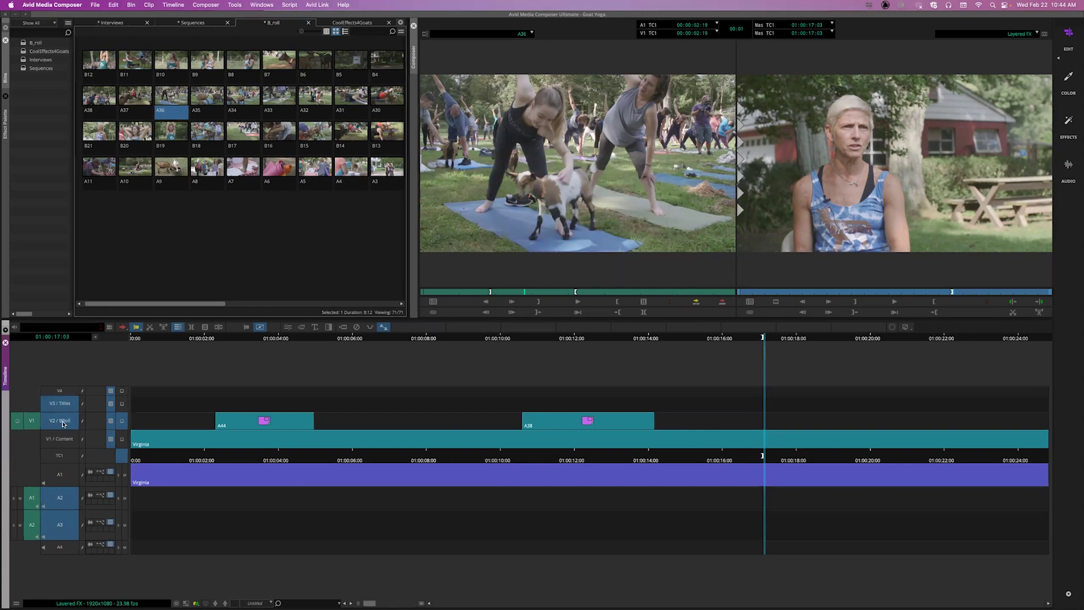
pyautogui.click(63, 423)
pyautogui.click(66, 440)
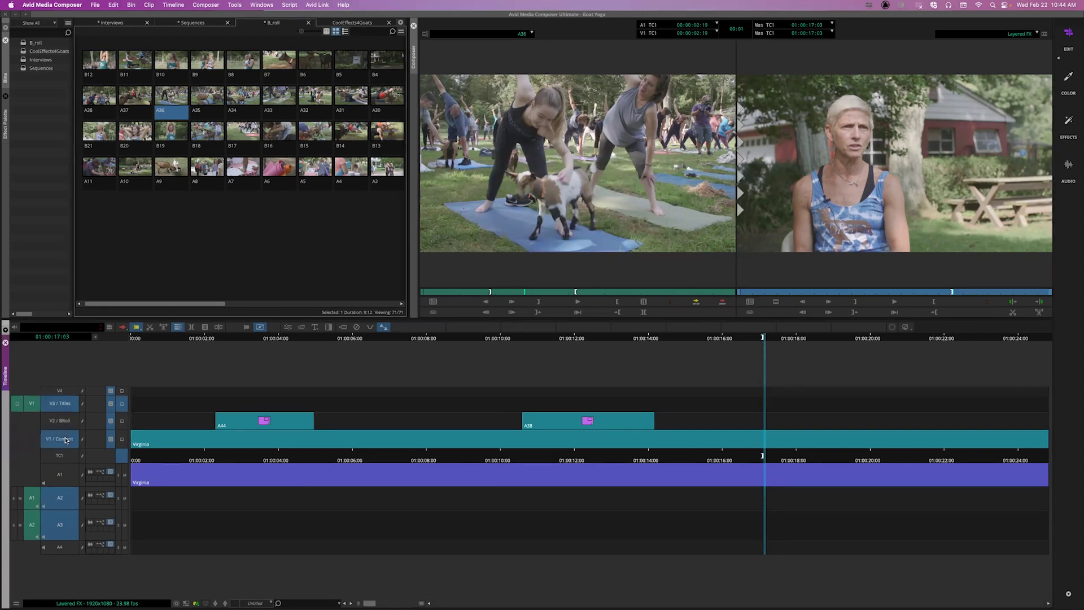
pyautogui.click(66, 404)
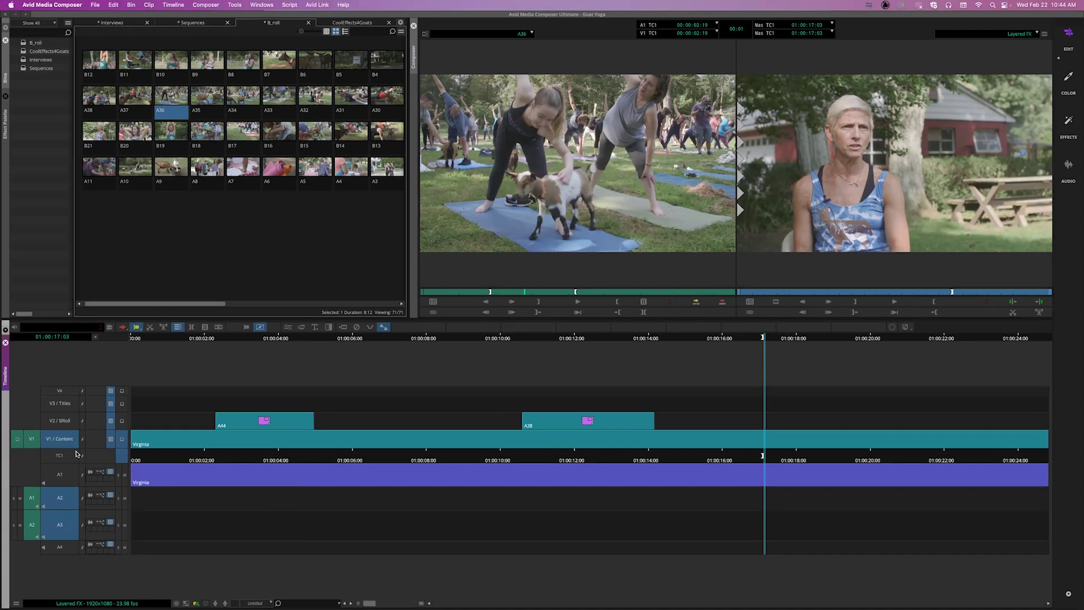
# Step: Patch source V1 back to V2 / BRoll by enabling that track and disabling the Content and Titles tracks
pyautogui.click(62, 422)
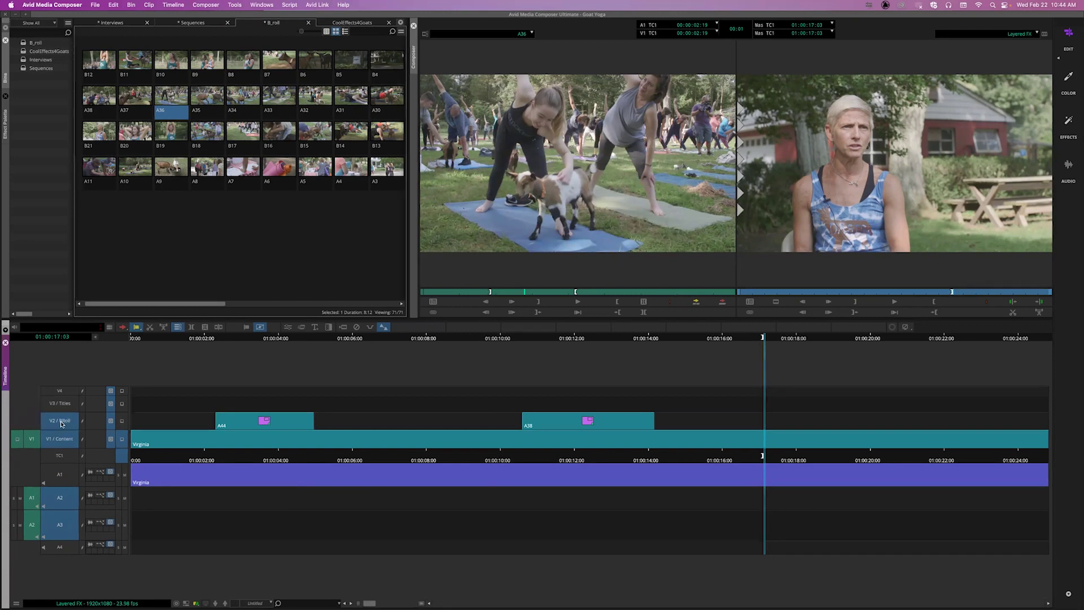
pyautogui.moveTo(65, 441)
pyautogui.mouseDown()
pyautogui.moveTo(60, 391)
pyautogui.moveTo(70, 429)
pyautogui.mouseUp()
pyautogui.click(64, 404)
pyautogui.click(64, 422)
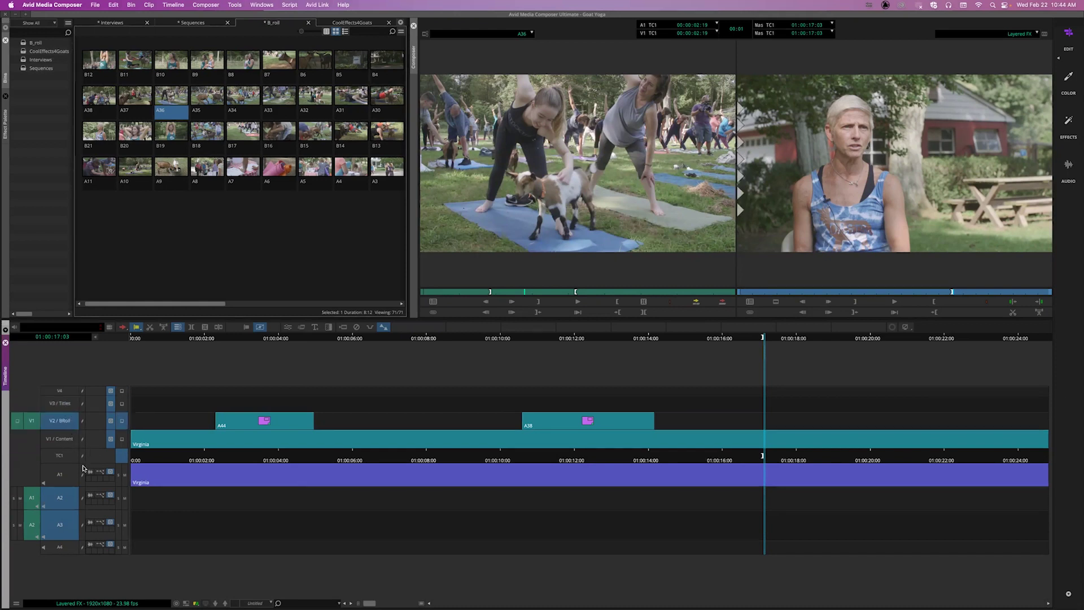
# Step: Patch source A1 to A3 and source A2 to A4, and overwrite the marked A36 clip into the sequence with its video on V2 / BRoll
pyautogui.click(60, 546)
pyautogui.moveTo(65, 529); pyautogui.dragTo(61, 546)
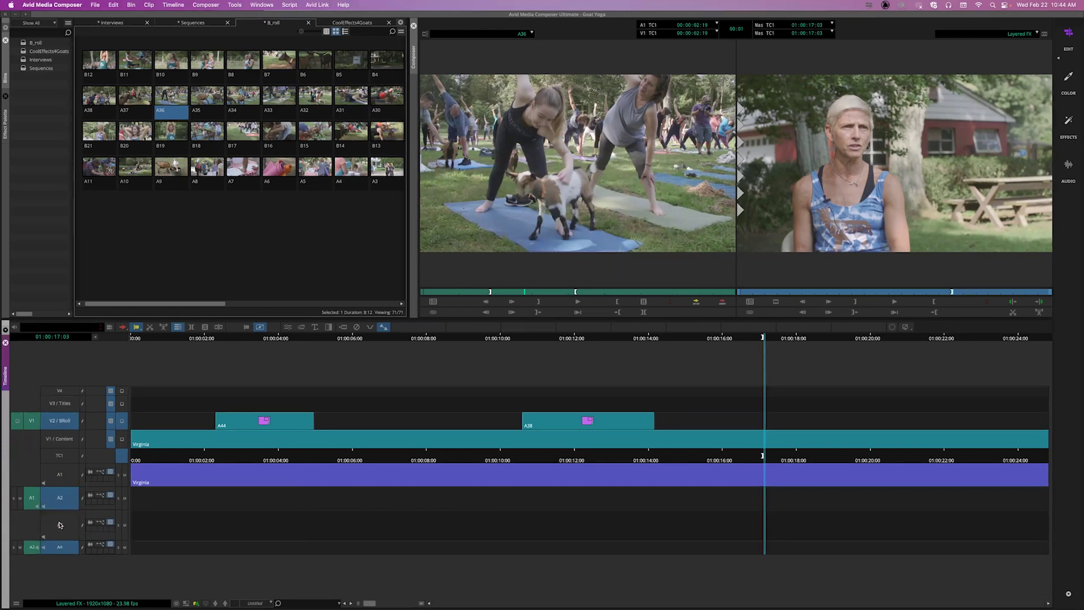
pyautogui.moveTo(65, 500); pyautogui.dragTo(35, 499)
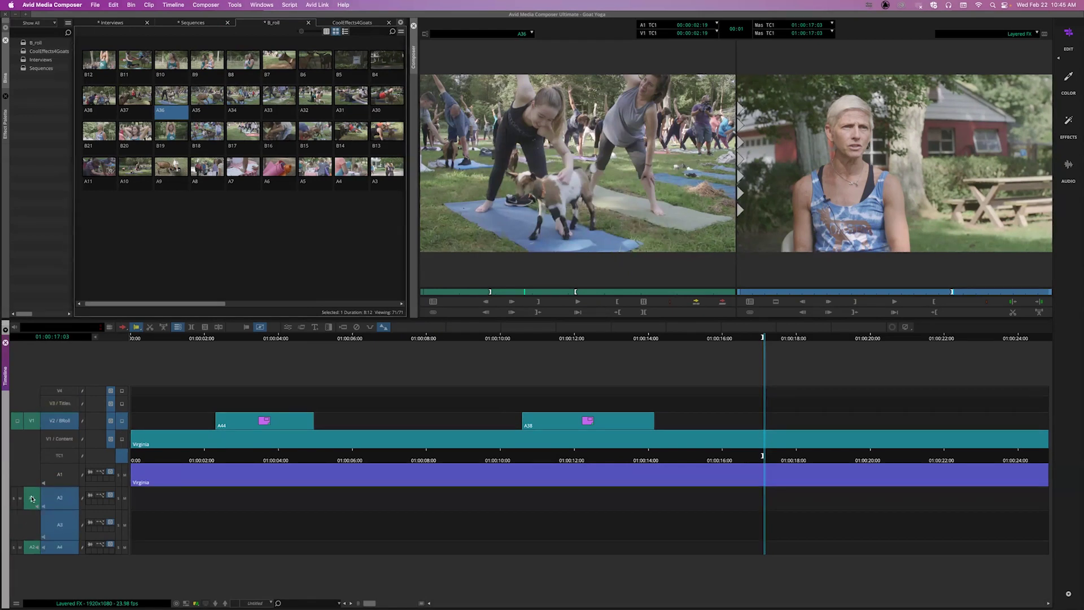
pyautogui.moveTo(33, 498); pyautogui.dragTo(61, 527)
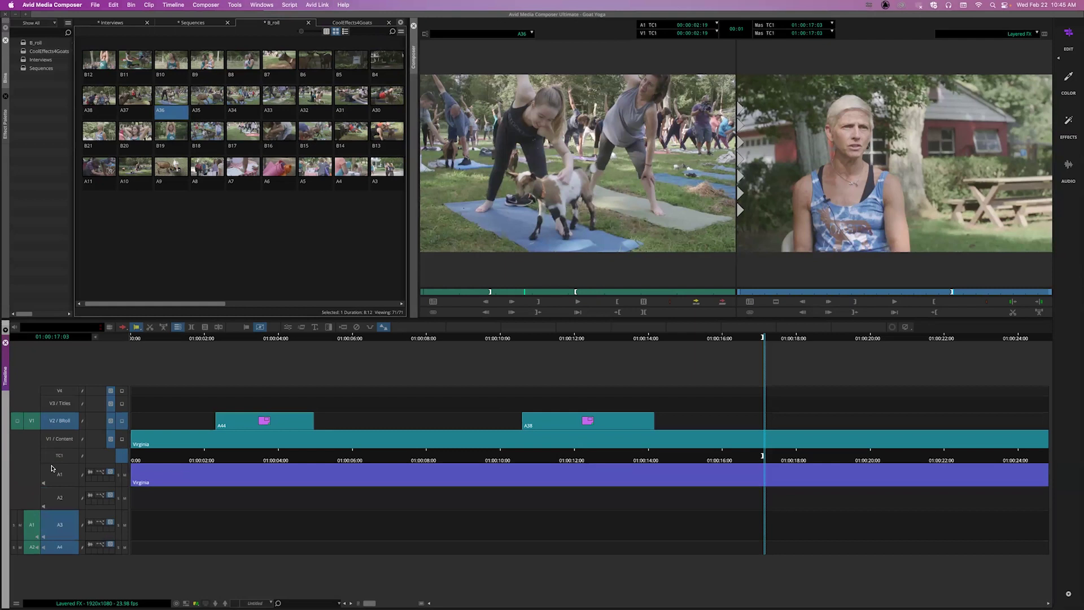
pyautogui.click(95, 338)
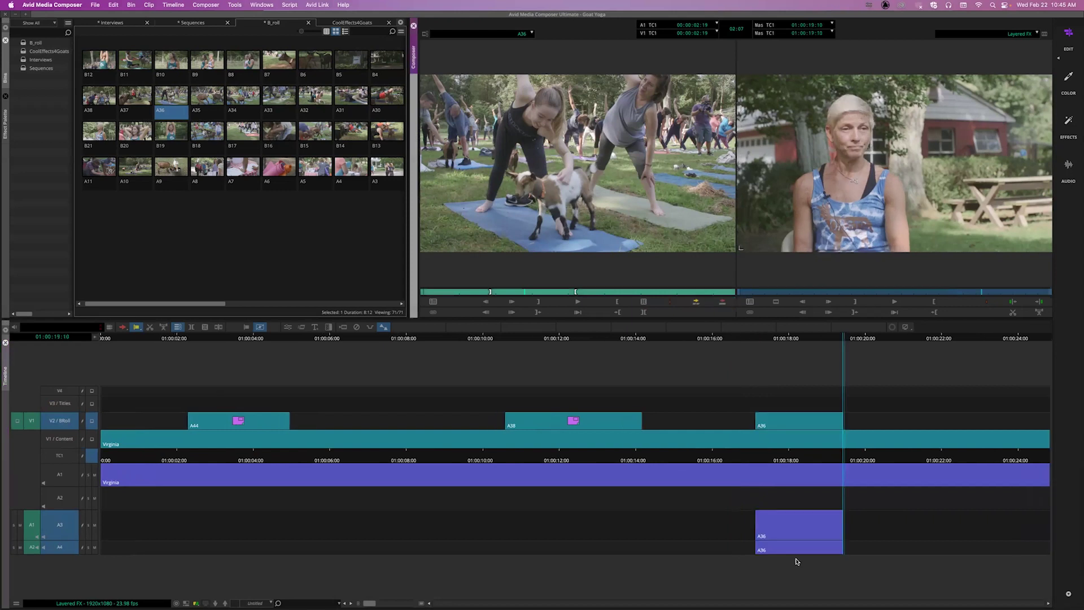
# Step: Play the sequence from just before the A36 clip to check its picture and audio
pyautogui.moveTo(789, 497); pyautogui.dragTo(718, 498)
pyautogui.press('space')
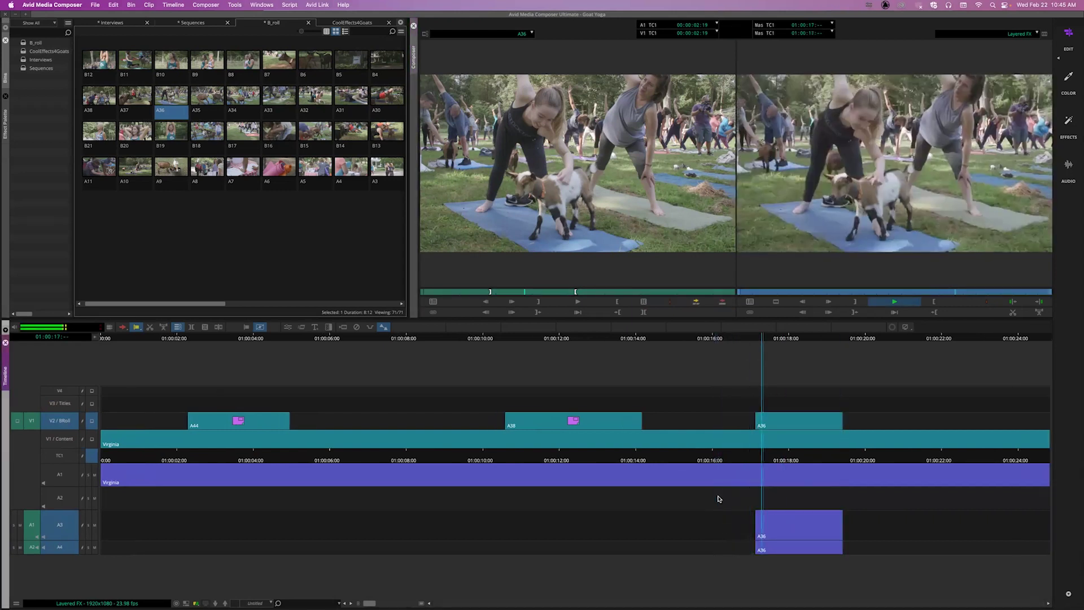
pyautogui.press('space')
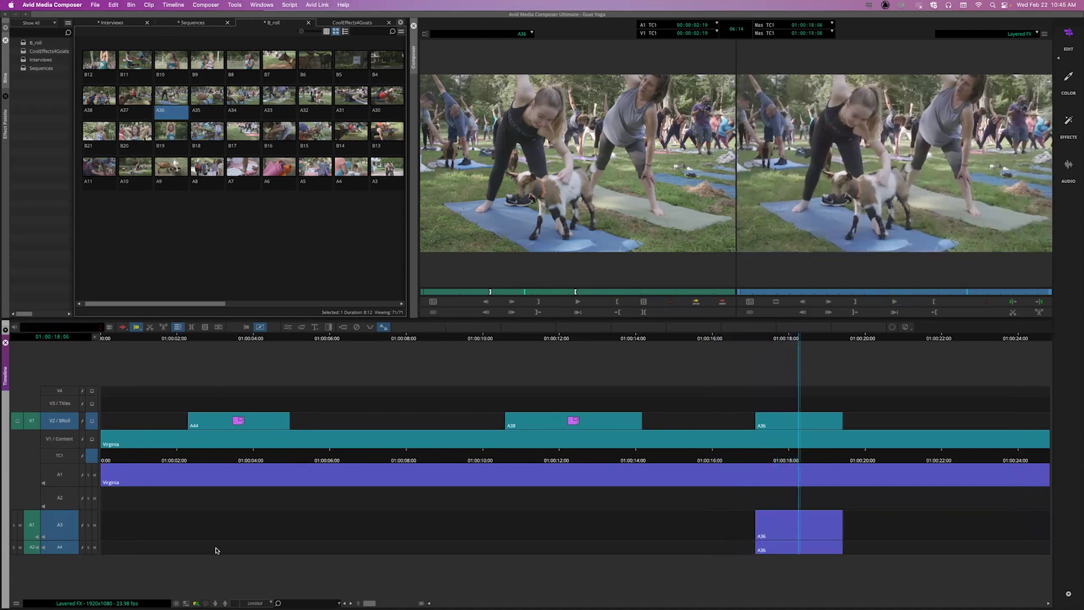
# Step: Play across the A36 clip with record tracks A3 and A4 muted, and unmute both tracks
pyautogui.click(94, 526)
pyautogui.click(95, 547)
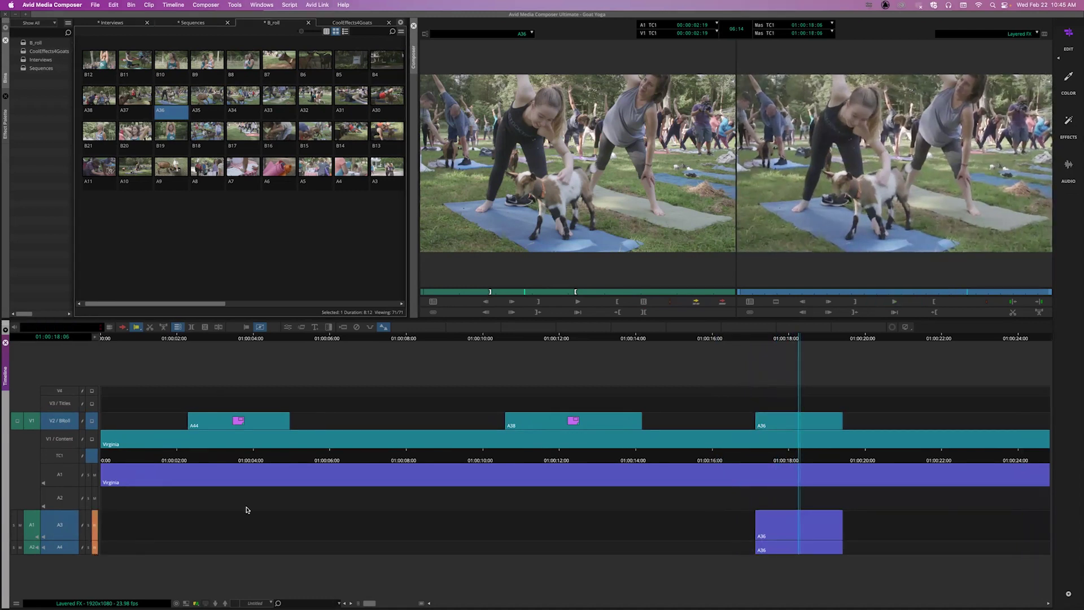
pyautogui.click(742, 451)
pyautogui.press('space')
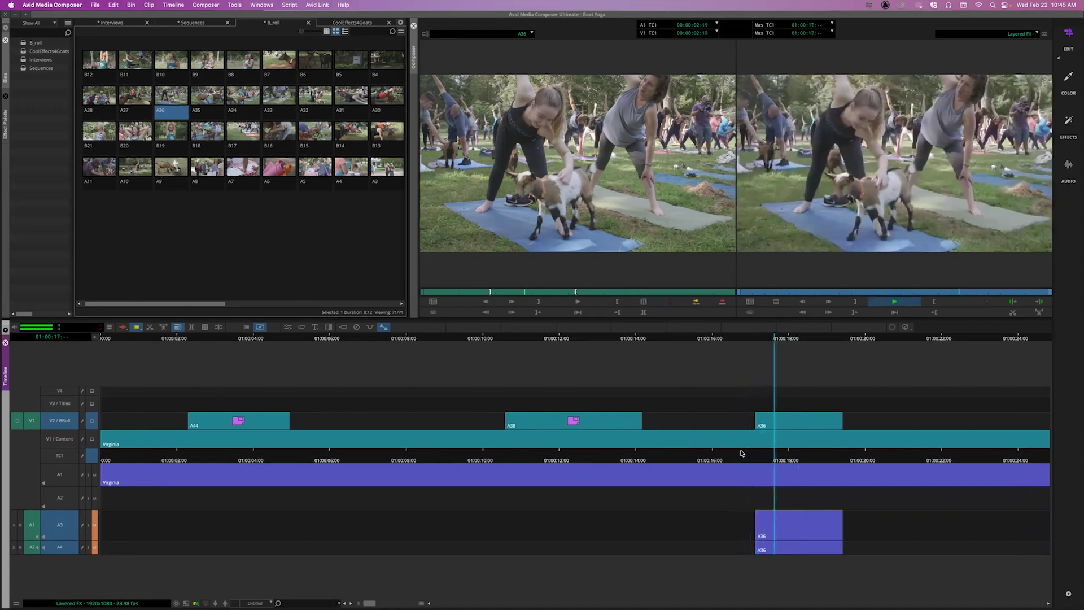
pyautogui.press('space')
pyautogui.click(94, 529)
pyautogui.click(94, 547)
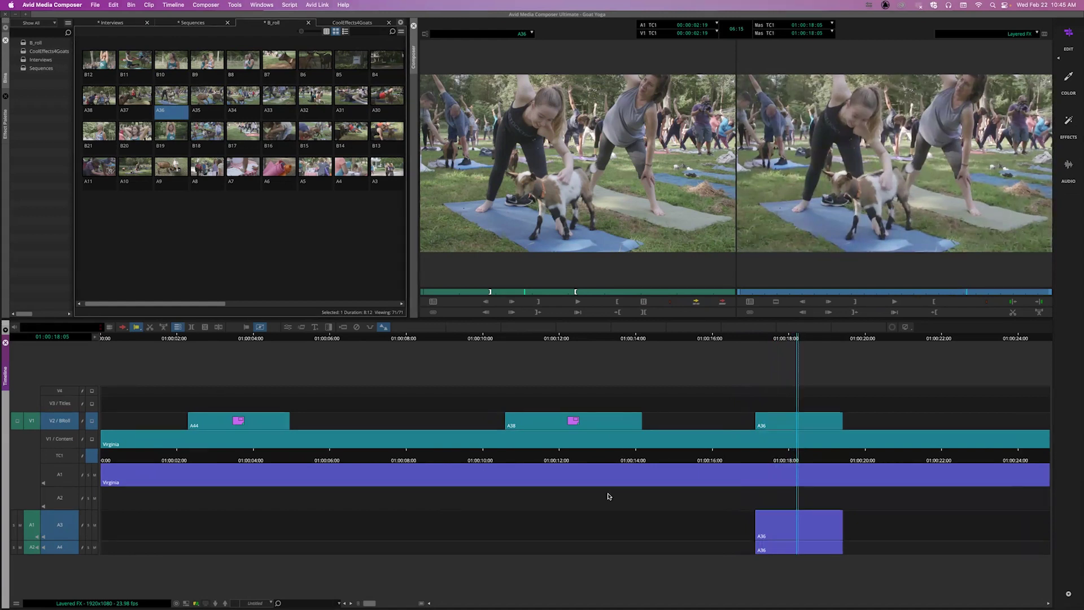
pyautogui.click(95, 526)
pyautogui.click(94, 546)
pyautogui.click(95, 523)
pyautogui.click(95, 546)
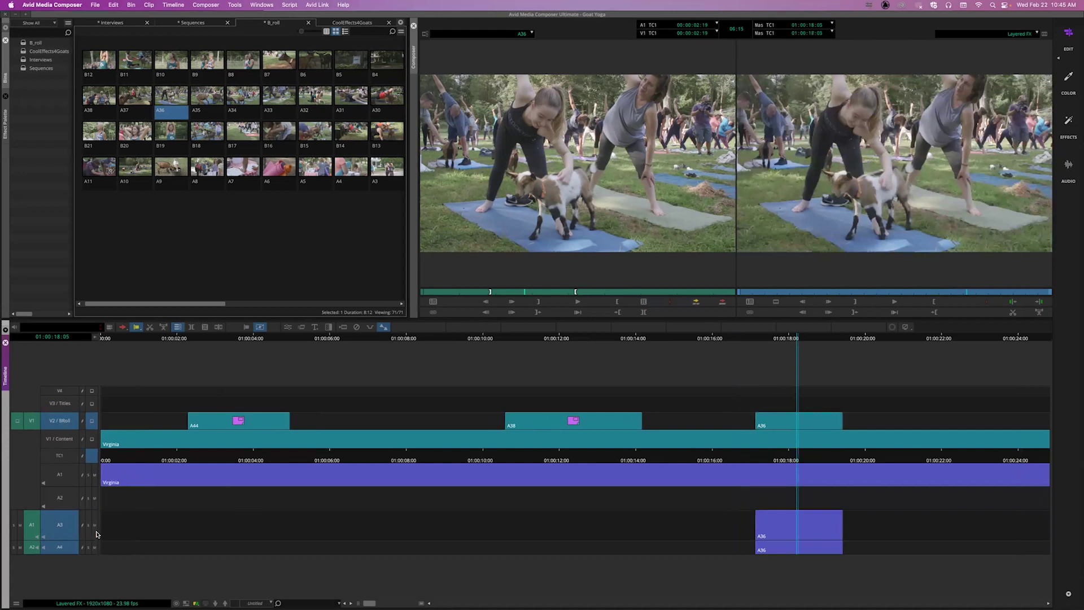
# Step: Solo record track A1, play across the A36 section, and clear the solo
pyautogui.click(88, 475)
pyautogui.click(754, 458)
pyautogui.click(732, 458)
pyautogui.press('space')
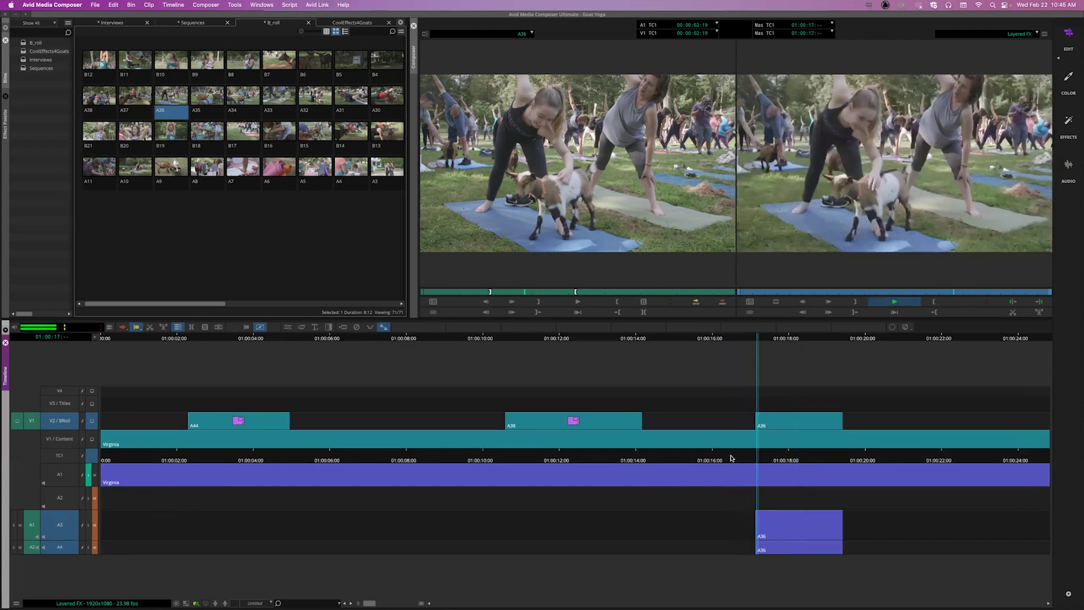
pyautogui.press('space')
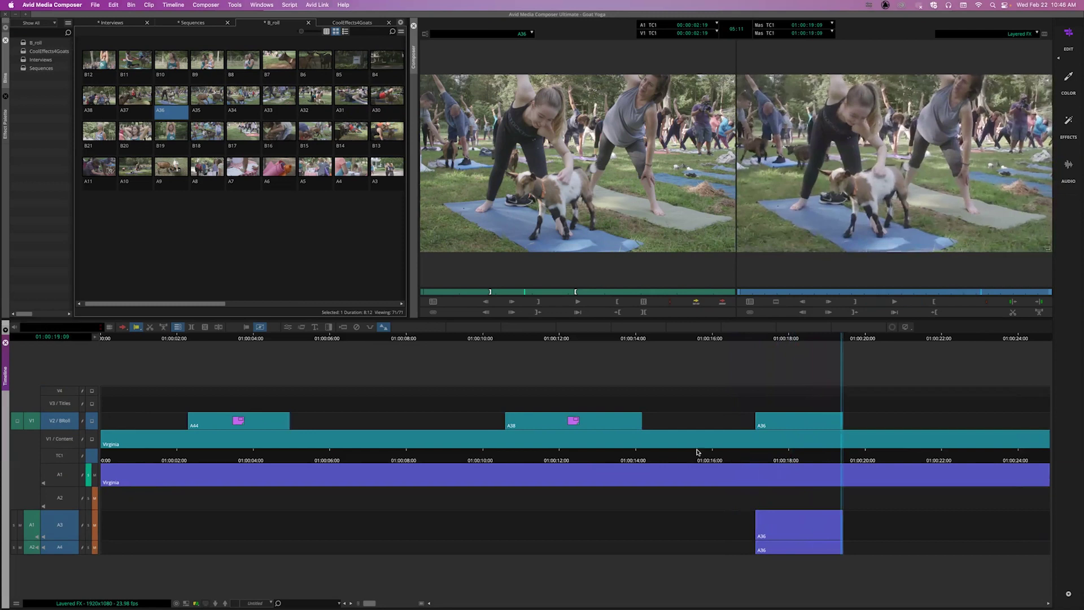
pyautogui.click(89, 478)
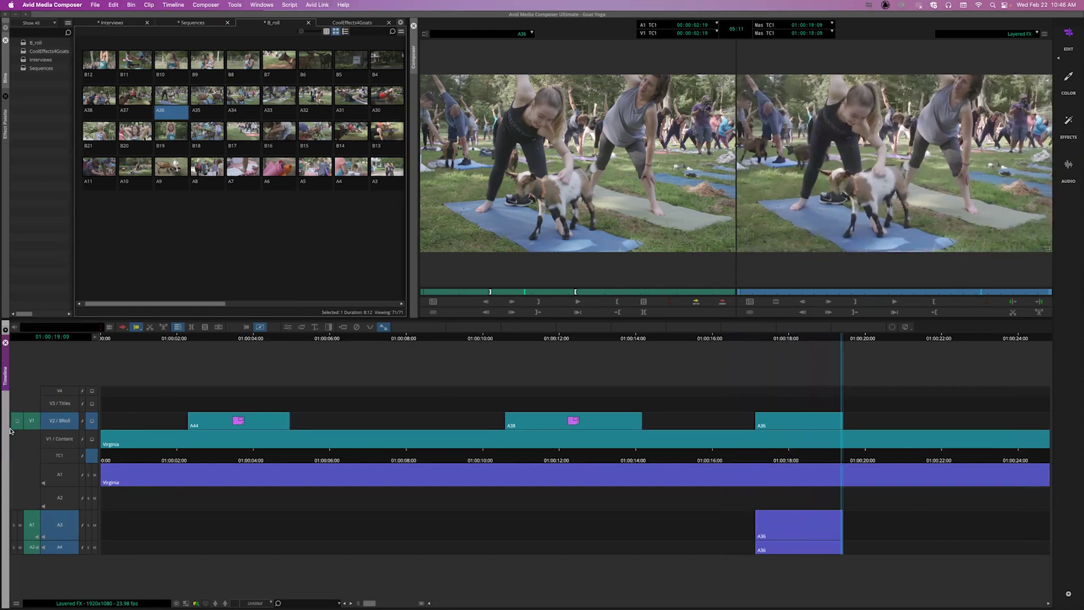
# Step: Scrub the A36 source clip back toward its In mark
pyautogui.click(522, 290)
pyautogui.press('Left')
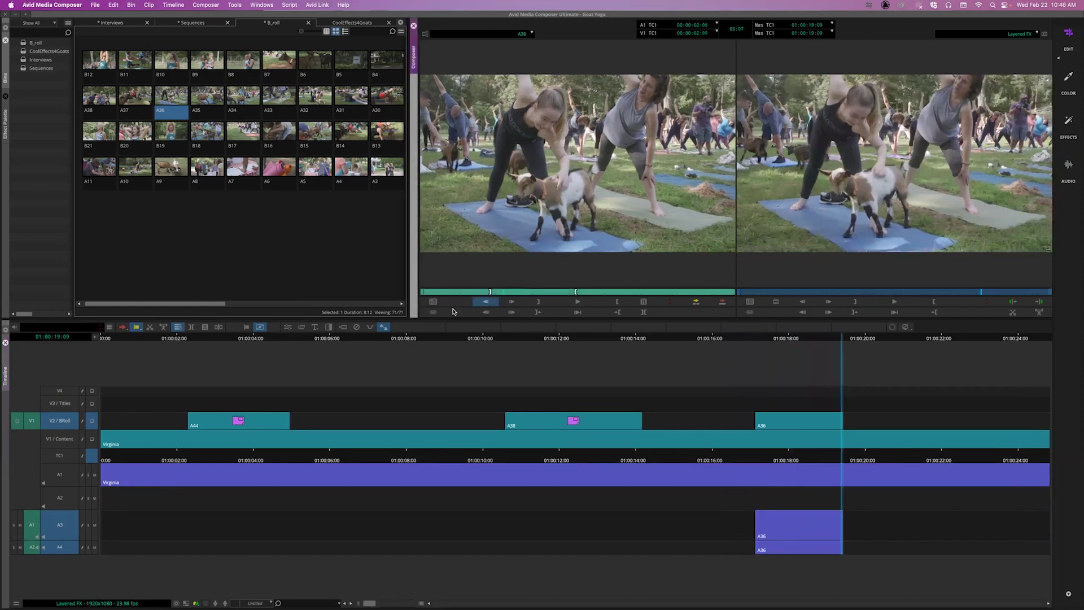
pyautogui.moveTo(501, 295); pyautogui.dragTo(491, 296)
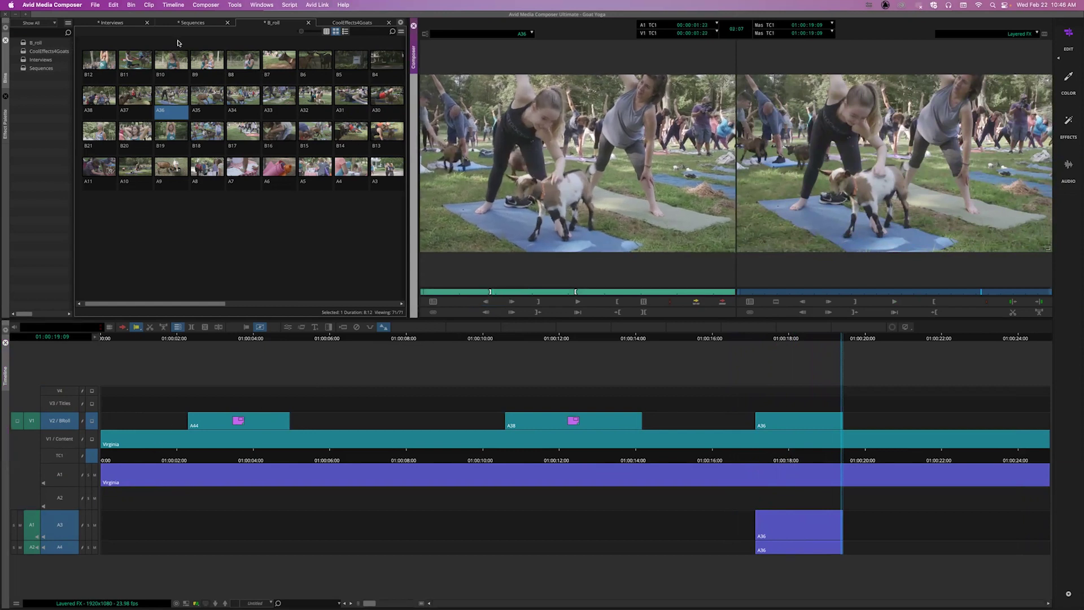
# Step: Load the 6:05:12 clip from the Interviews bin into the source monitor and play it from about 00:01:21
pyautogui.click(119, 22)
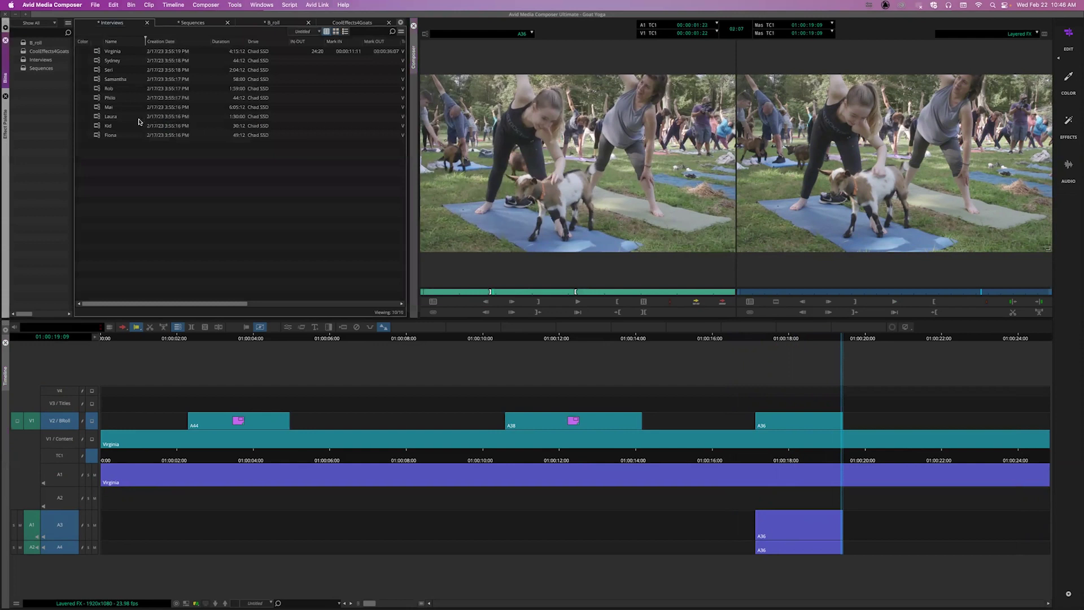
pyautogui.doubleClick(98, 109)
pyautogui.moveTo(466, 292); pyautogui.dragTo(491, 294)
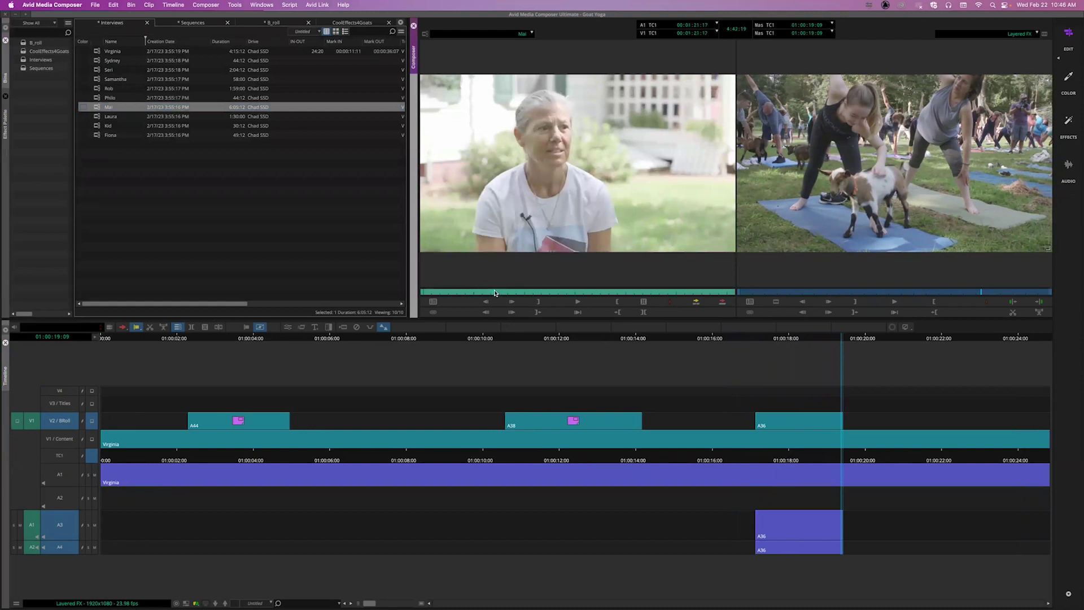
pyautogui.click(574, 302)
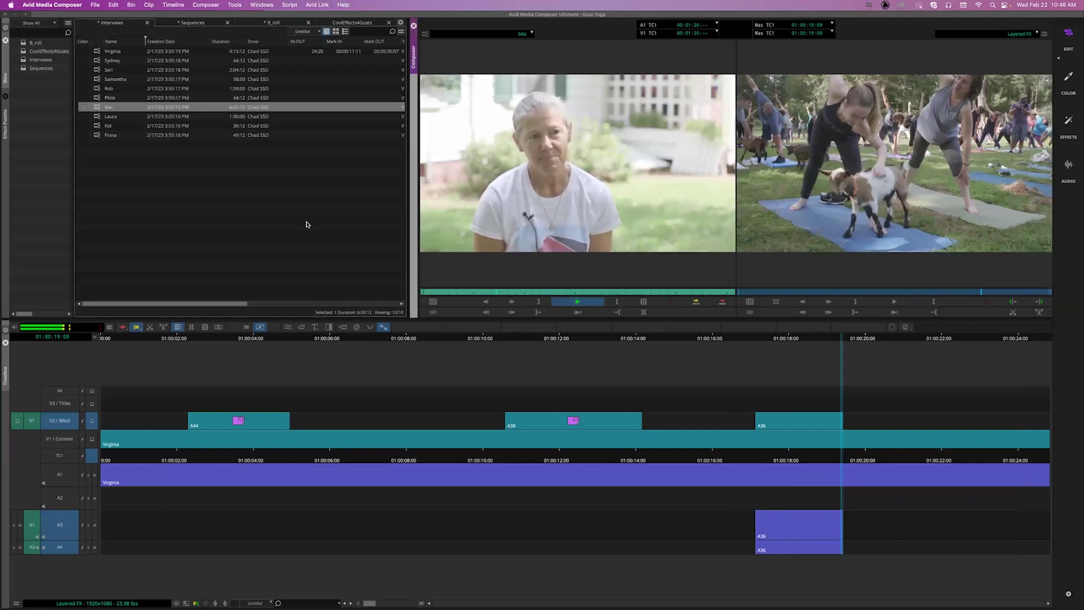
# Step: Solo source track A1 and A2 in turn while the interview clip plays, clear the solos and stop playback
pyautogui.click(16, 526)
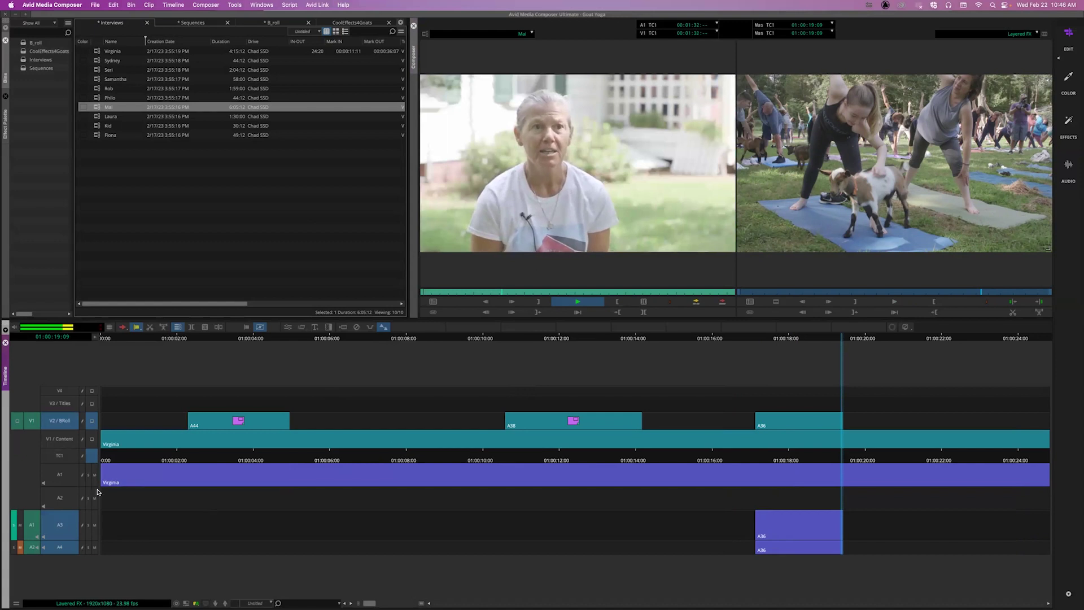
pyautogui.click(14, 547)
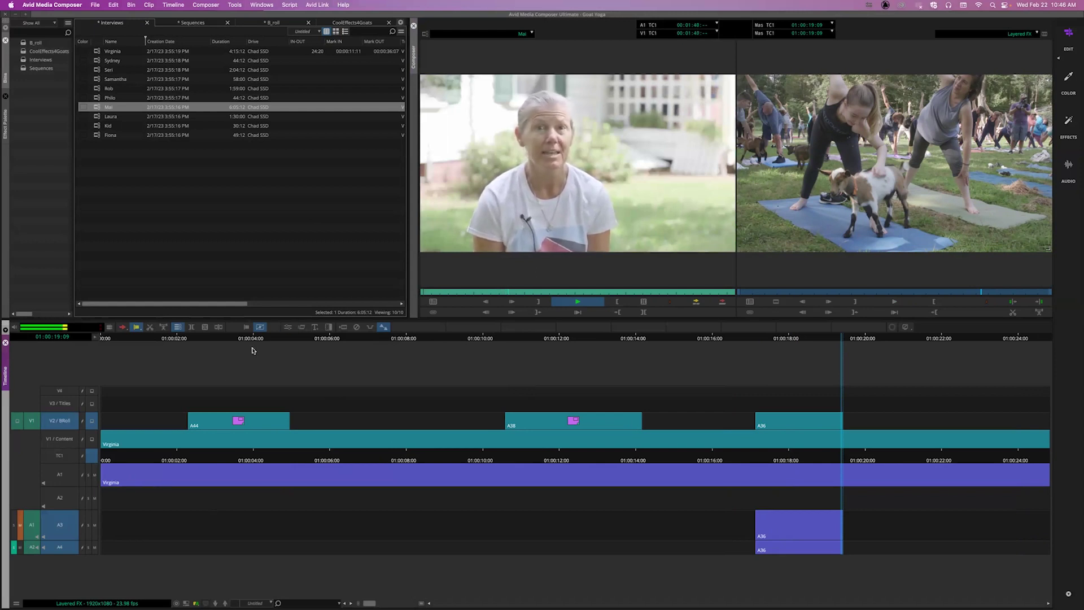
pyautogui.click(14, 547)
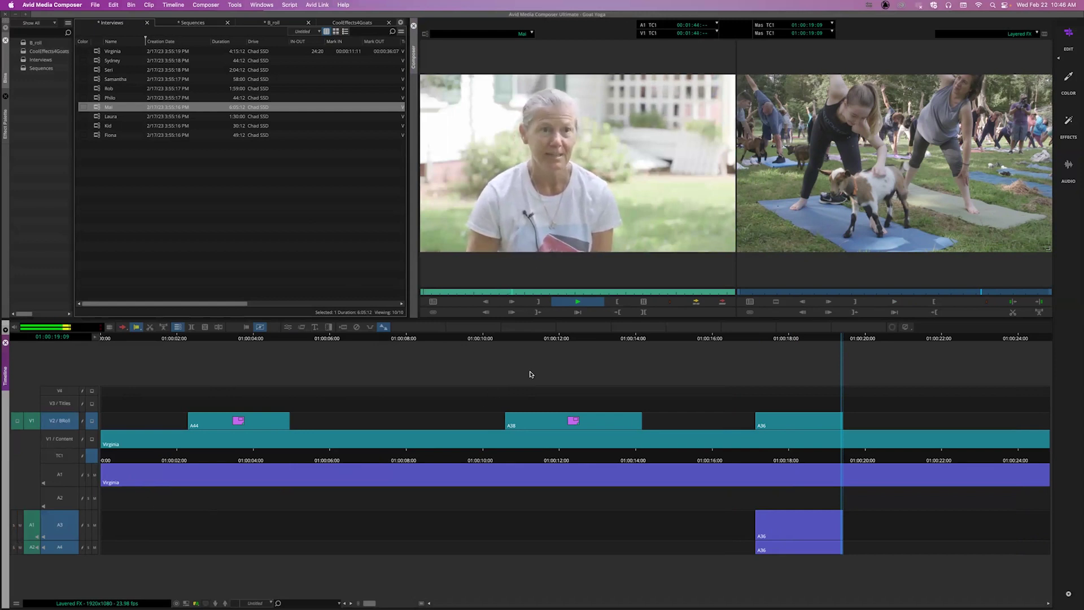
pyautogui.press('space')
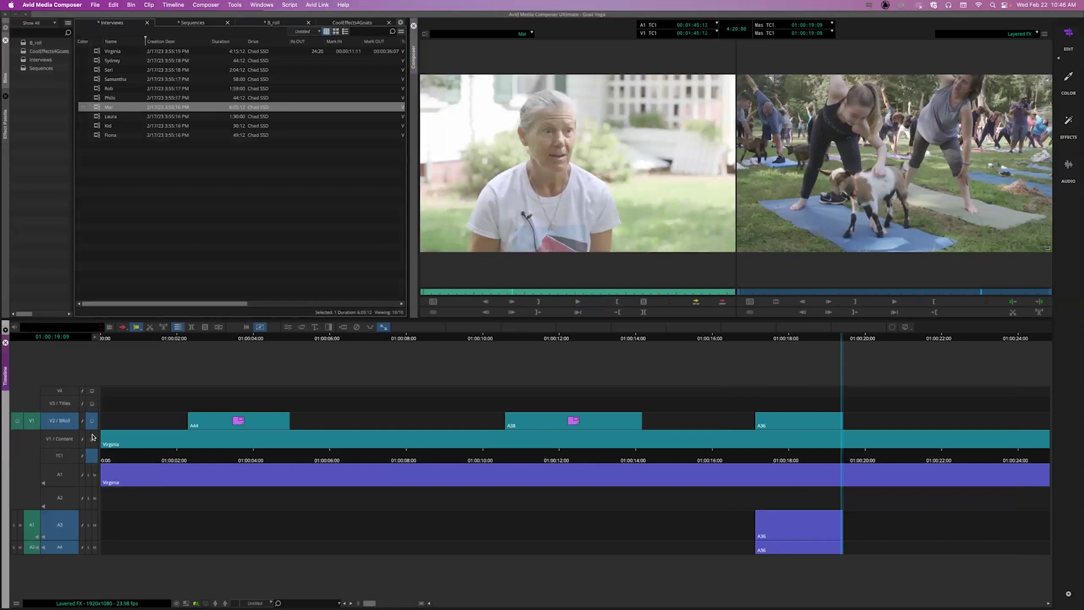
# Step: Play the interview clip with video monitoring of source V1 turned off, and turn the monitoring back on
pyautogui.click(16, 422)
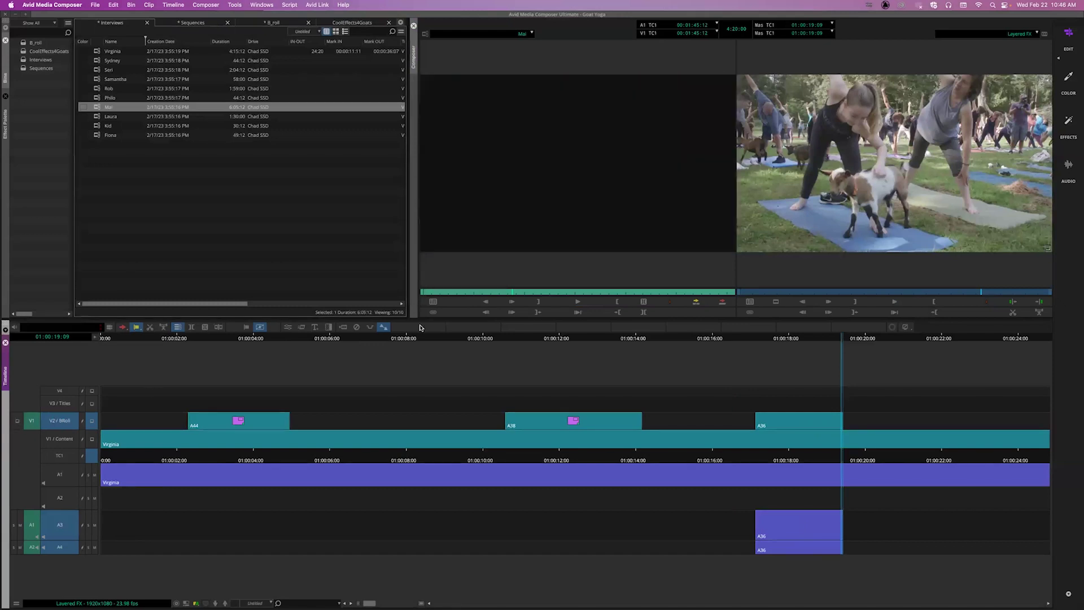
pyautogui.click(578, 304)
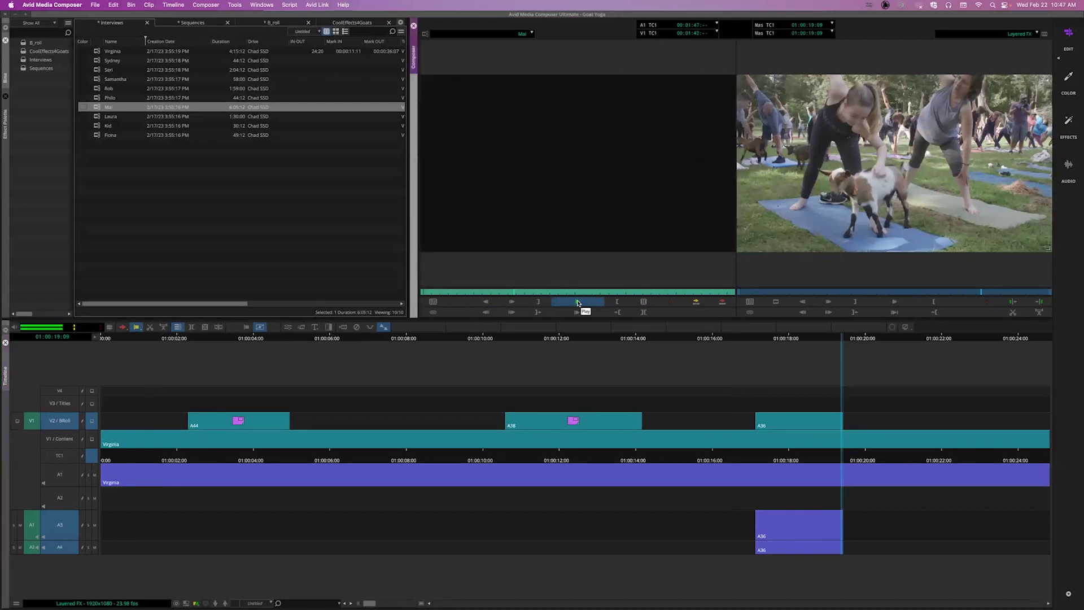
pyautogui.click(577, 303)
pyautogui.click(17, 420)
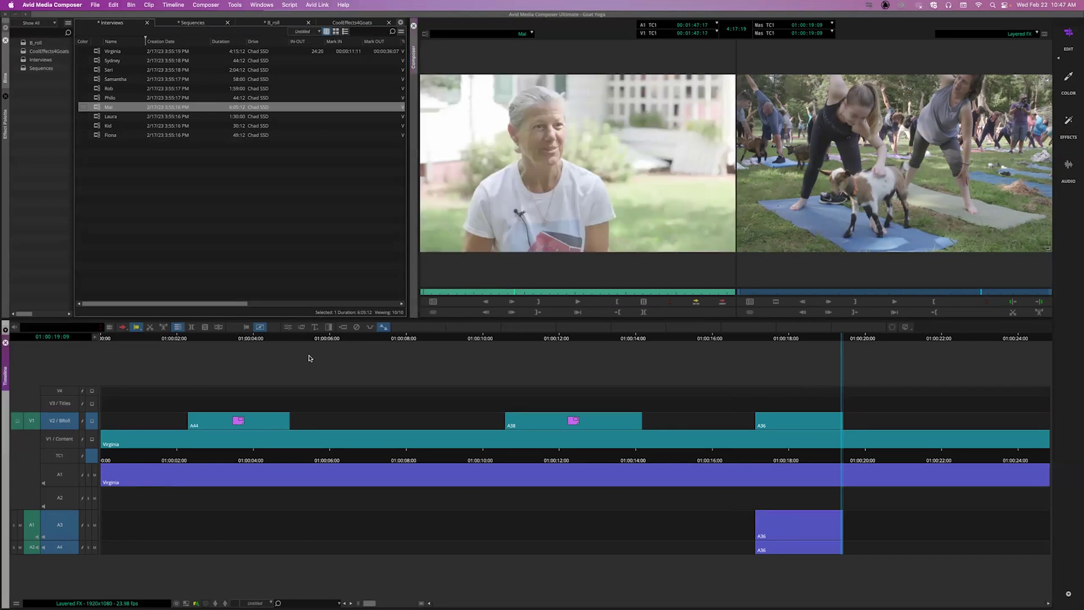
pyautogui.click(17, 421)
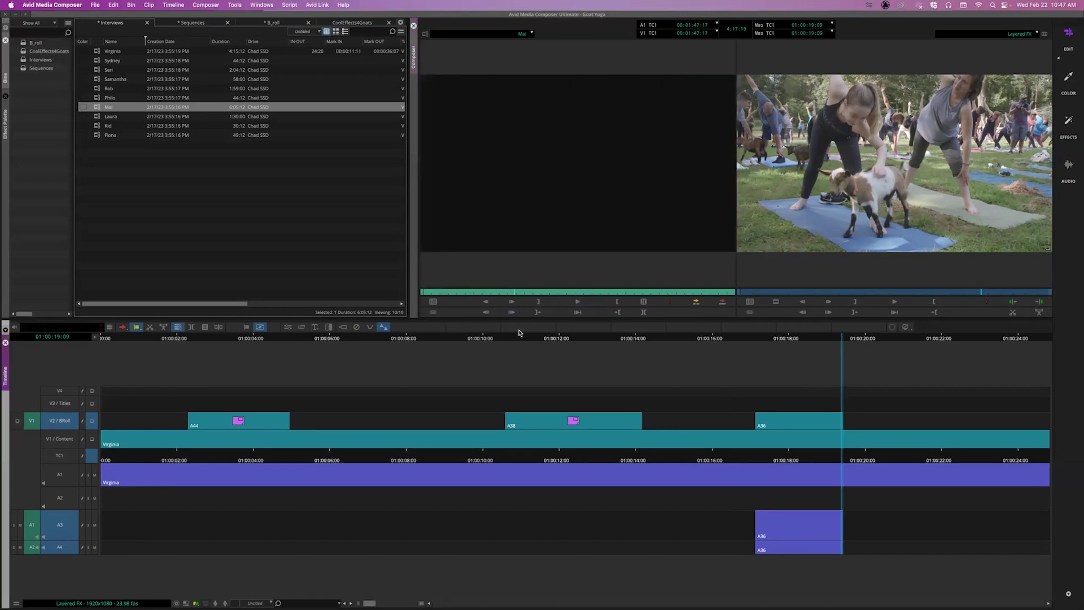
pyautogui.click(575, 305)
pyautogui.press('space')
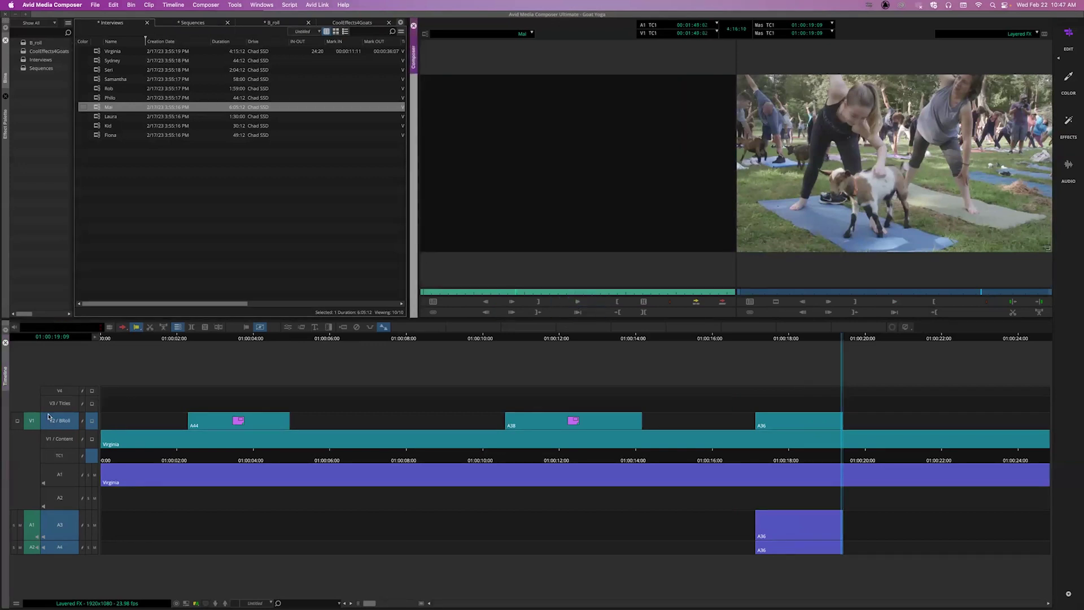
pyautogui.click(28, 421)
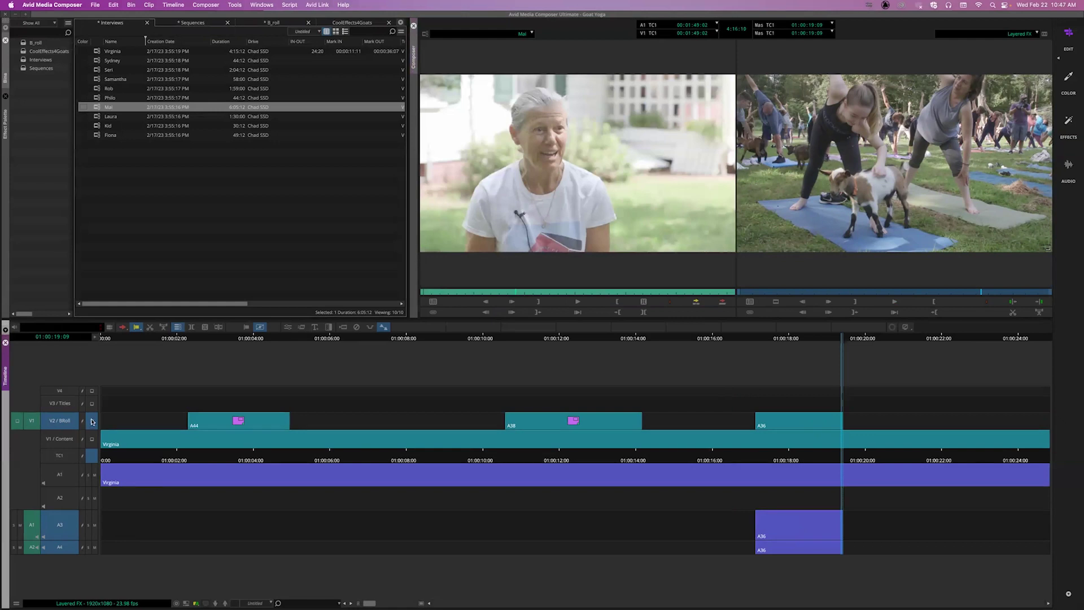
# Step: Play parts of the sequence with video monitoring of record track V2 turned off, and turn the monitoring back on
pyautogui.click(92, 423)
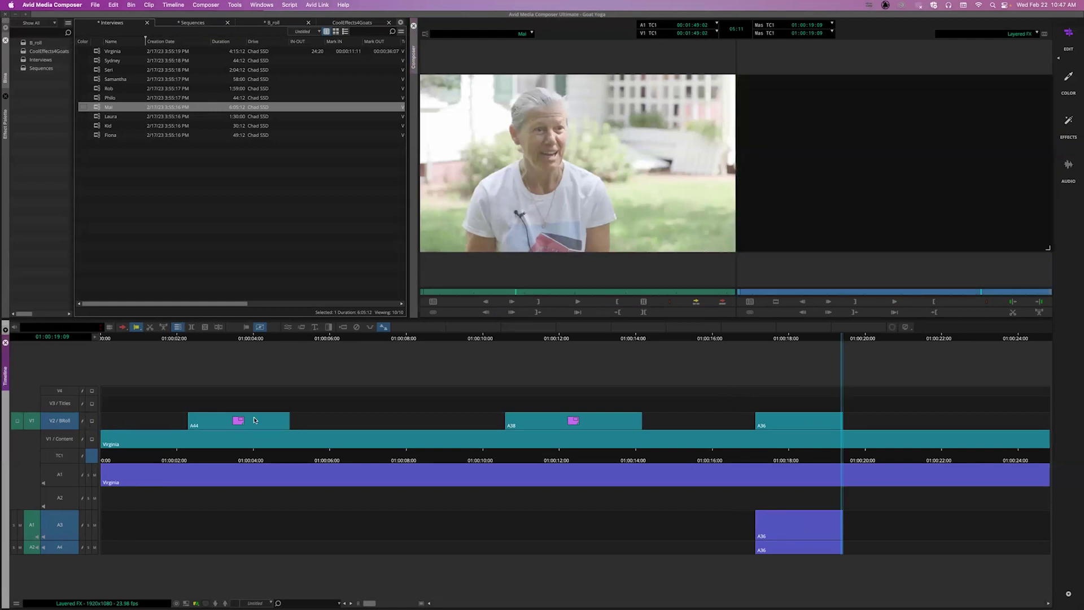
pyautogui.click(906, 305)
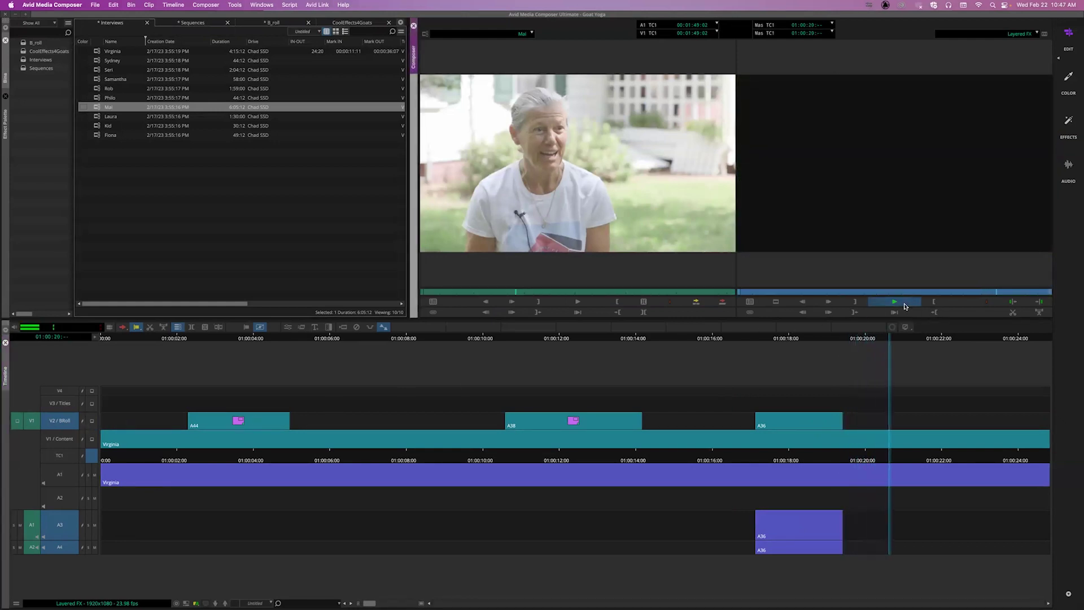
pyautogui.press('space')
pyautogui.moveTo(561, 455); pyautogui.dragTo(447, 460)
pyautogui.click(894, 305)
pyautogui.click(897, 309)
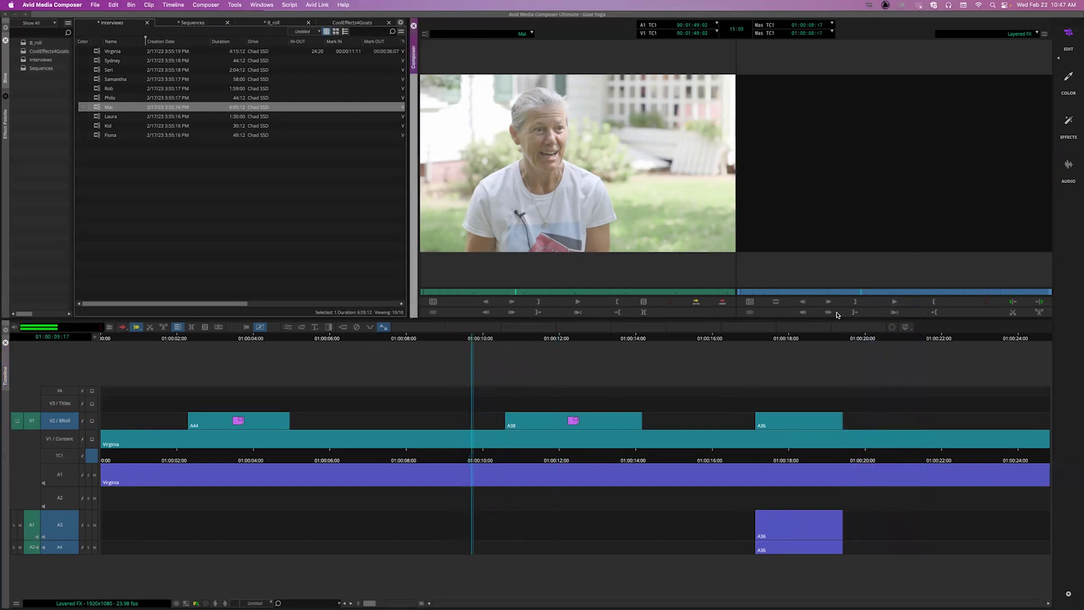
pyautogui.click(92, 422)
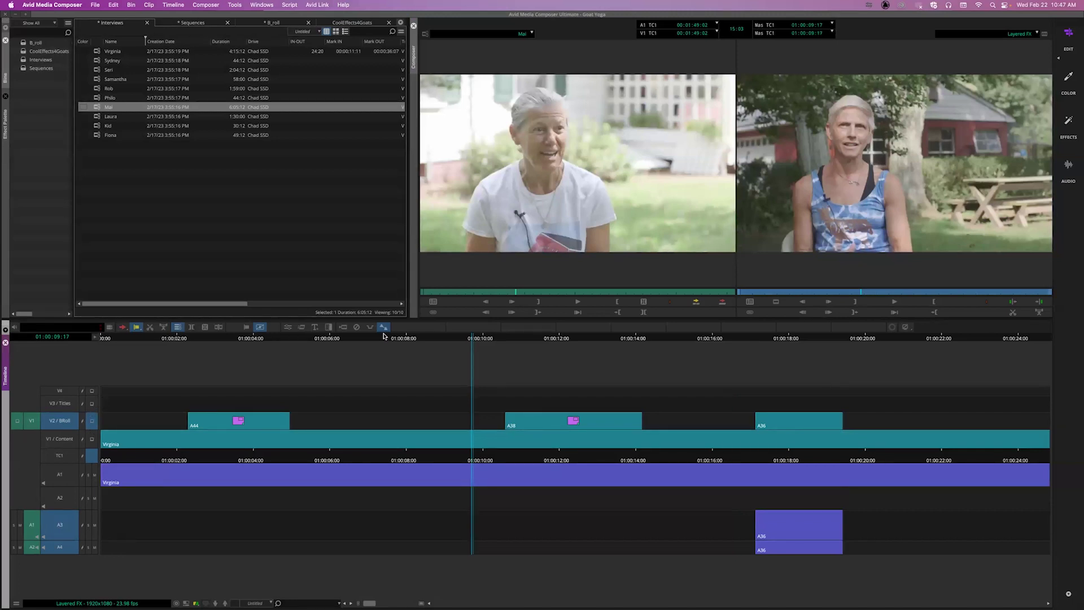
# Step: Monitor record track V4 and move the A36 clip from V2 up to V4, starting near 01:00:14:00
pyautogui.click(787, 293)
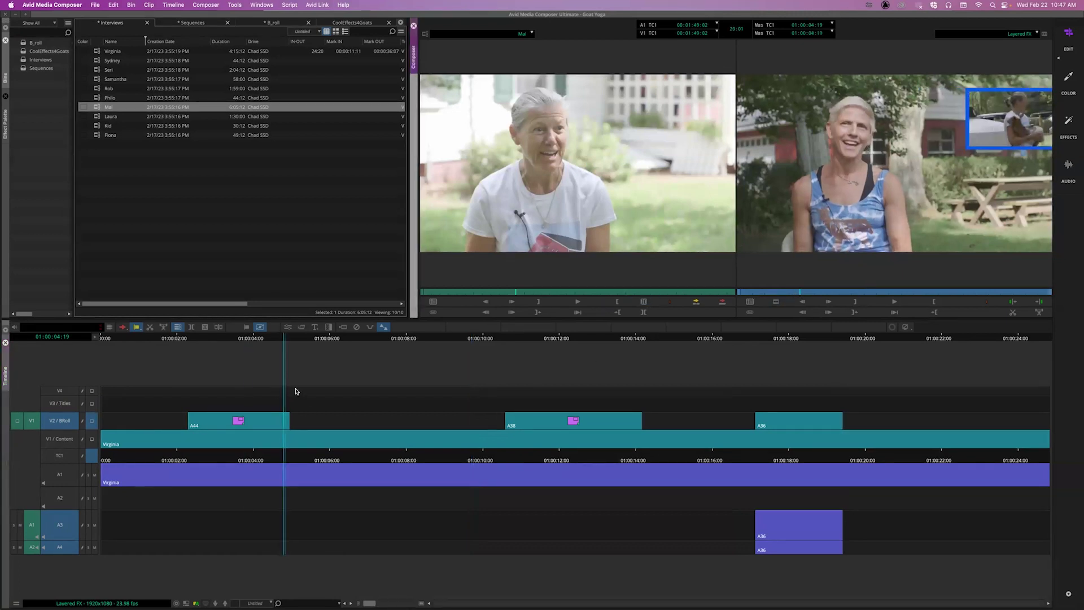
pyautogui.click(92, 391)
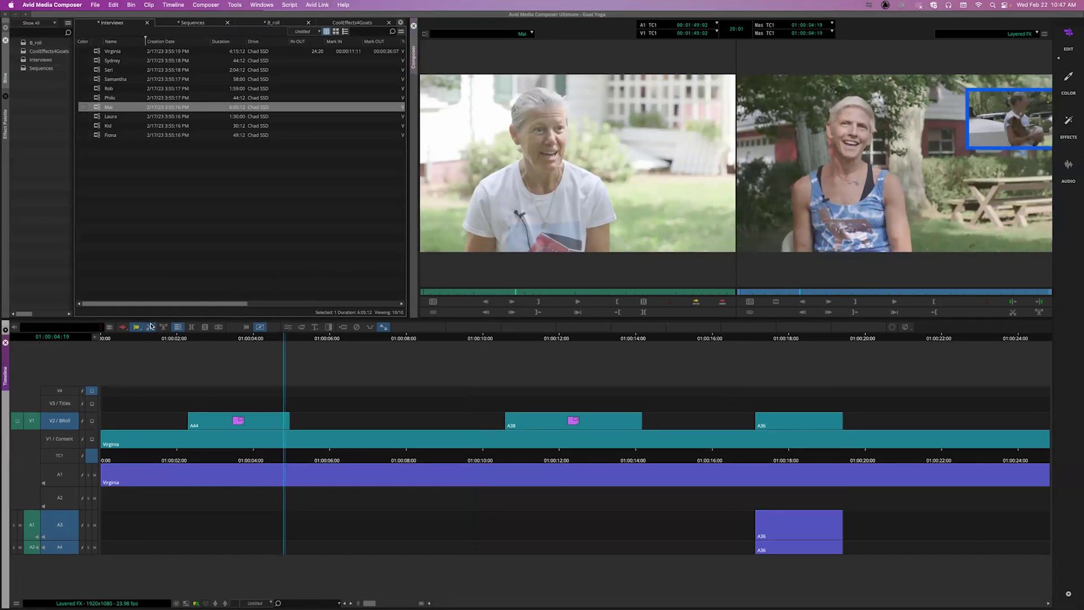
pyautogui.click(122, 327)
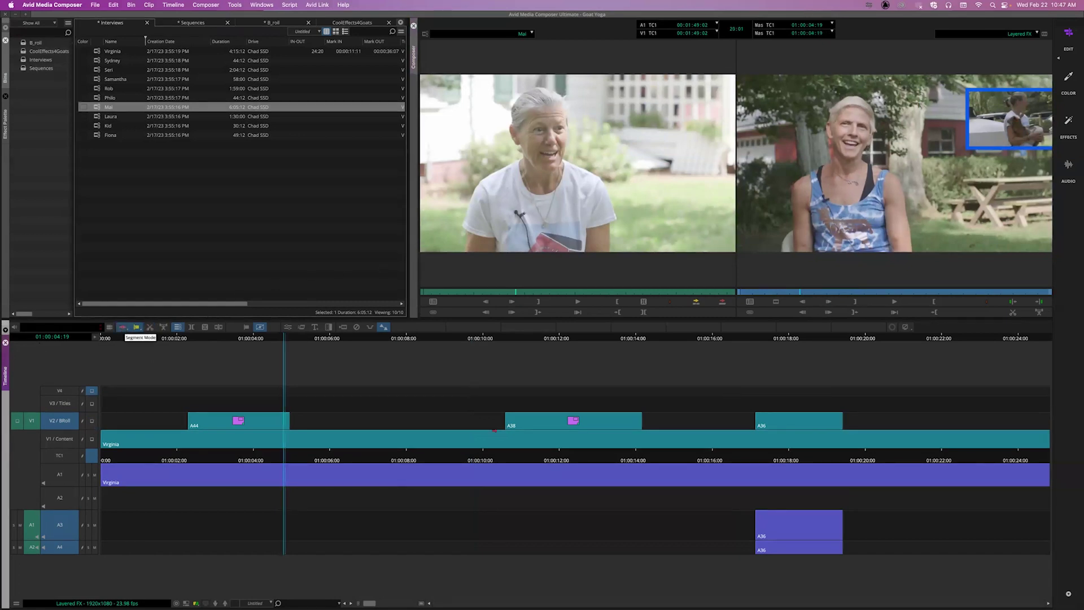
pyautogui.click(771, 418)
pyautogui.moveTo(771, 420); pyautogui.dragTo(647, 390)
# Step: Scrub the sequence across the A38 clip and the A36 clip on V4 with V4 monitored
pyautogui.moveTo(593, 456); pyautogui.dragTo(623, 456)
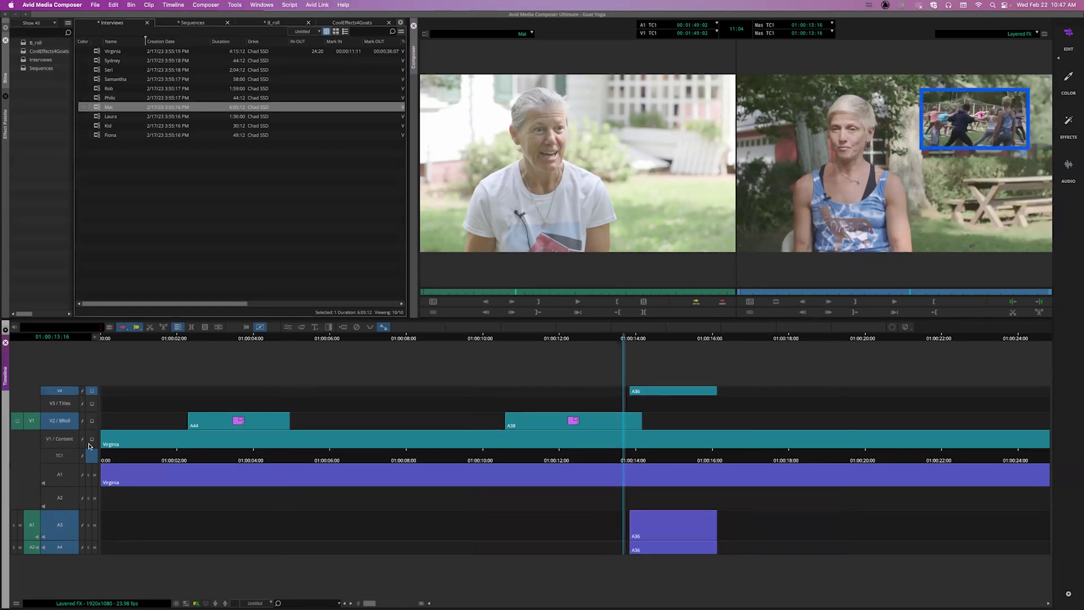
pyautogui.moveTo(626, 460); pyautogui.dragTo(654, 459)
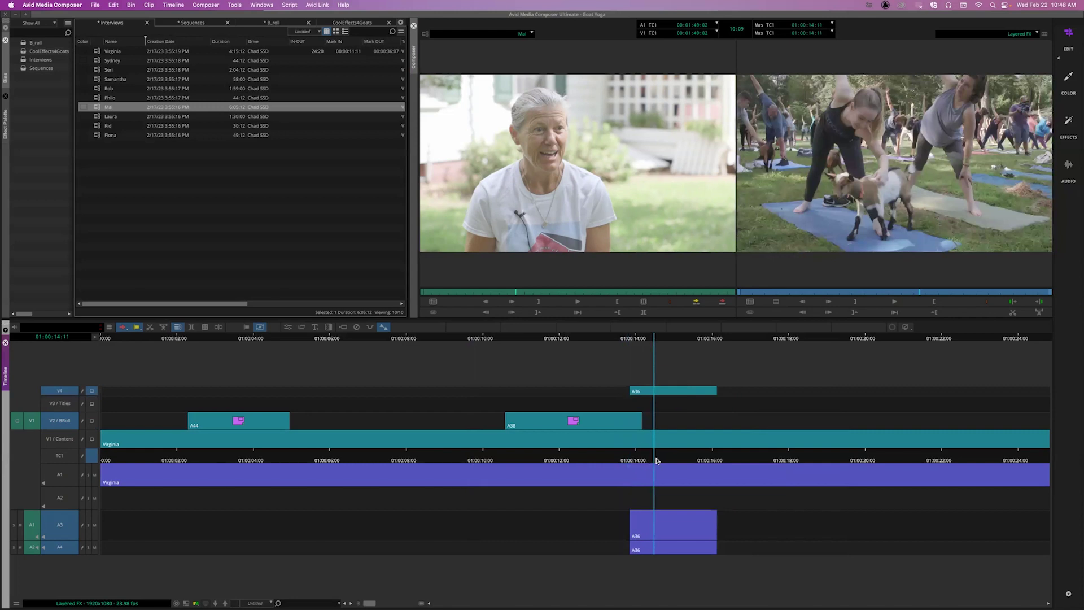
pyautogui.moveTo(653, 456); pyautogui.dragTo(617, 458)
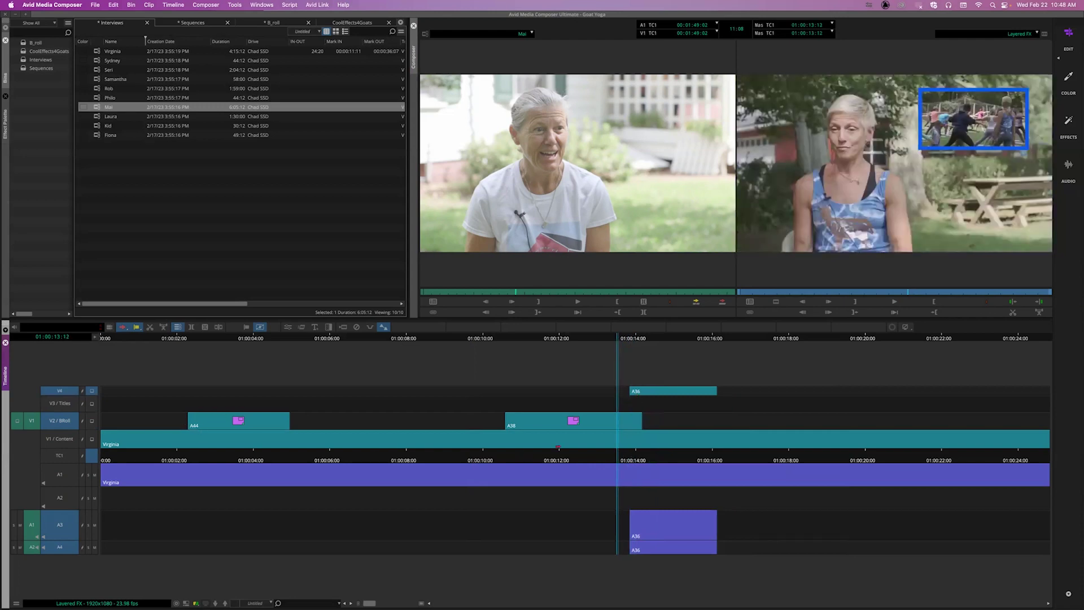
pyautogui.moveTo(610, 460); pyautogui.dragTo(602, 459)
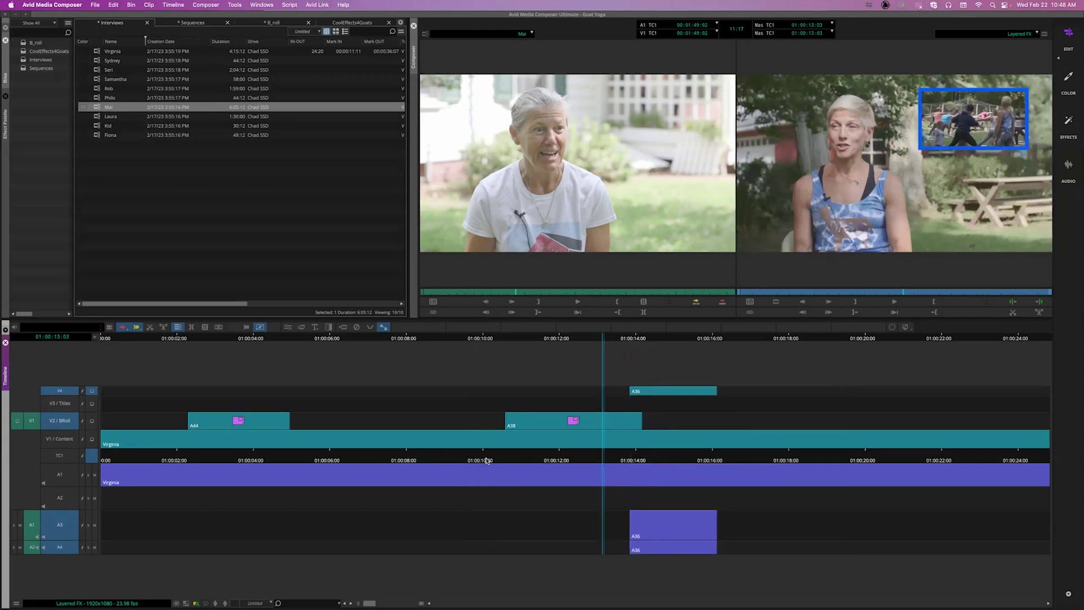
pyautogui.moveTo(487, 460); pyautogui.dragTo(442, 460)
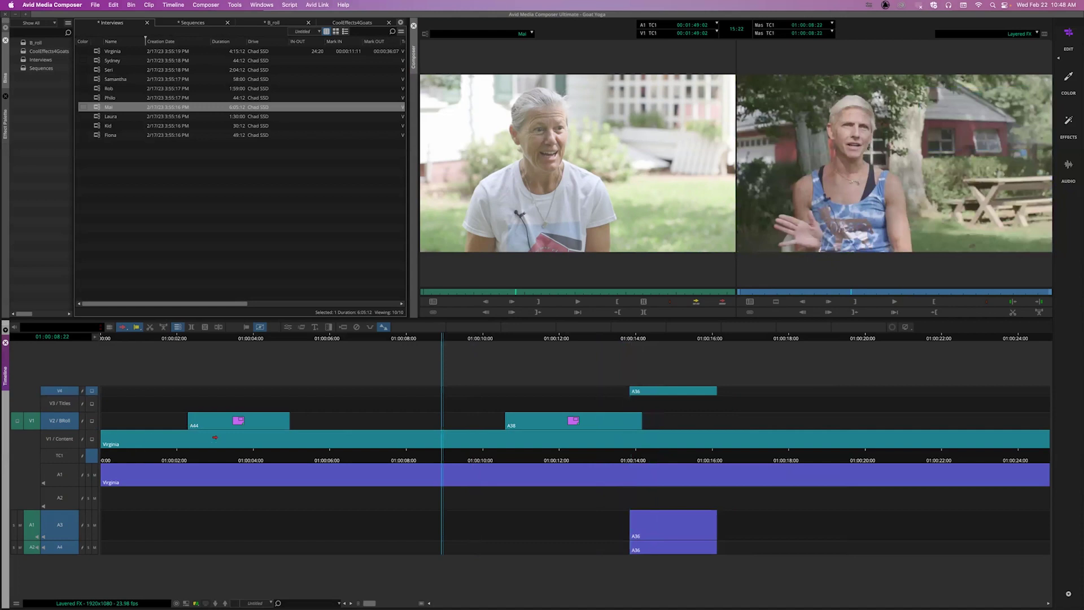
# Step: Switch video monitoring through record tracks V1, V2, V3 and V4 while scrubbing around the A38 clip
pyautogui.click(91, 439)
pyautogui.moveTo(508, 456); pyautogui.dragTo(474, 460)
pyautogui.click(92, 421)
pyautogui.click(92, 403)
pyautogui.moveTo(512, 457); pyautogui.dragTo(596, 449)
pyautogui.click(92, 390)
# Step: Add four video tracks up to V8, toggle the video monitoring of V8, and delete the added tracks
pyautogui.press('super+y')
pyautogui.press('super+y')
pyautogui.press('super+y')
pyautogui.press('super+y')
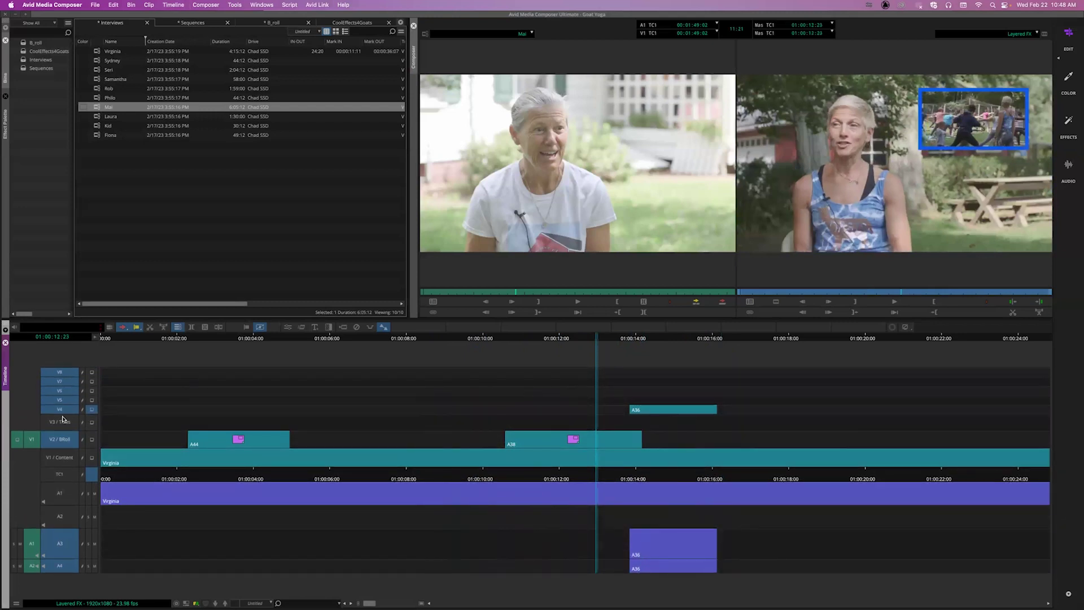
pyautogui.click(92, 373)
pyautogui.click(92, 372)
pyautogui.press('Delete')
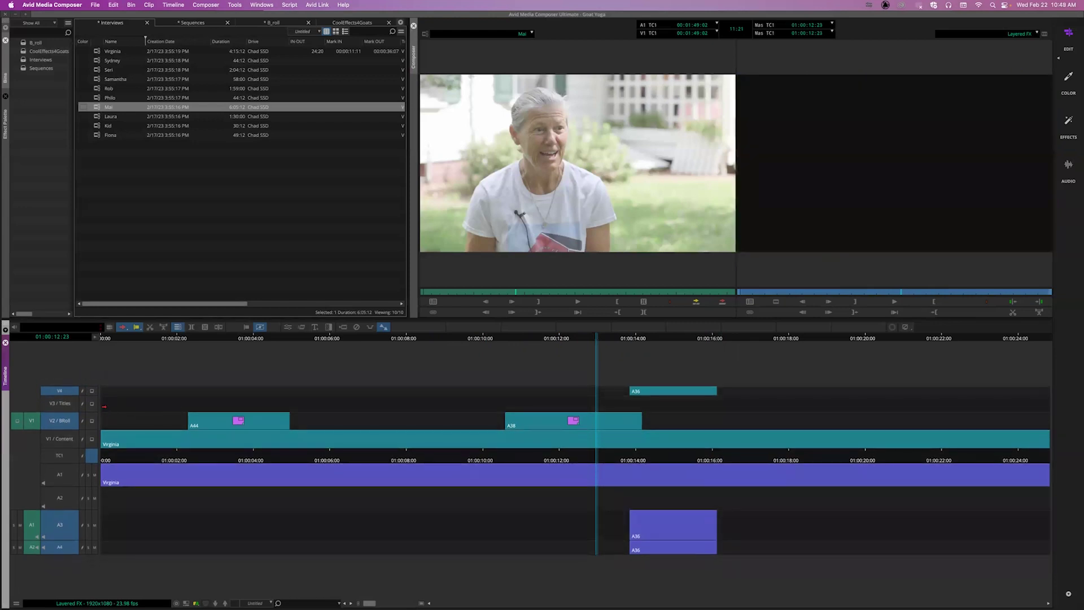
# Step: Undo the A36 clip's move to V4 and turn video monitoring back on for V1 and up to V4
pyautogui.press('super+z')
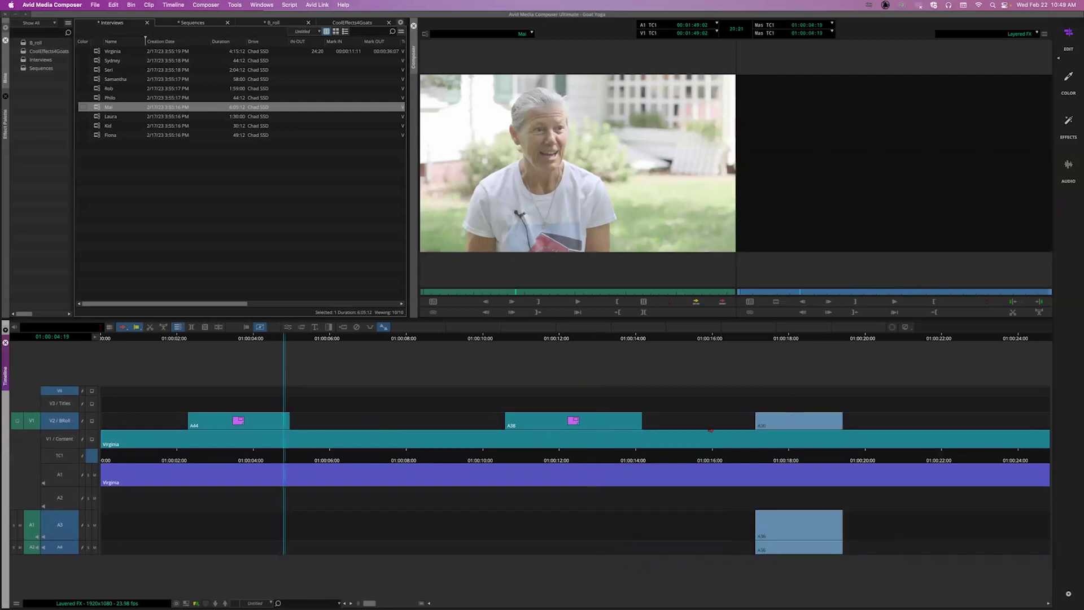
pyautogui.click(535, 461)
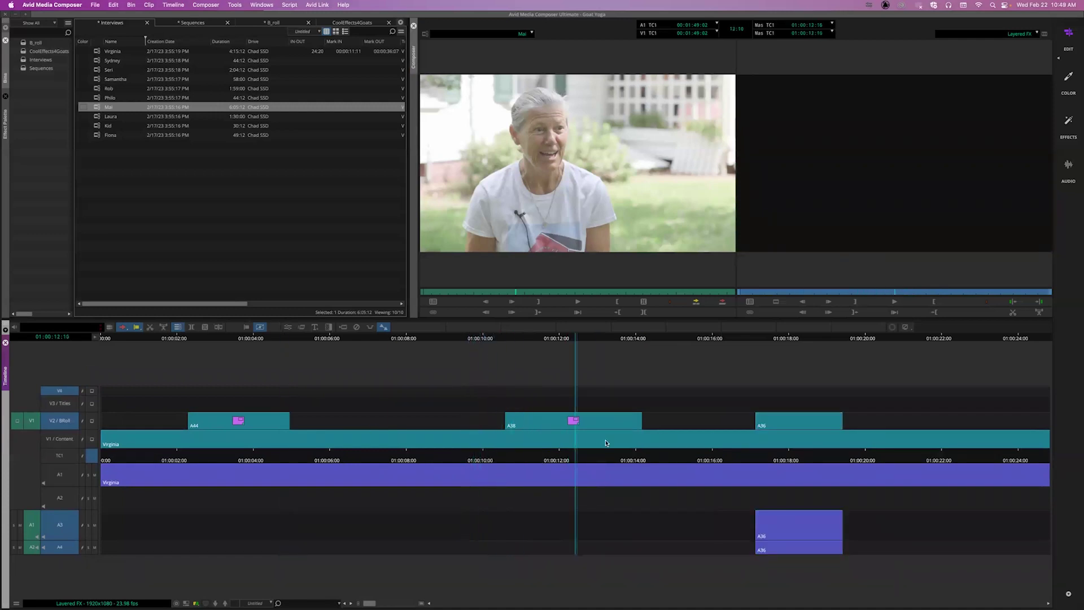
pyautogui.click(92, 439)
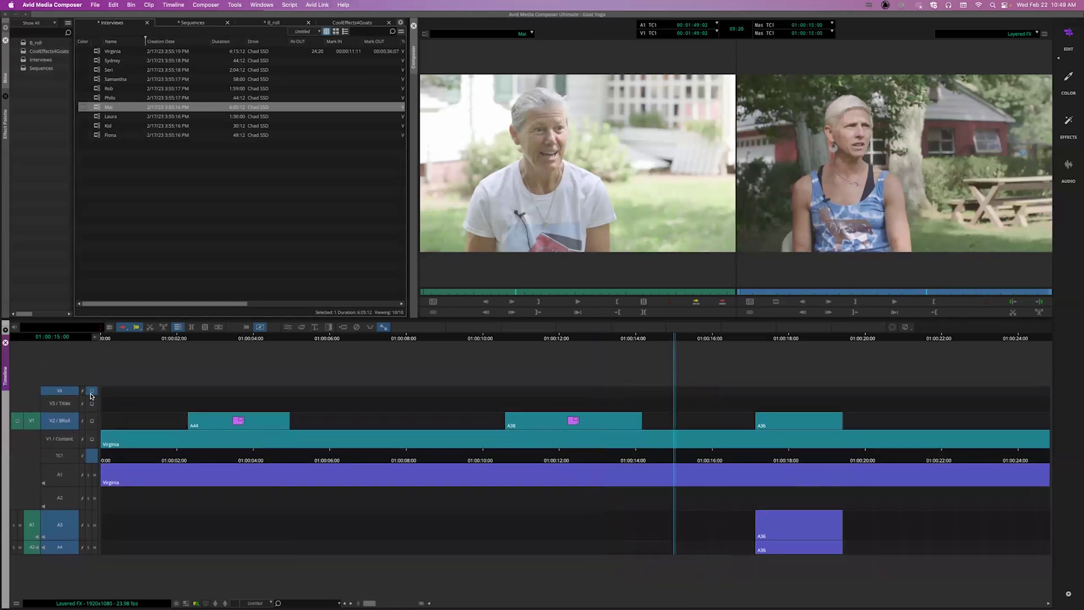
# Step: Review the Auto-Patching and Auto-Monitoring options in the Timeline edit settings, and close the settings
pyautogui.press('super+equal')
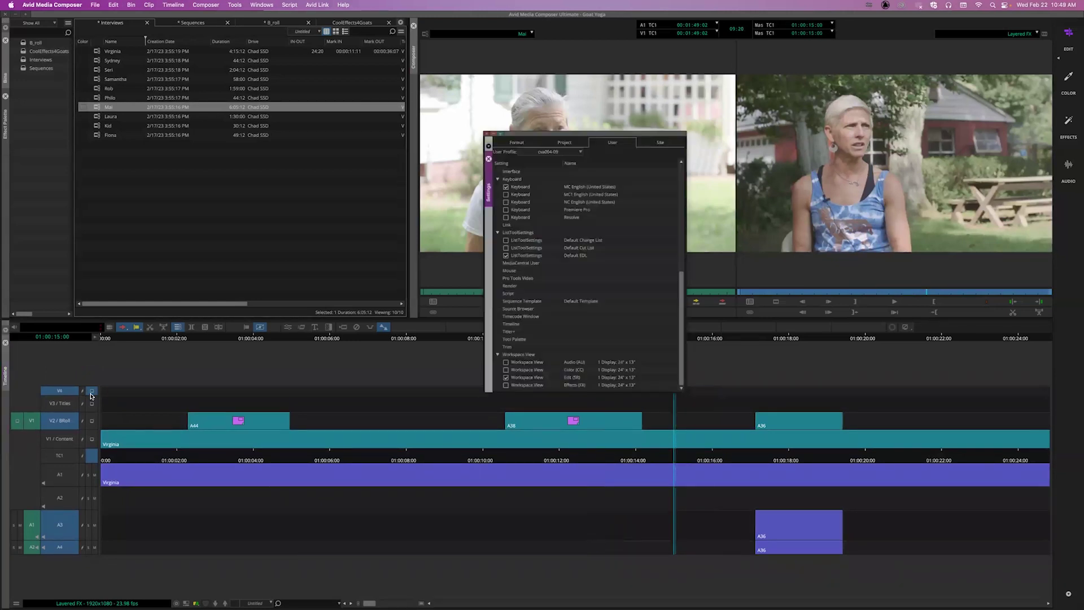
pyautogui.doubleClick(514, 326)
pyautogui.moveTo(587, 68); pyautogui.dragTo(506, 198)
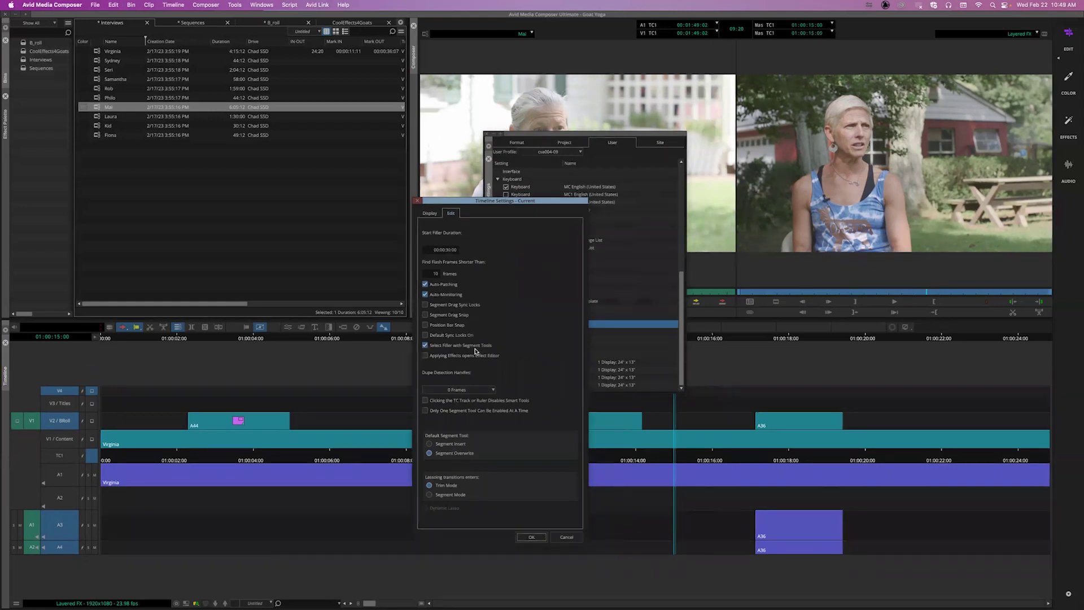
pyautogui.click(523, 538)
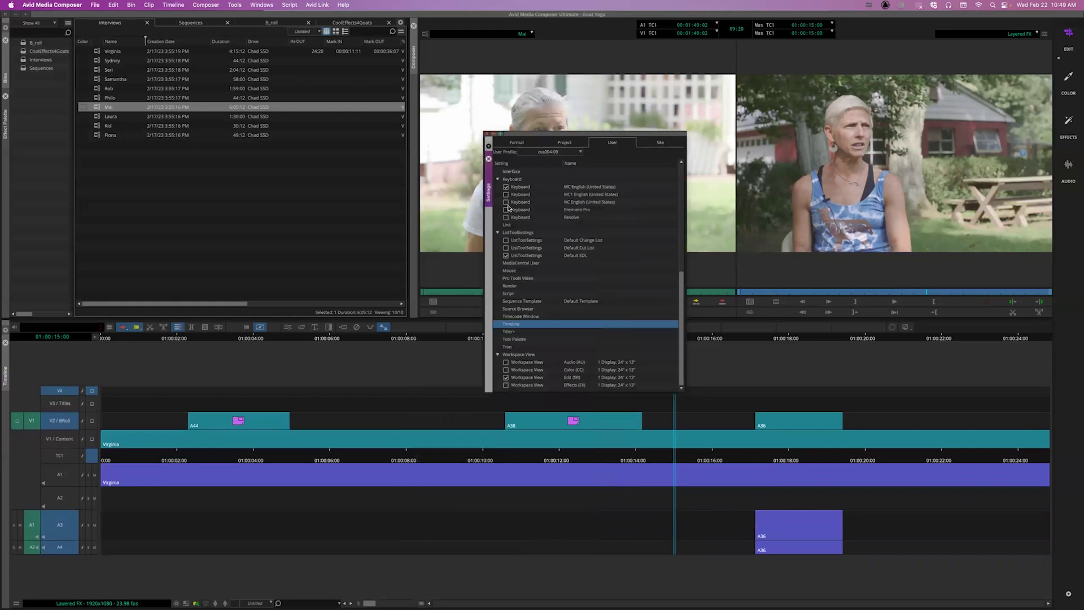
pyautogui.click(488, 159)
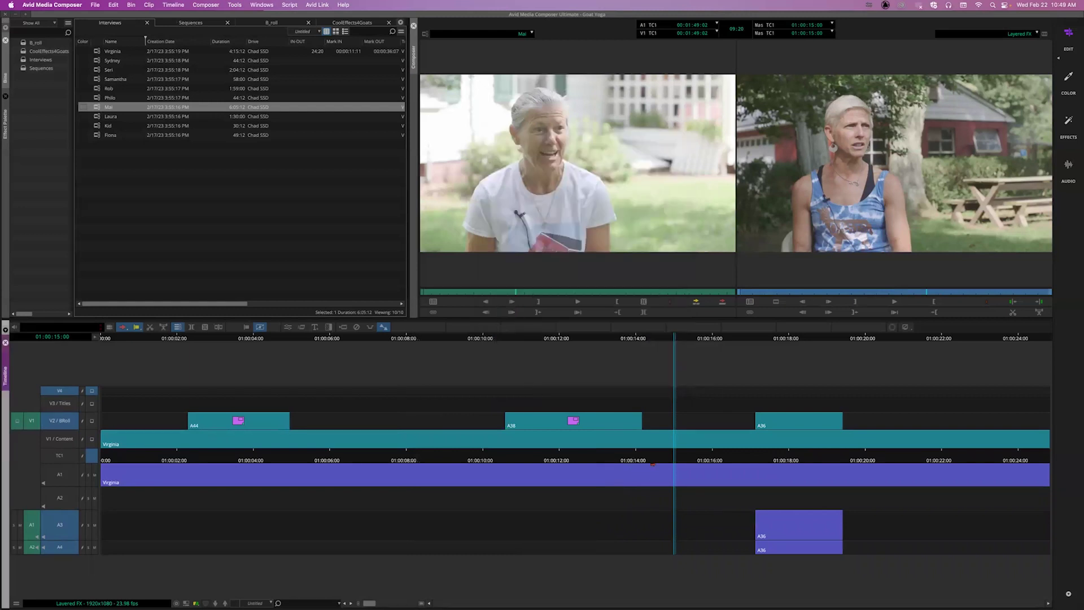
# Step: Move the playhead to 01:00:09:19, patch source V1 to record track V1 Content, and set video monitoring back to V4
pyautogui.moveTo(654, 460); pyautogui.dragTo(475, 460)
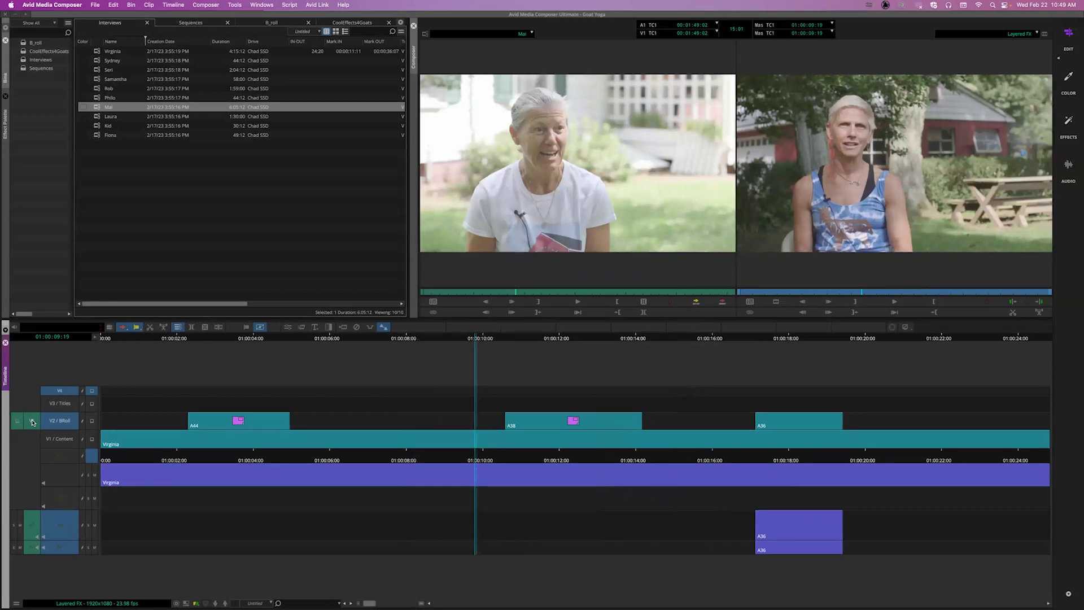
pyautogui.click(33, 423)
pyautogui.click(30, 422)
pyautogui.click(30, 421)
pyautogui.click(44, 443)
pyautogui.moveTo(32, 426); pyautogui.dragTo(58, 439)
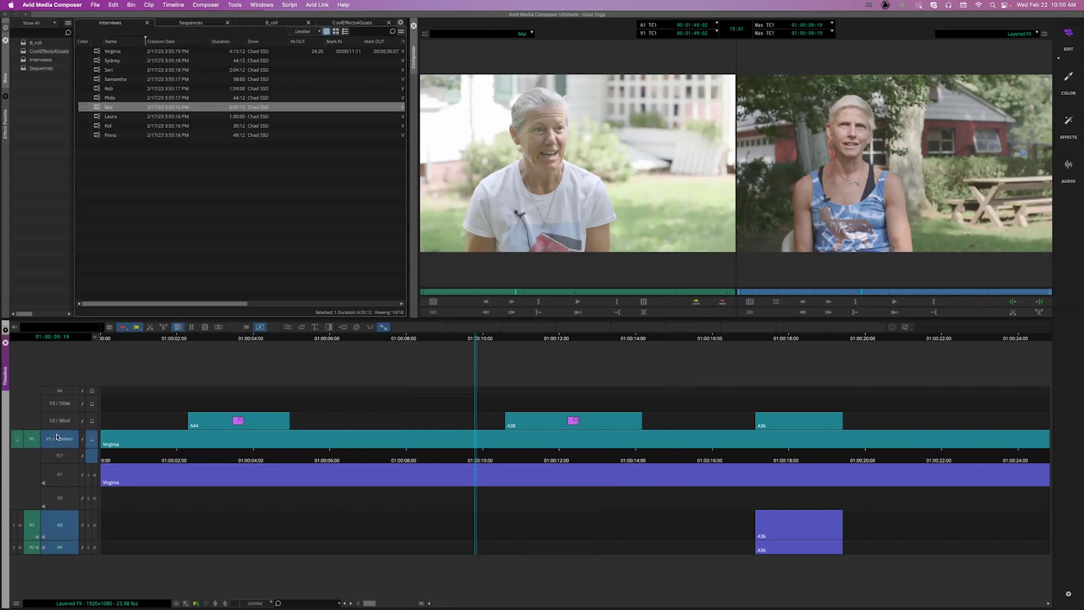
pyautogui.click(93, 392)
# Step: Turn off Auto-Monitoring in the Timeline settings and test it by patching source V1 to record V2 and back to V1
pyautogui.press('super+equal')
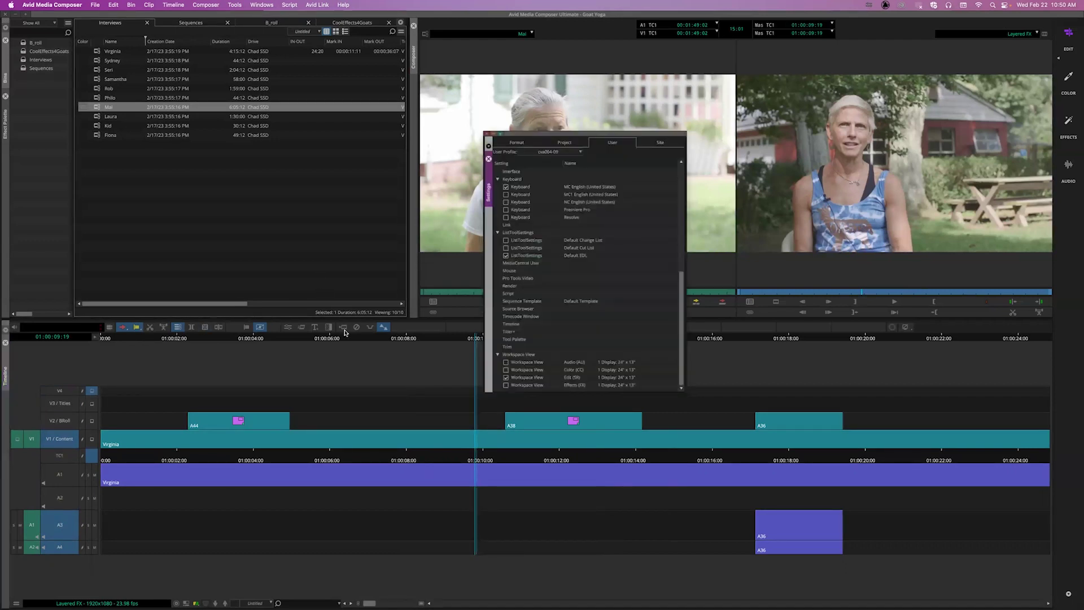
pyautogui.click(514, 325)
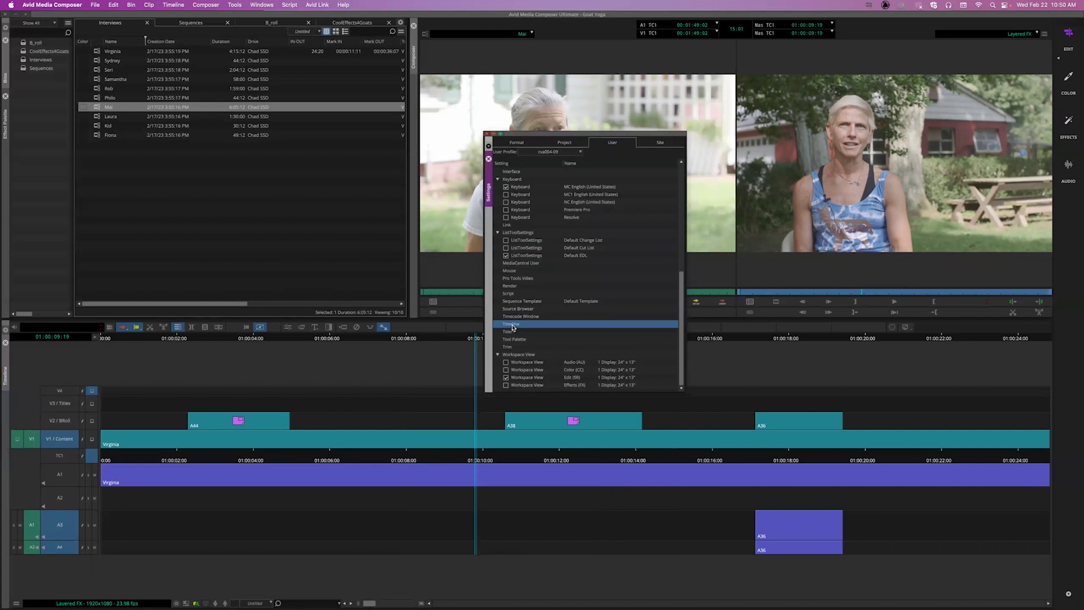
pyautogui.doubleClick(512, 325)
pyautogui.click(511, 165)
pyautogui.click(612, 407)
pyautogui.click(488, 160)
pyautogui.moveTo(31, 439); pyautogui.dragTo(56, 423)
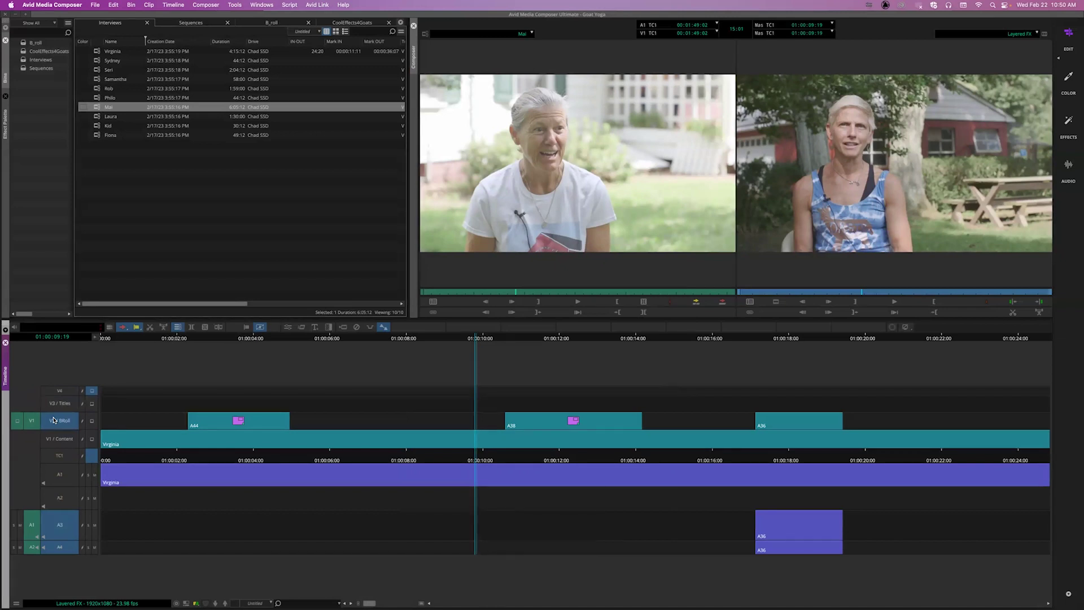
pyautogui.moveTo(31, 422); pyautogui.dragTo(48, 438)
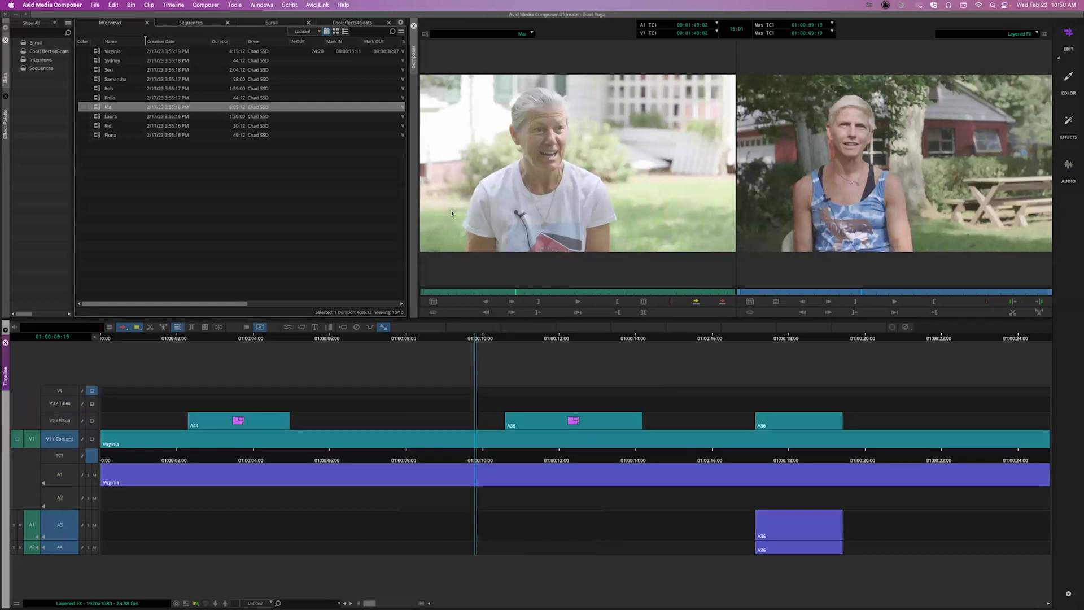
# Step: Load the A34 clip from the B_roll bin into the source monitor and mark an In point at 00:00:02:09
pyautogui.click(269, 23)
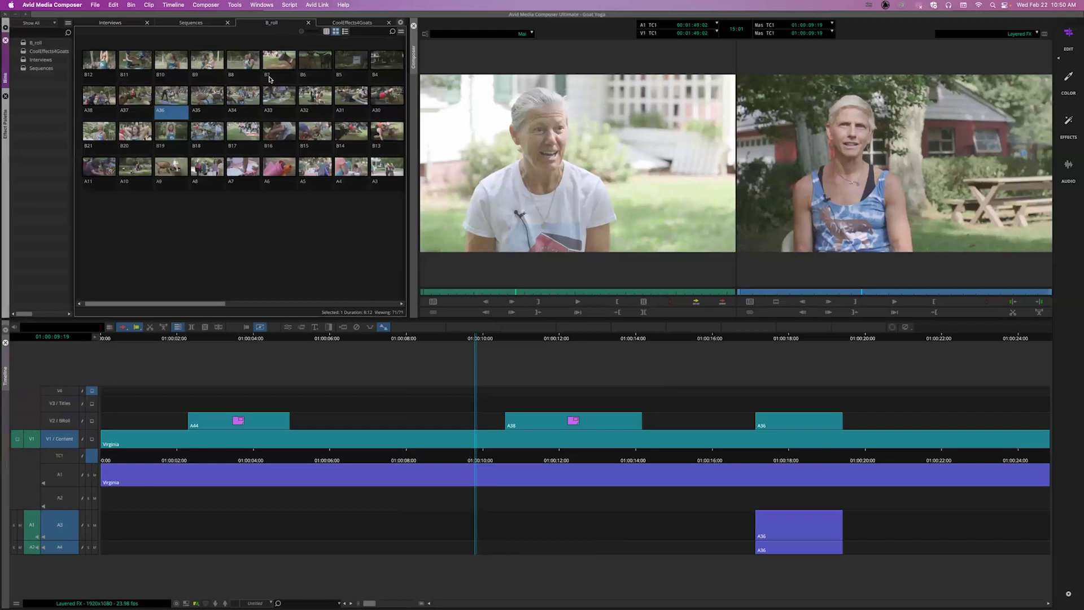
pyautogui.click(245, 97)
pyautogui.click(497, 292)
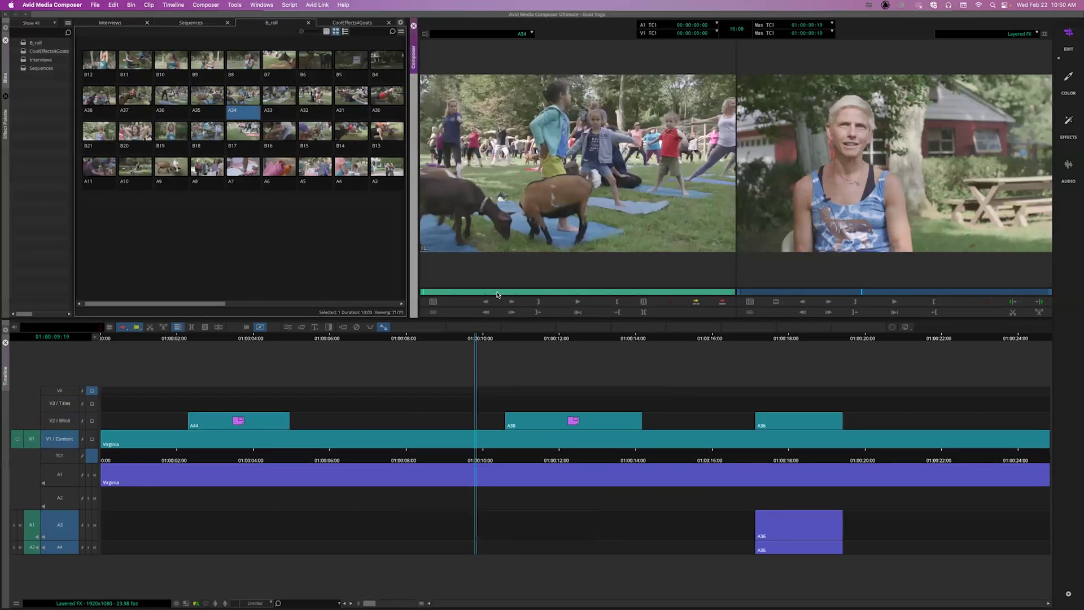
pyautogui.press('i')
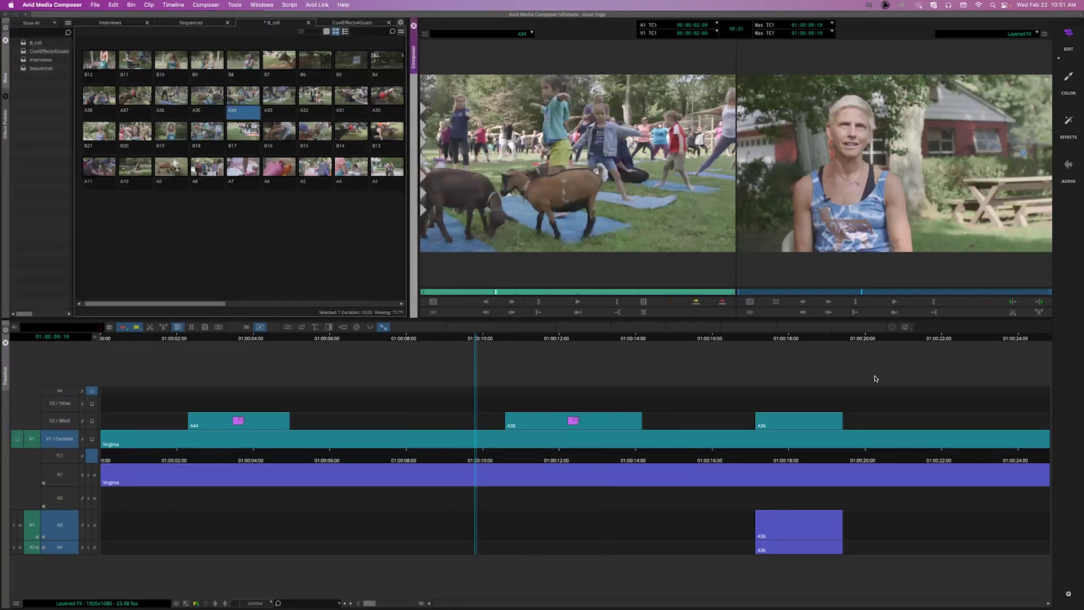
# Step: Mark an In point in the sequence after the A36 clip and an Out point at 01:00:23:06
pyautogui.click(920, 453)
pyautogui.press('o')
pyautogui.click(977, 457)
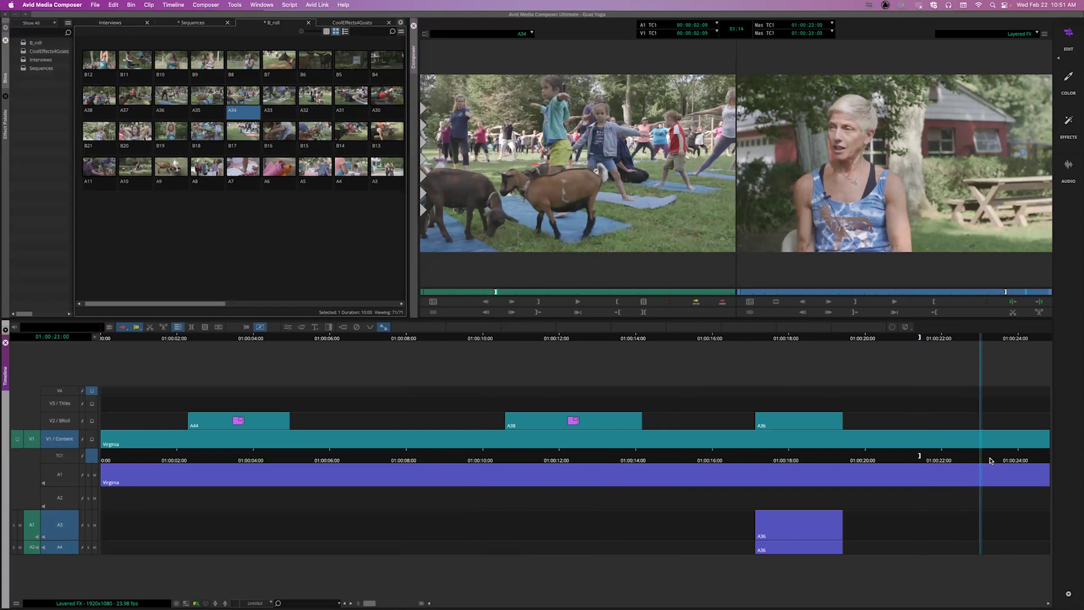
pyautogui.click(990, 457)
pyautogui.press('o')
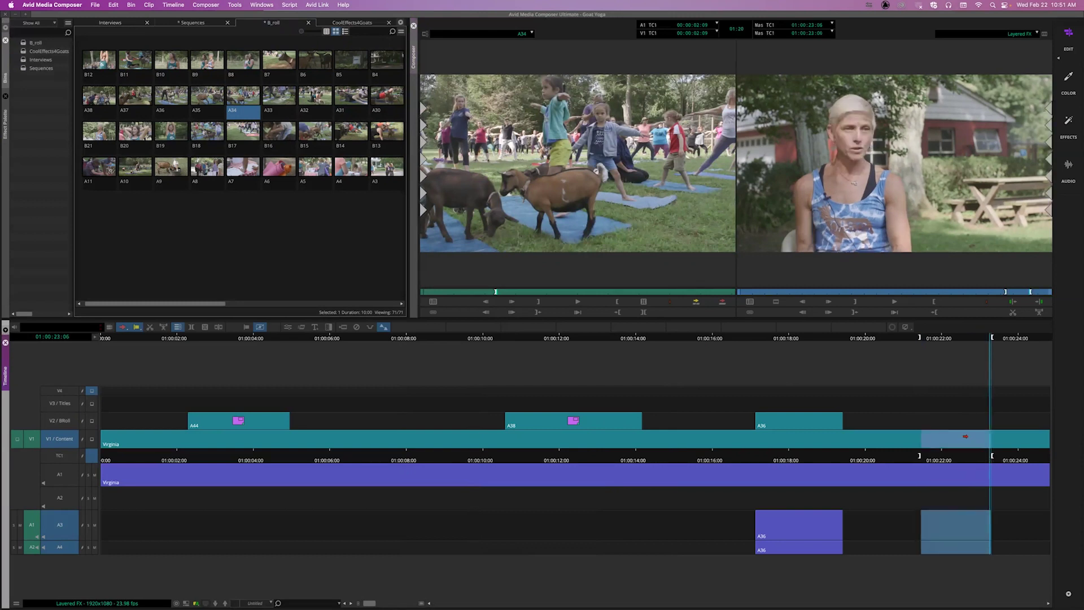
# Step: Patch source V1 to V3 Titles, A1 to A2 and A2 to A3, and overwrite the A34 clip between the sequence marks
pyautogui.moveTo(33, 440); pyautogui.dragTo(56, 403)
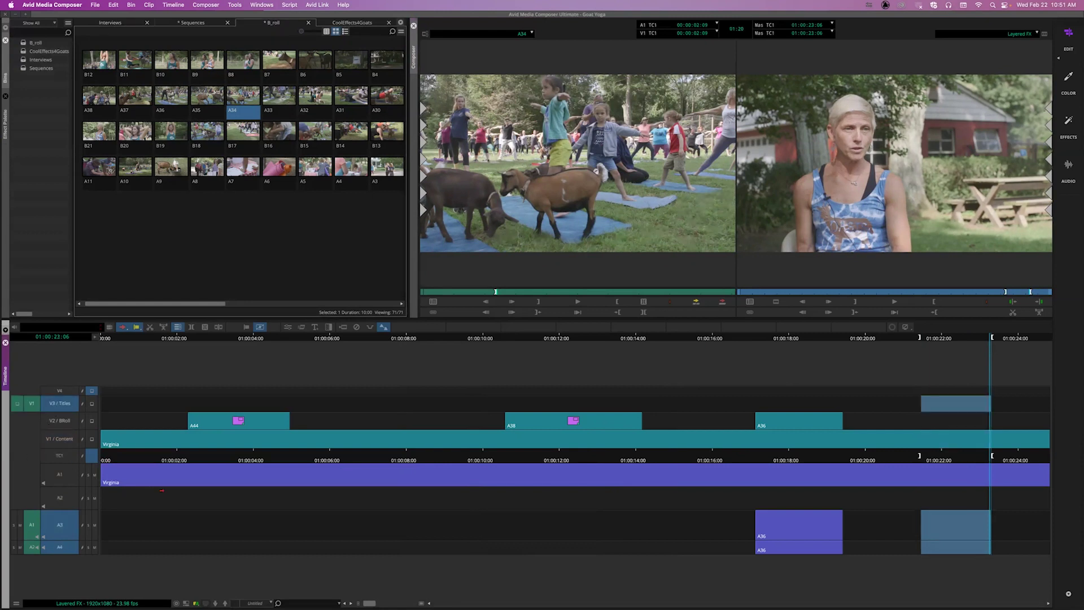
pyautogui.moveTo(37, 525); pyautogui.dragTo(33, 499)
pyautogui.moveTo(33, 546); pyautogui.dragTo(34, 525)
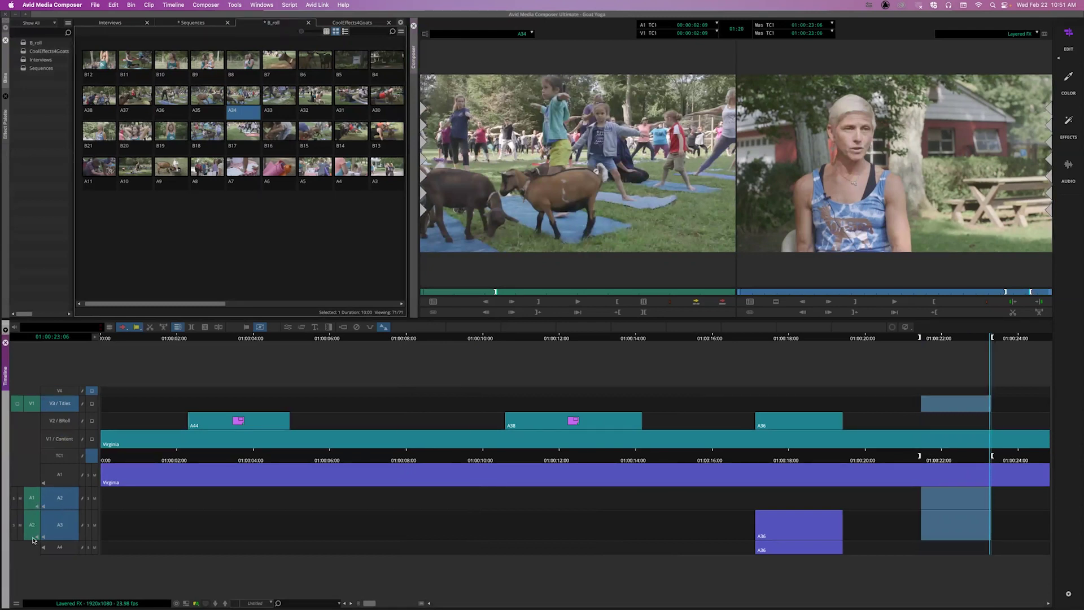
pyautogui.click(722, 301)
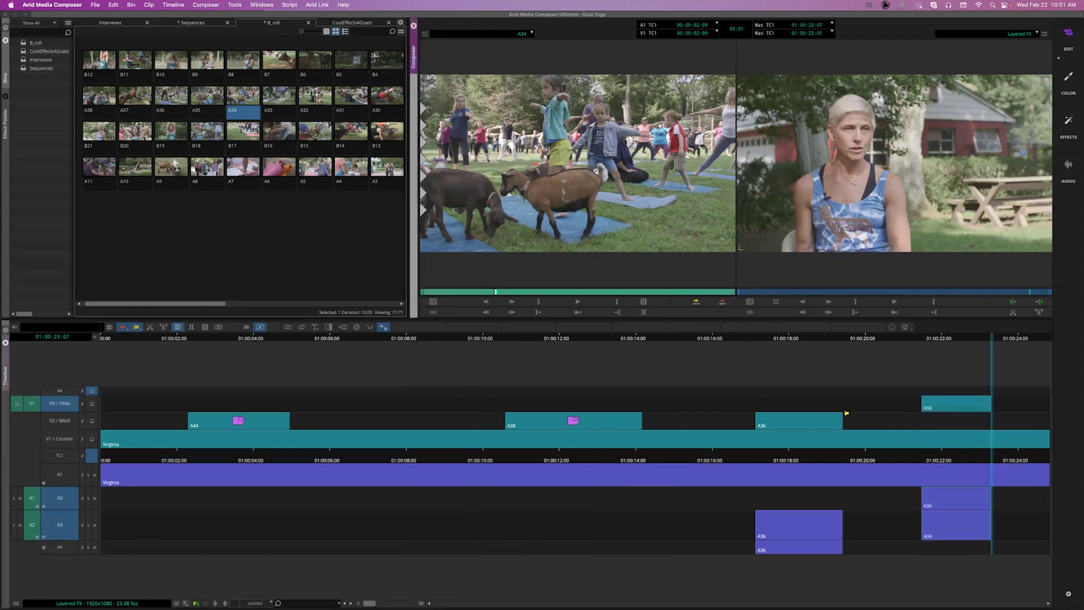
# Step: Mark the A34 segment on V3 Titles, A2 and A3 and lift it out of the sequence
pyautogui.press('Left')
pyautogui.press('t')
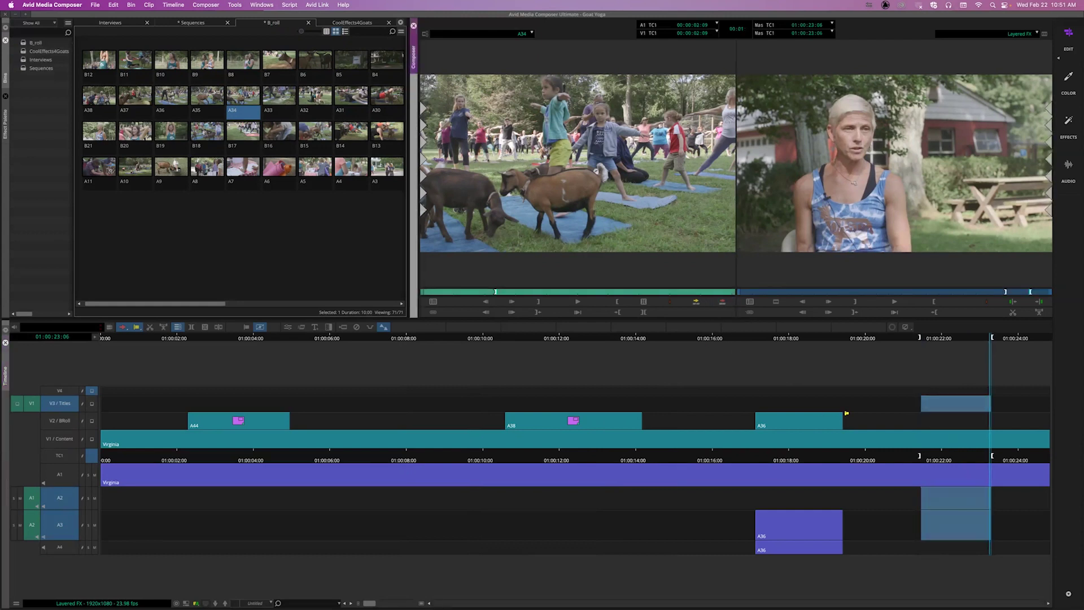
pyautogui.moveTo(548, 460); pyautogui.dragTo(502, 462)
pyautogui.press('z')
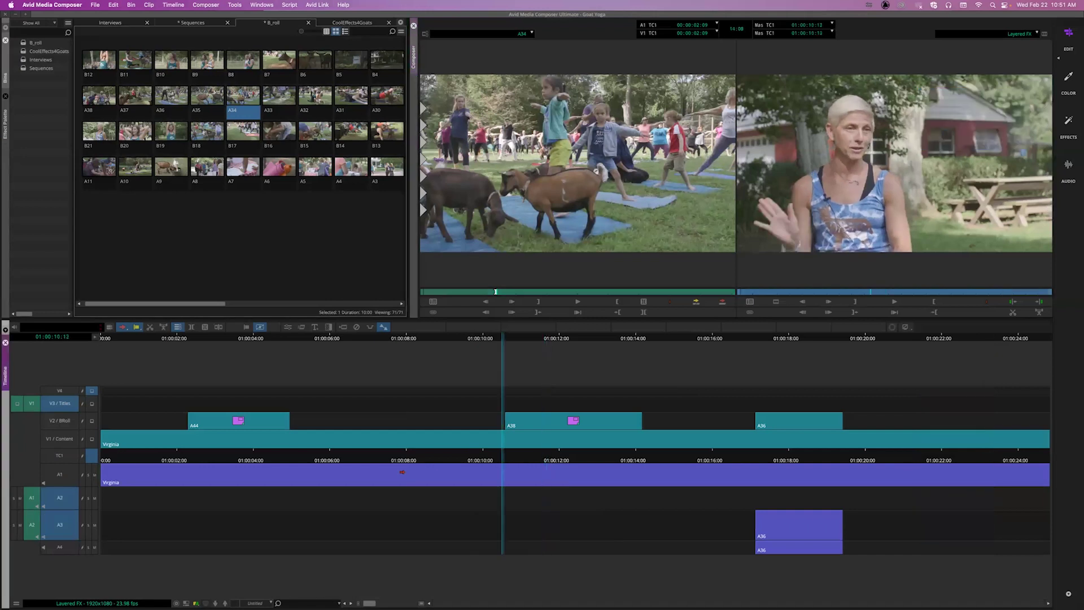
# Step: Mark a range after the A36 clip with its Out point at 01:00:22:16 and overwrite it with A34 on V3 Titles, A2 and A3
pyautogui.moveTo(129, 456); pyautogui.dragTo(269, 459)
pyautogui.click(394, 489)
pyautogui.moveTo(877, 463); pyautogui.dragTo(894, 465)
pyautogui.press('i')
pyautogui.press('l')
pyautogui.press('l')
pyautogui.press('k')
pyautogui.press('o')
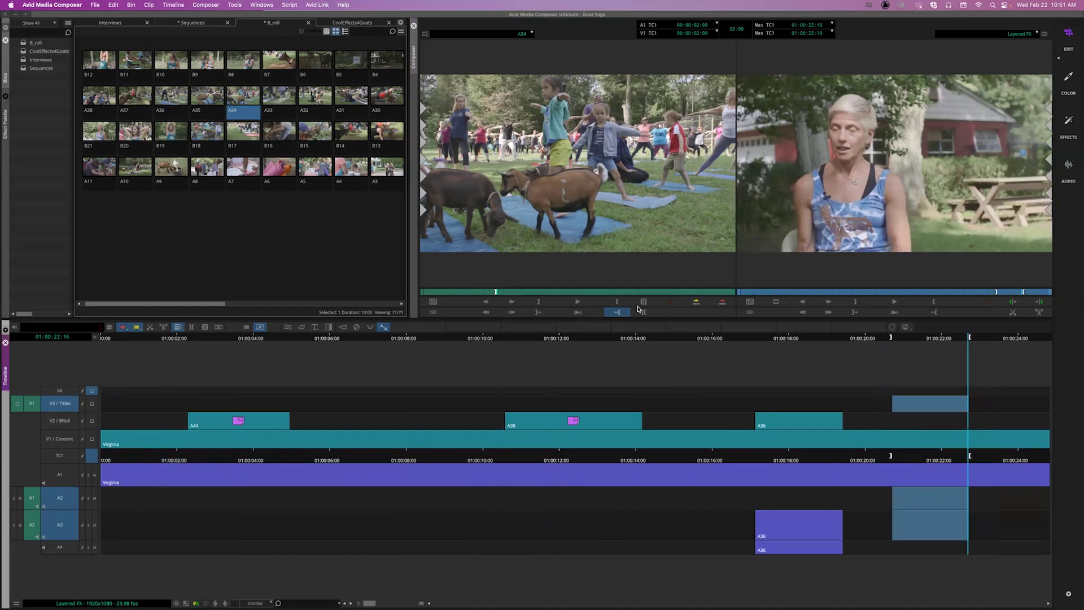
pyautogui.click(721, 301)
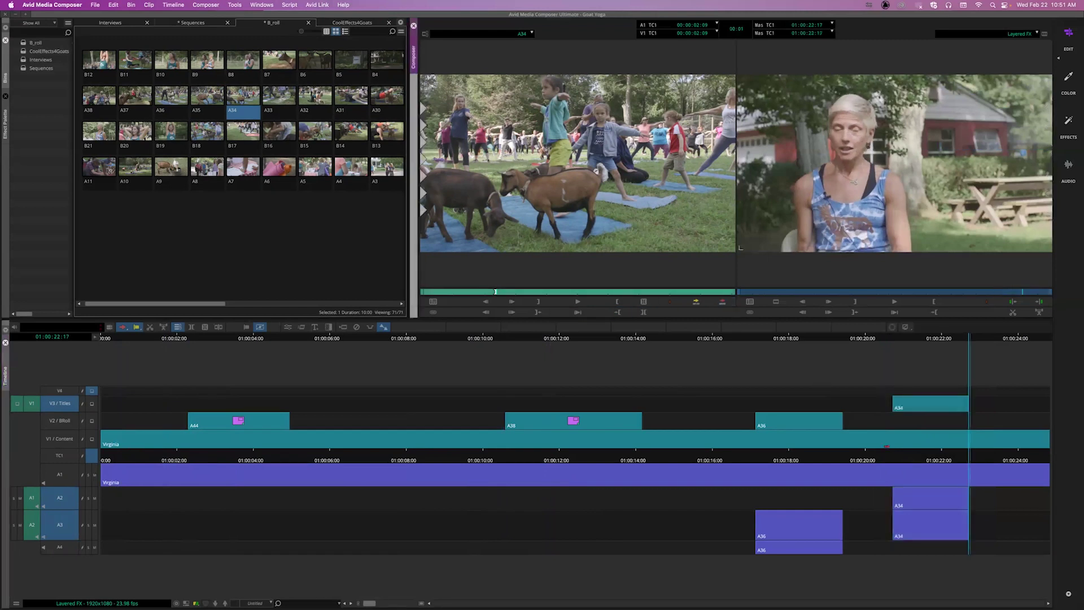
# Step: Scrub over the A34 and A36 clips, solo the V3 Titles video monitor, and check the picture near the sequence start
pyautogui.moveTo(894, 457); pyautogui.dragTo(915, 461)
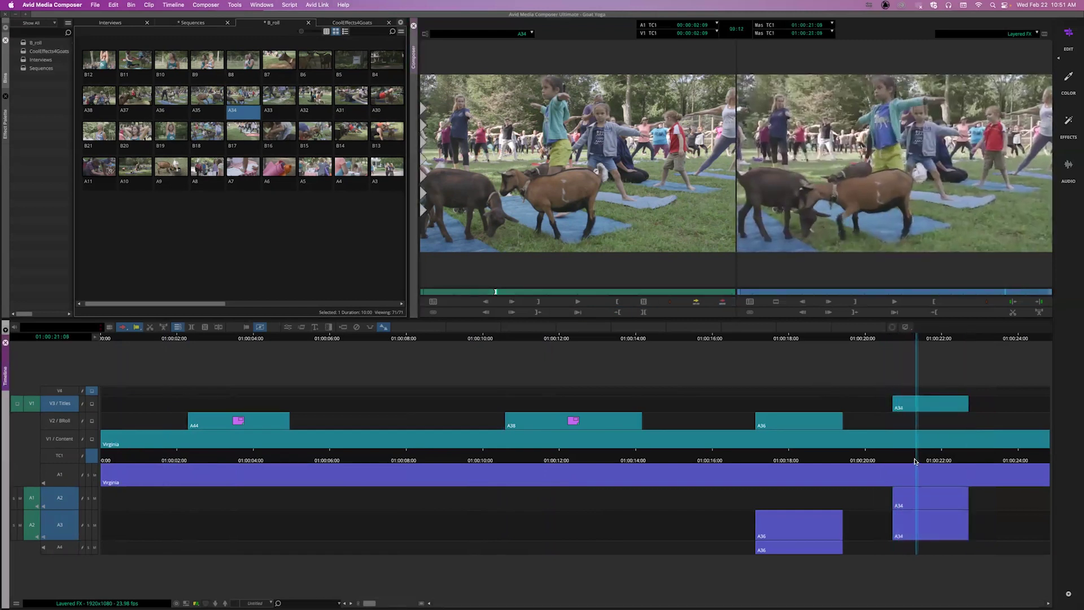
pyautogui.moveTo(839, 460); pyautogui.dragTo(718, 460)
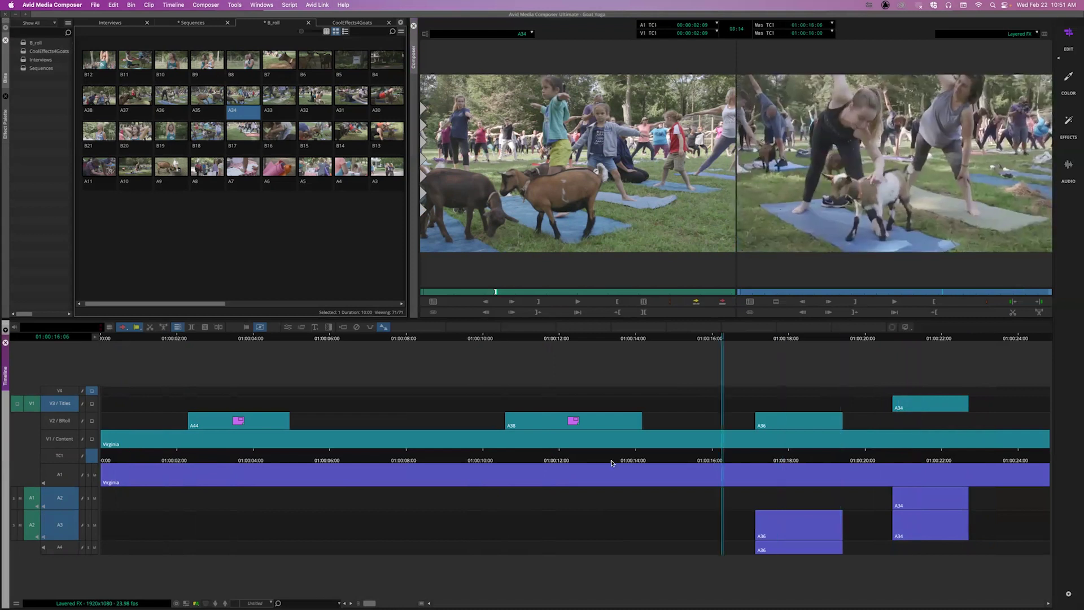
pyautogui.click(93, 405)
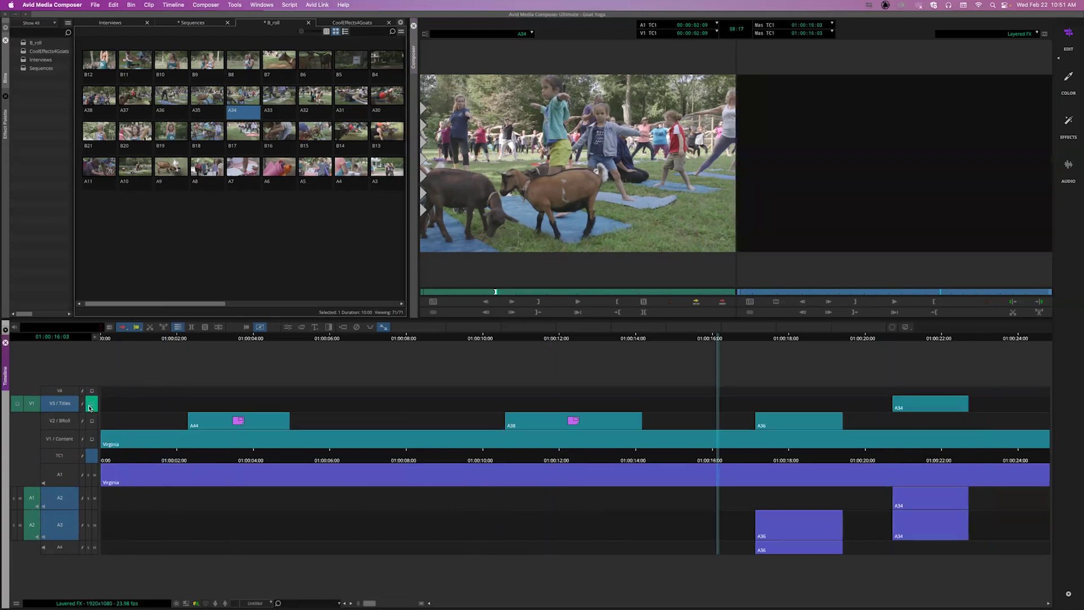
pyautogui.click(137, 457)
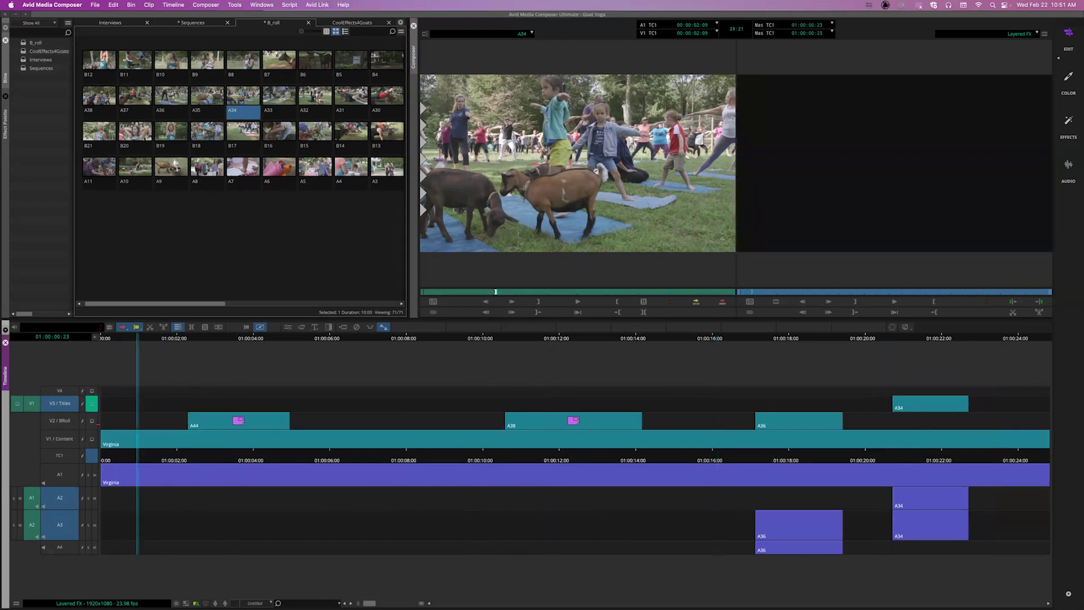
pyautogui.click(91, 420)
pyautogui.click(93, 404)
pyautogui.moveTo(213, 457); pyautogui.dragTo(164, 477)
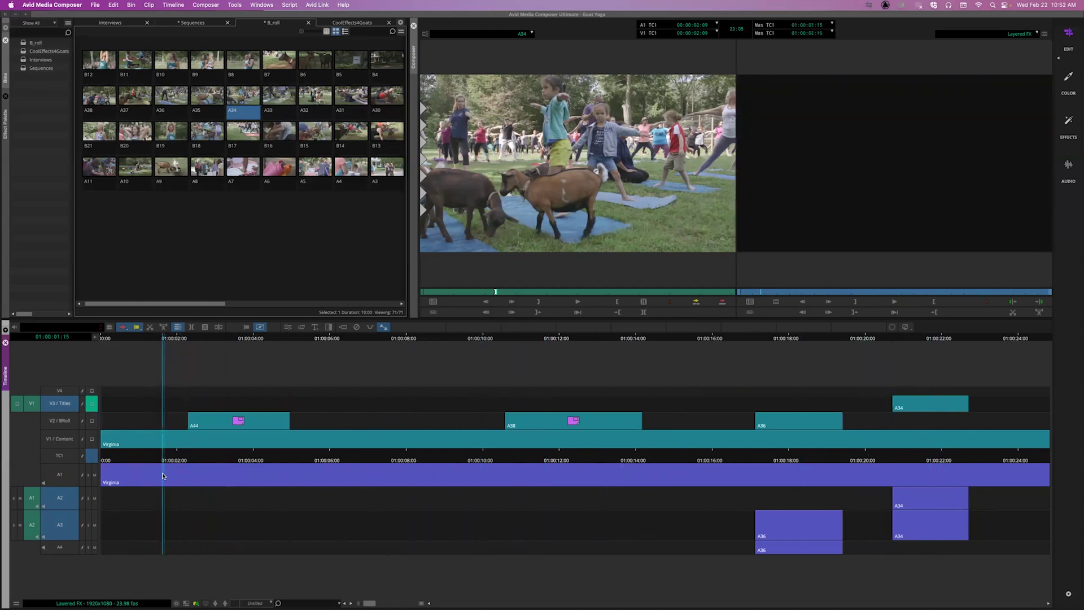
# Step: Move the A36 video segment from V2 BRoll to V4, and solo the V4 video monitor to check the picture
pyautogui.click(790, 416)
pyautogui.moveTo(789, 408); pyautogui.dragTo(782, 456)
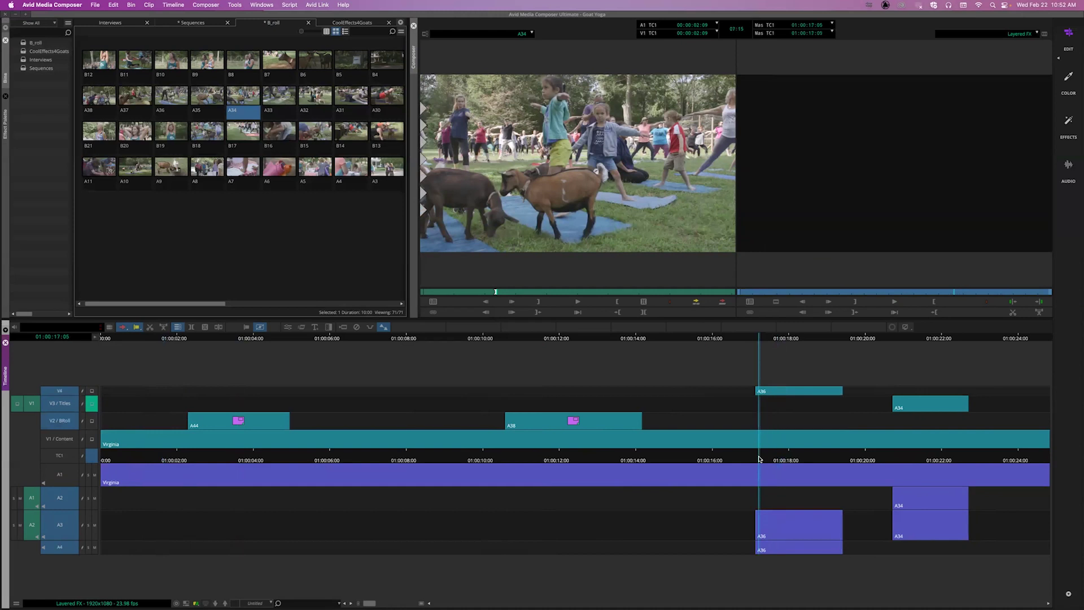
pyautogui.click(93, 391)
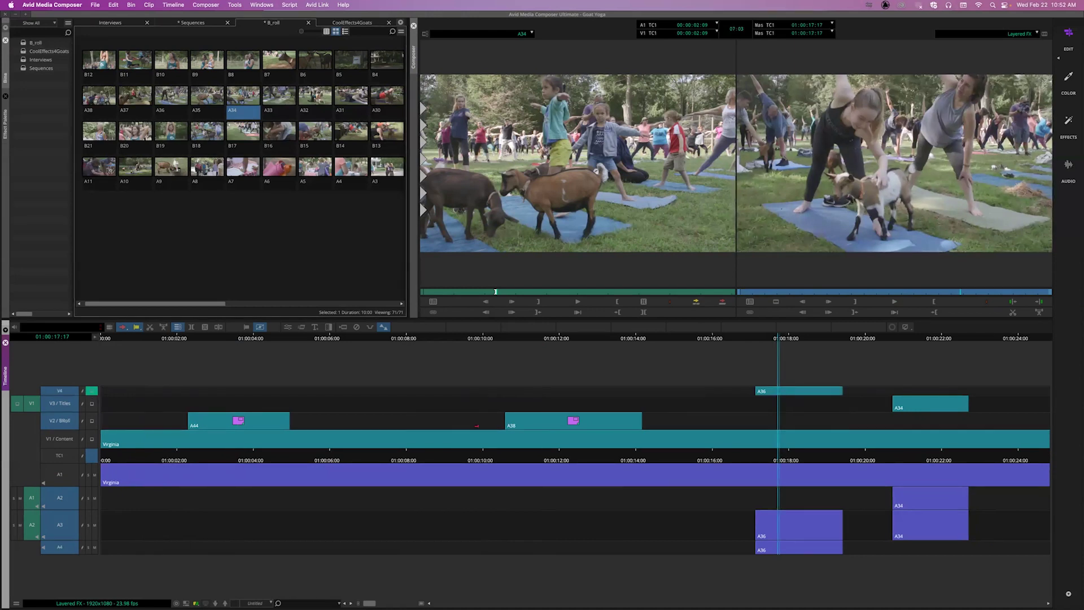
pyautogui.moveTo(757, 454); pyautogui.dragTo(419, 454)
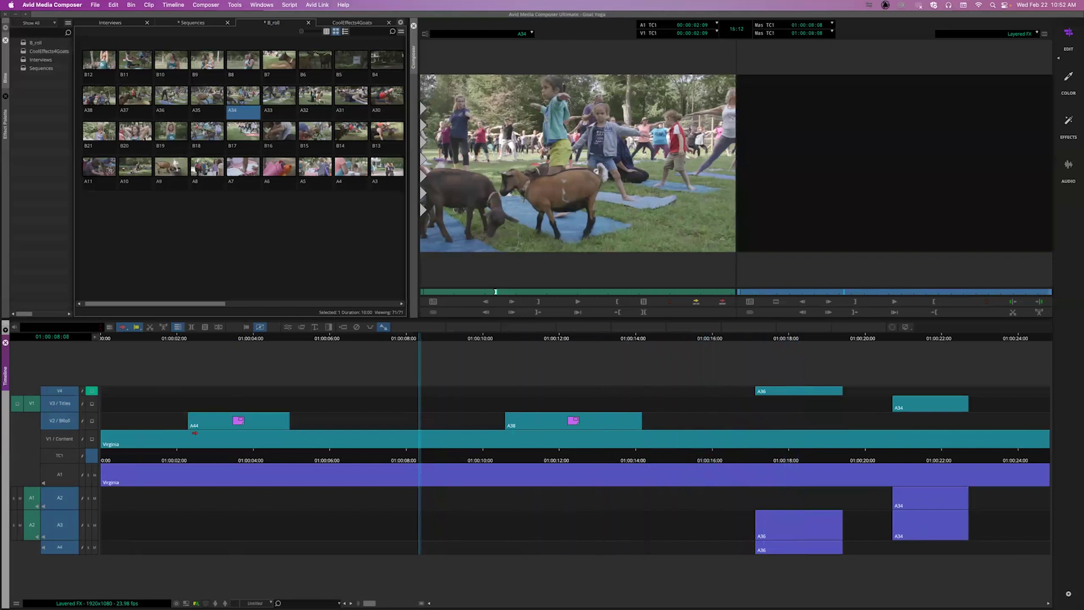
# Step: Turn off the V4 video solo and scrub over the A38 and A44 picture-in-picture clips
pyautogui.click(92, 390)
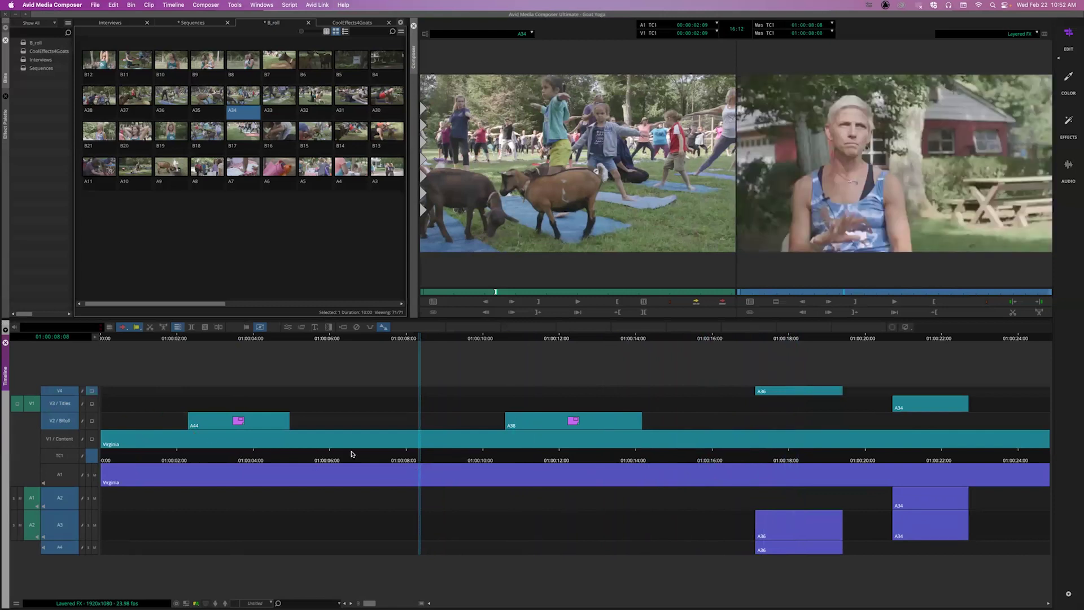
pyautogui.moveTo(400, 460); pyautogui.dragTo(573, 452)
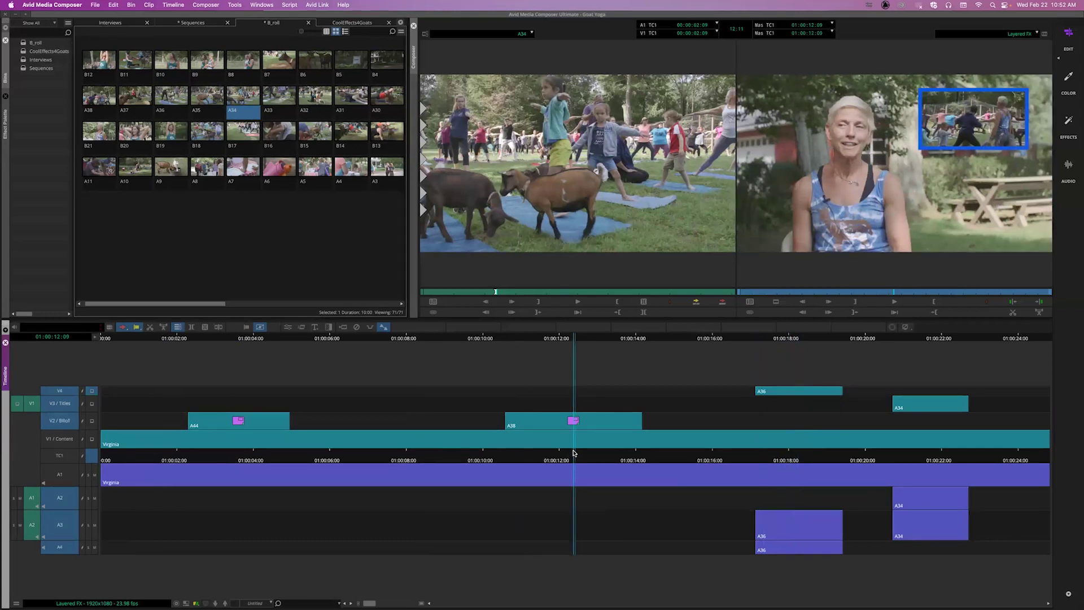
pyautogui.moveTo(552, 455); pyautogui.dragTo(254, 472)
# Step: Enlarge the clip thumbnails in the B_roll bin, reduce them again, and enlarge them slightly
pyautogui.click(285, 238)
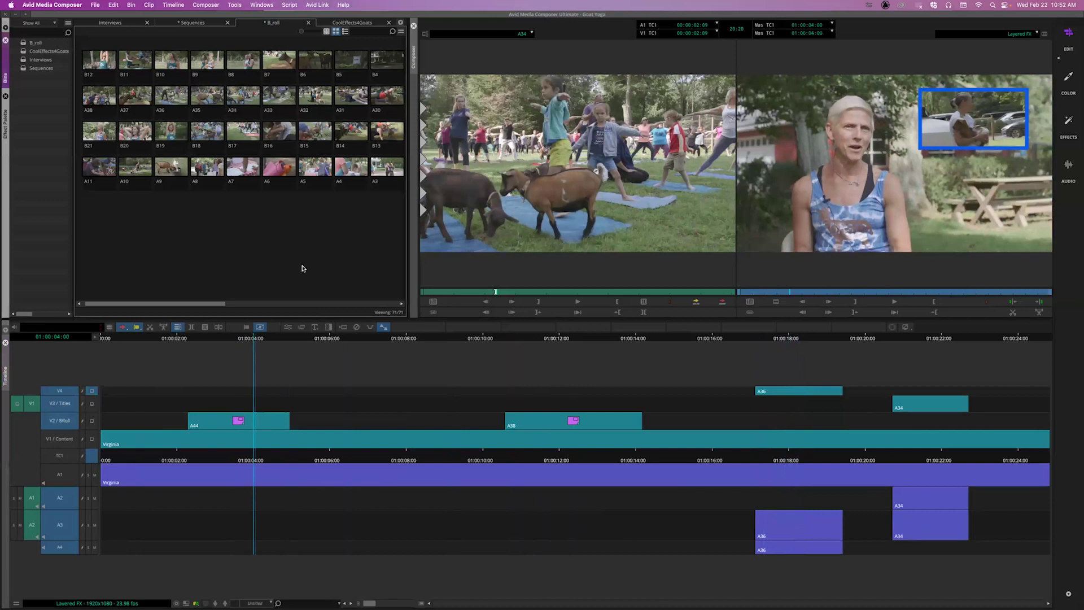
pyautogui.press('super+l')
pyautogui.press('super+l')
pyautogui.press('super+l')
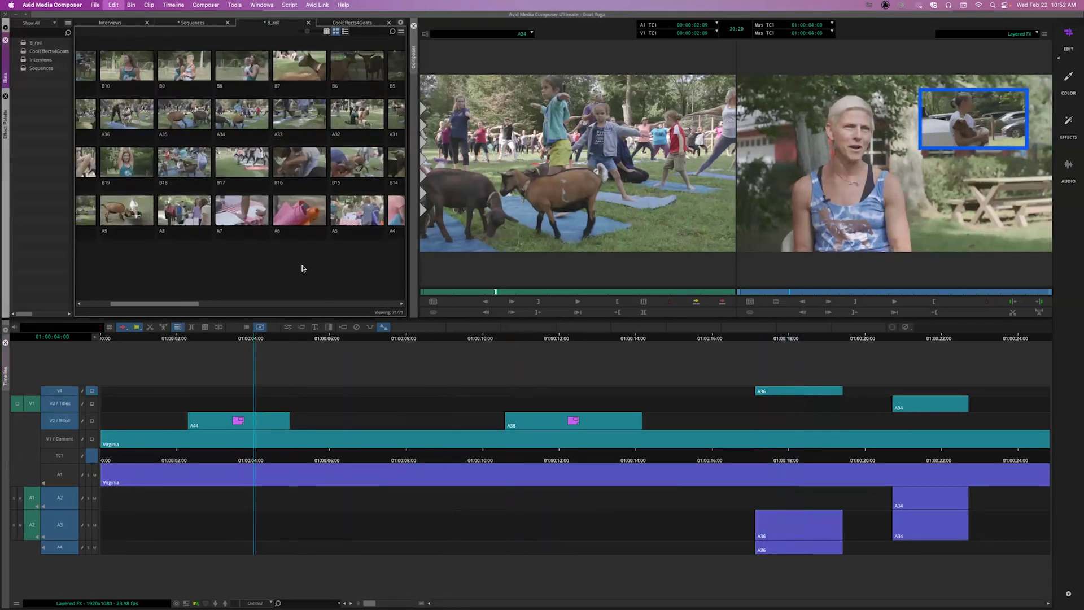
pyautogui.press('super+l')
pyautogui.press('super+l')
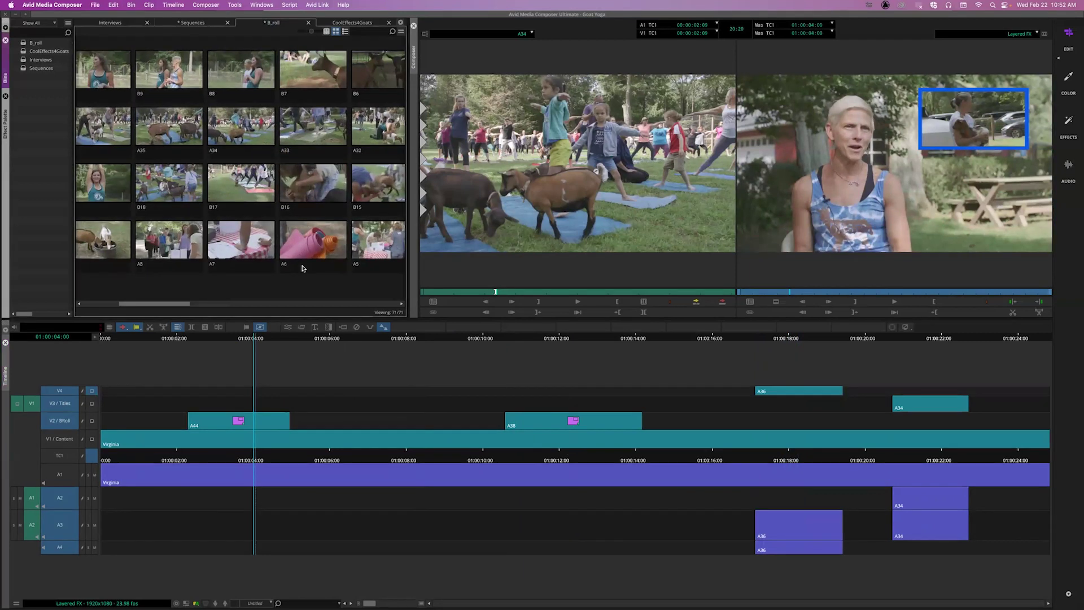
pyautogui.press('super+k')
pyautogui.press('super+k')
pyautogui.press('super+k')
pyautogui.press('super+k')
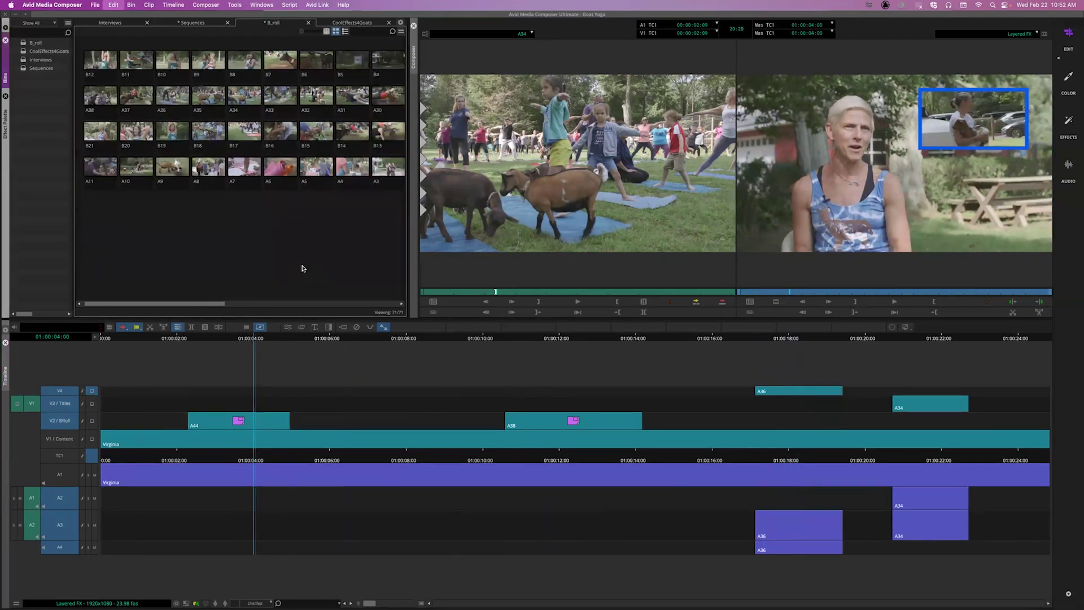
pyautogui.press('super+l')
pyautogui.press('super+l')
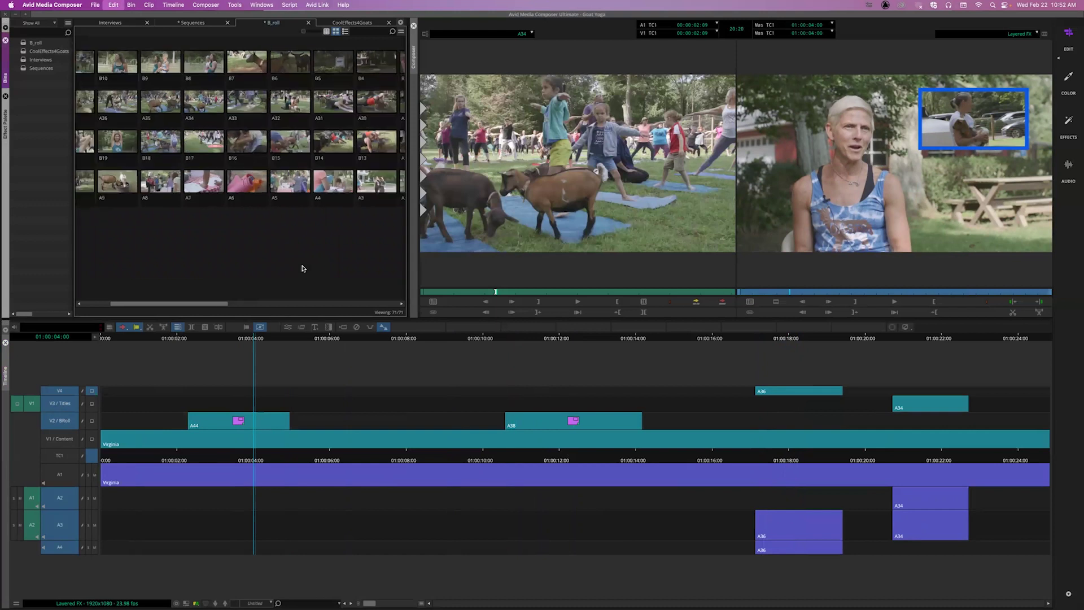
pyautogui.press('super+0')
# Step: Step the sequence back two frames and repeatedly enlarge and reduce the height of the selected timeline tracks
pyautogui.press('Left')
pyautogui.press('Left')
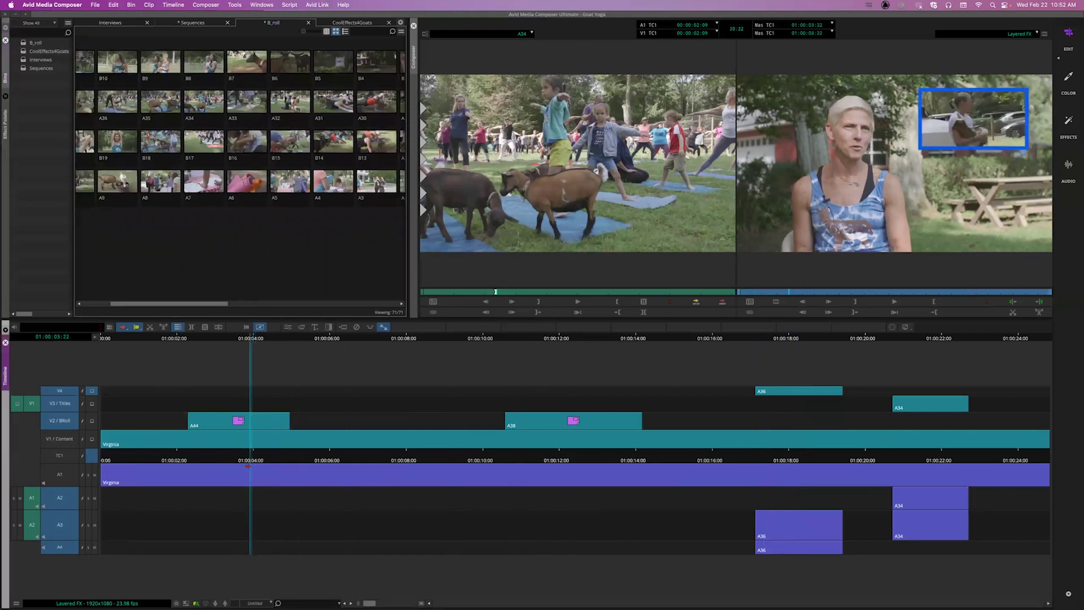
pyautogui.press('super+l')
pyautogui.press('super+l')
pyautogui.press('super+l')
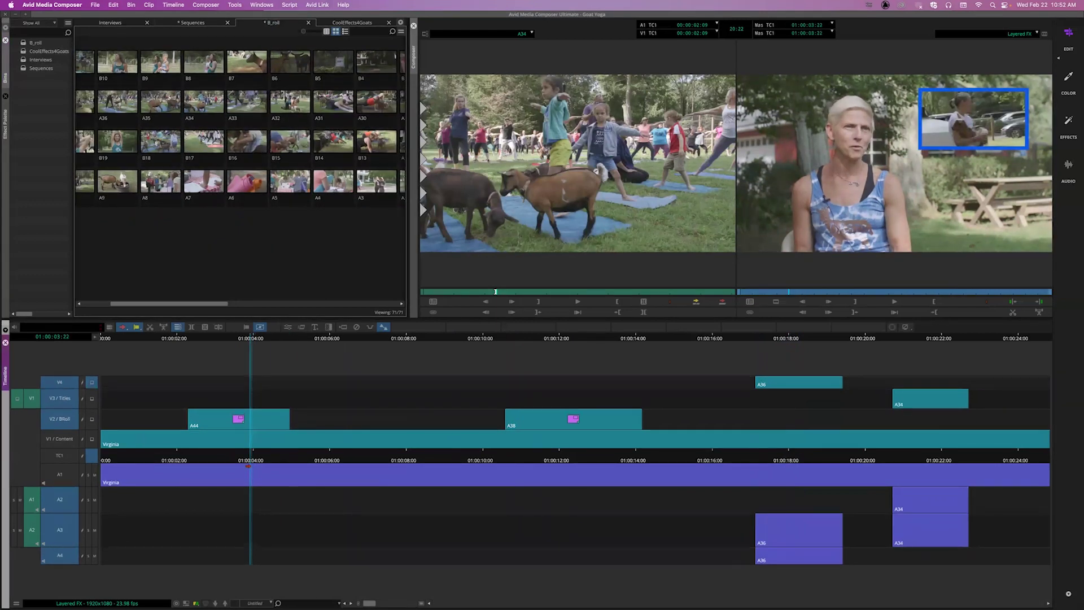
pyautogui.press('super+k')
pyautogui.press('super+k')
pyautogui.press('super+k')
pyautogui.press('super+k')
pyautogui.press('super+k')
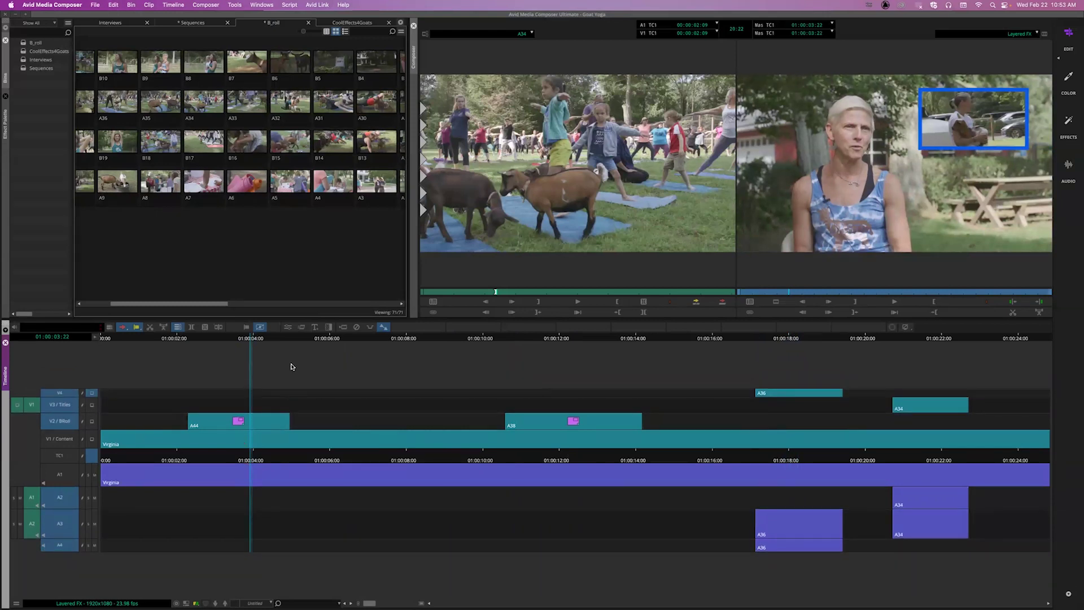
pyautogui.press('super+l')
pyautogui.press('super+l')
pyautogui.press('super+l')
pyautogui.press('super+l')
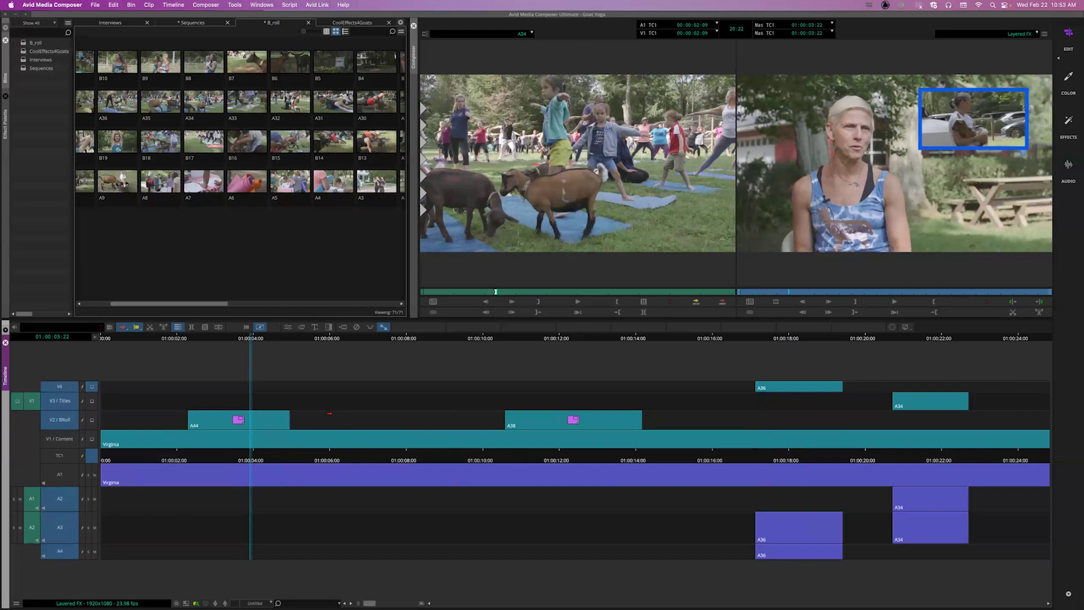
# Step: Reduce the clip thumbnails in the B_roll bin to a smaller size
pyautogui.click(258, 261)
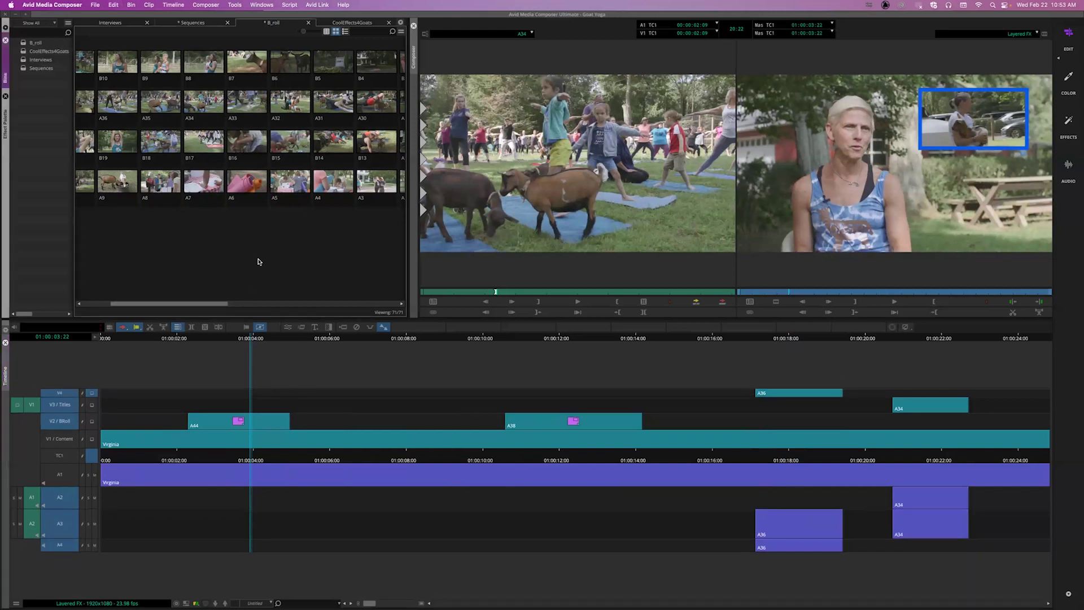
pyautogui.press('super+l')
pyautogui.press('super+k')
pyautogui.press('super+k')
pyautogui.press('super+k')
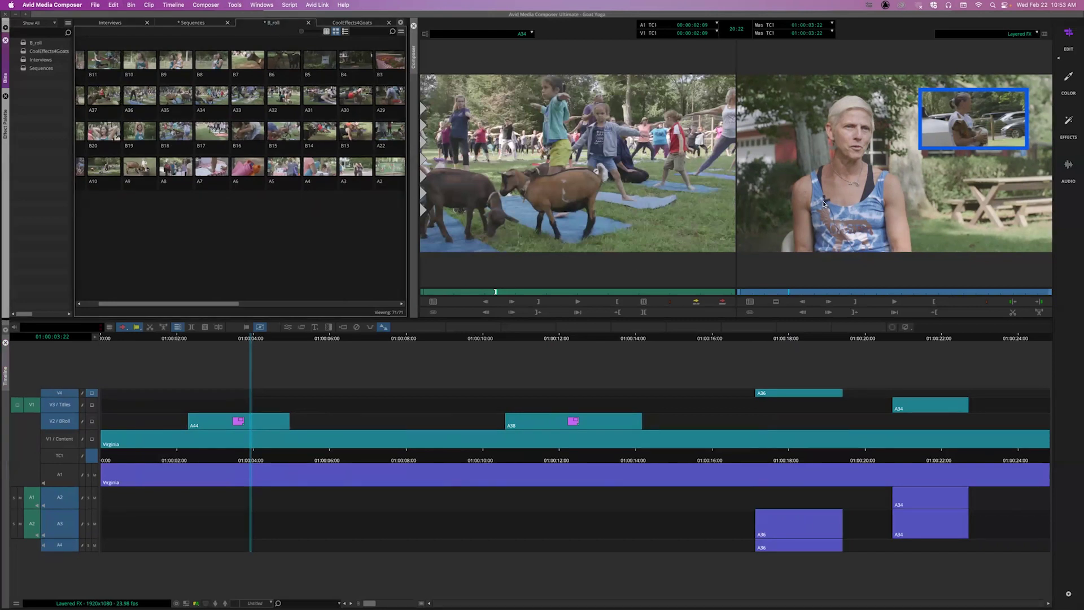
# Step: Zoom the record monitor's picture in two levels and zoom it back out to the full frame
pyautogui.click(801, 193)
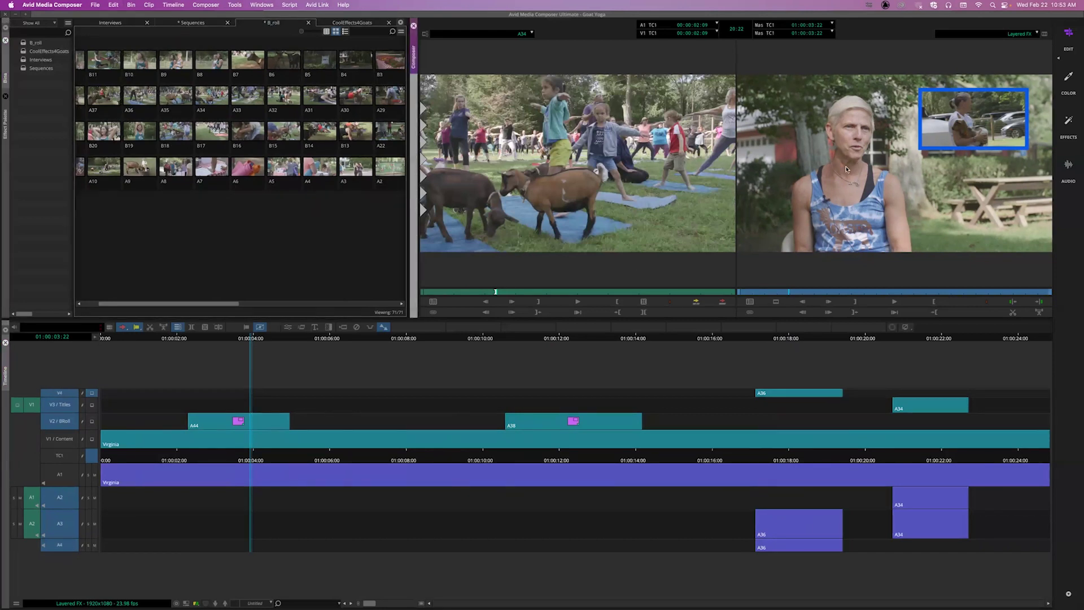
pyautogui.press('super+shift+l')
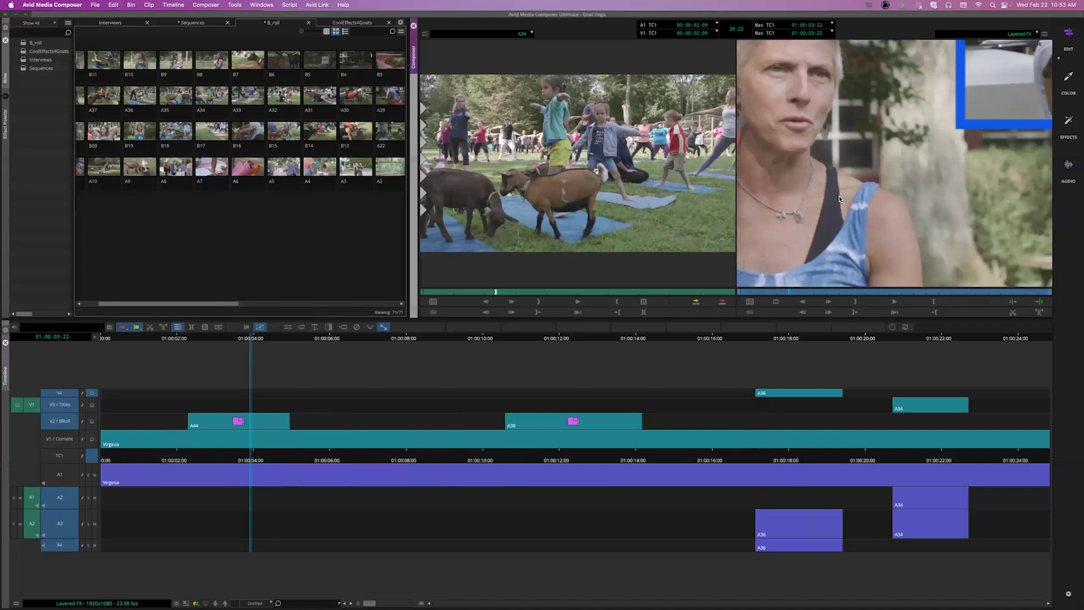
pyautogui.press('super+shift+l')
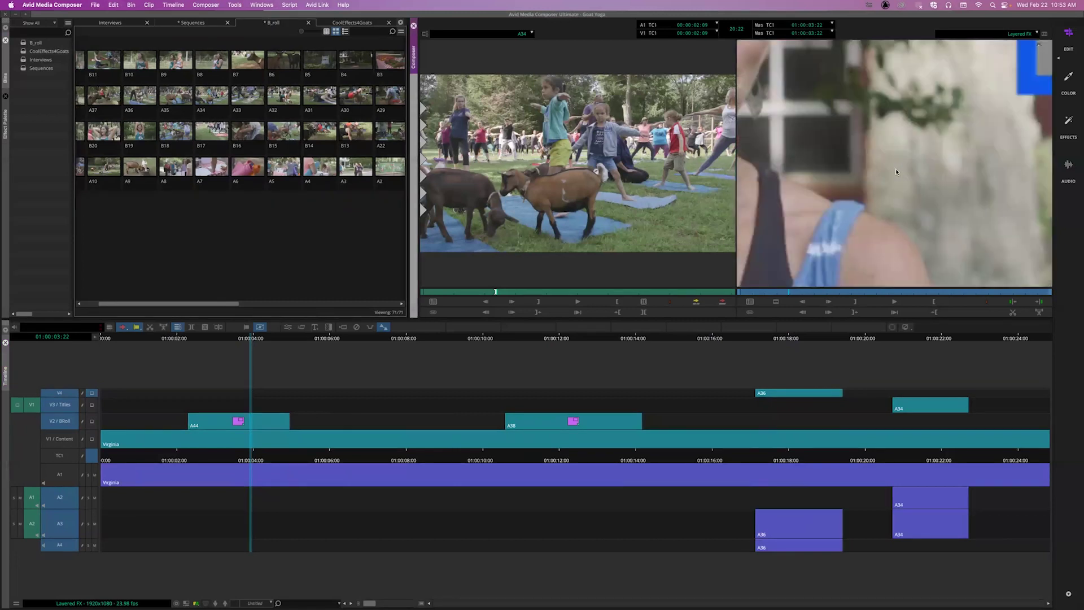
pyautogui.press('super+shift+k')
pyautogui.press('super+shift+k')
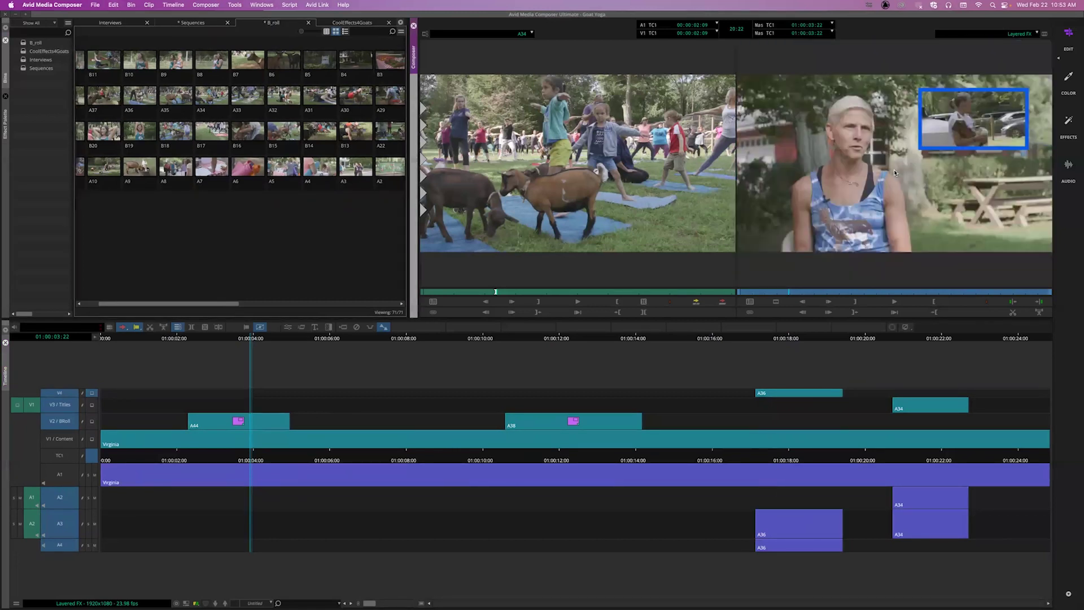
# Step: Zoom the record monitor's picture in three levels, shrink it below full size, and reset it to fit
pyautogui.press('super+shift+l')
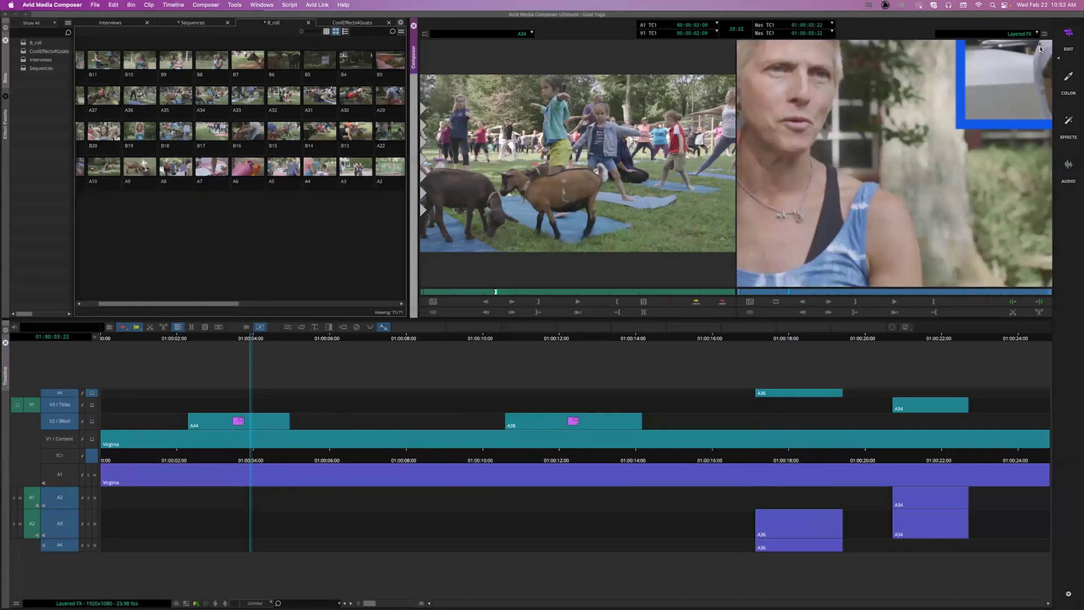
pyautogui.press('super+shift+l')
pyautogui.press('super+shift+l')
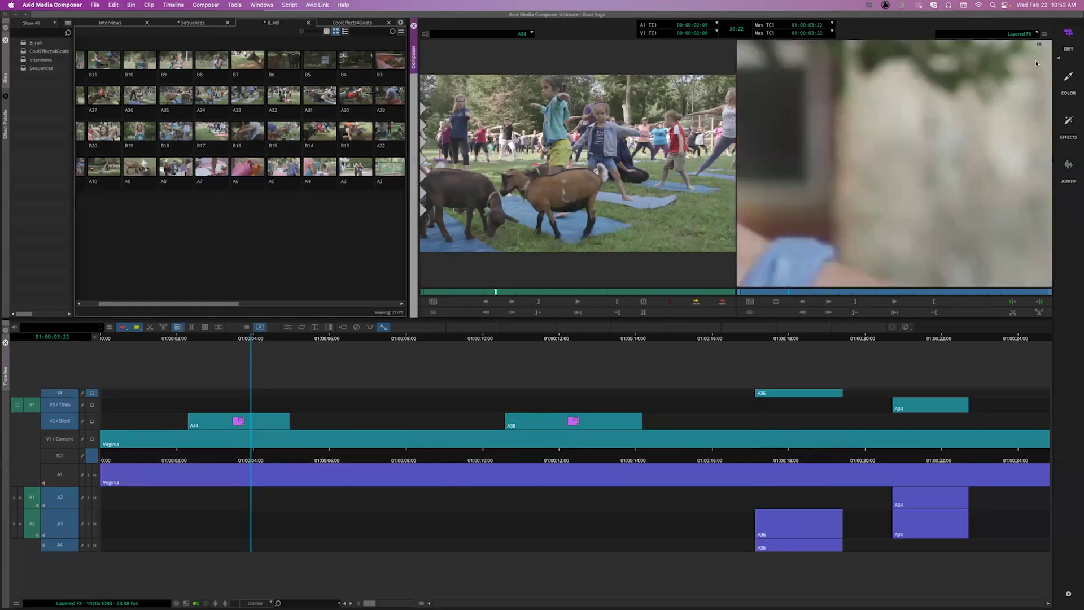
pyautogui.press('super+shift+k')
pyautogui.press('super+shift+k')
pyautogui.press('super+shift+k')
pyautogui.press('super+shift+k')
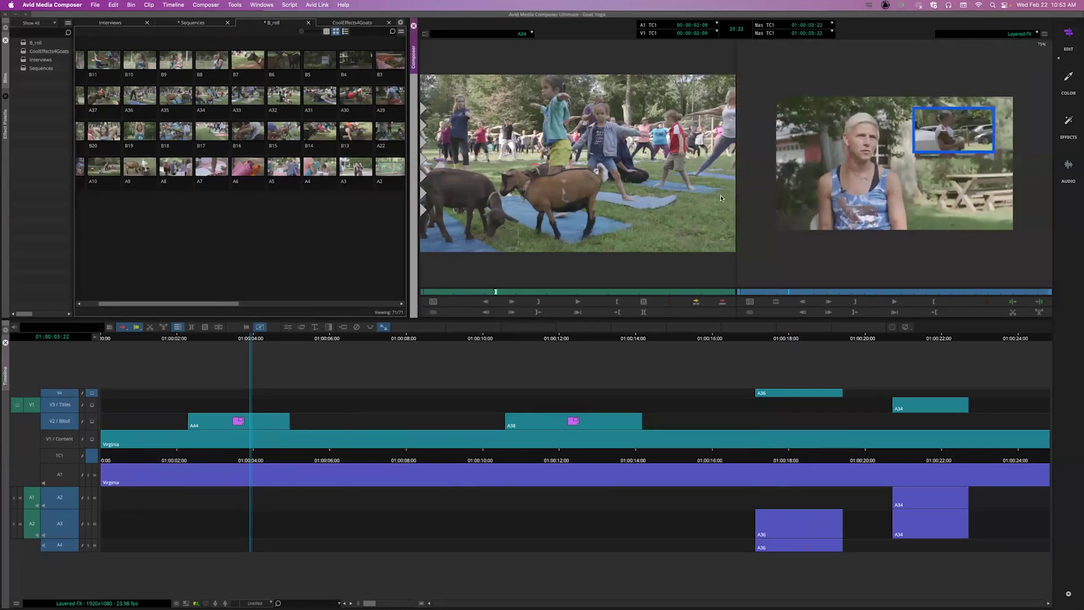
pyautogui.press('super+shift+j')
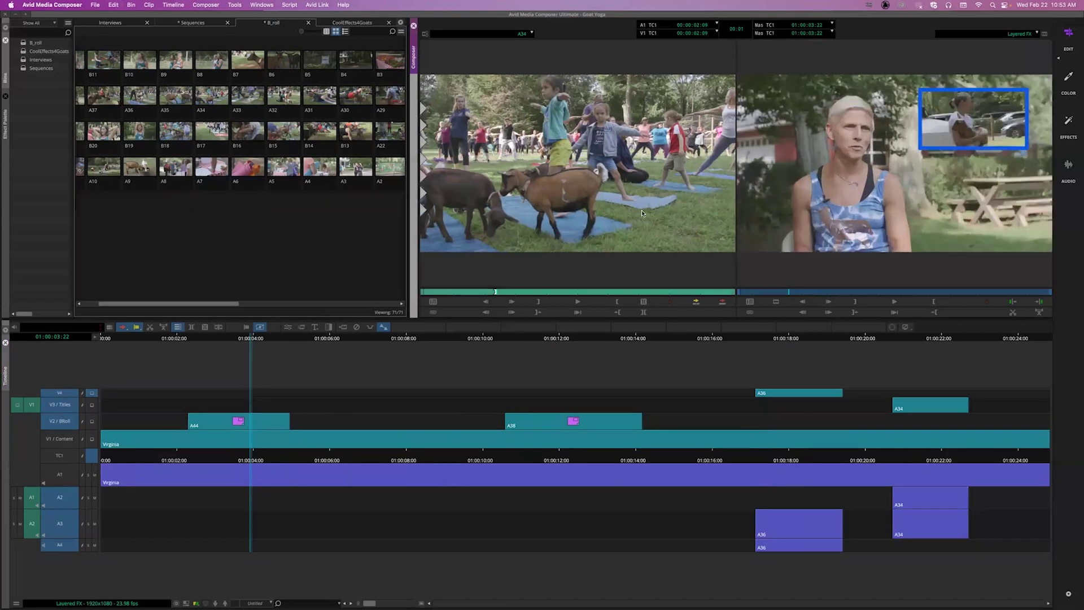
# Step: Zoom the source monitor's picture in and out, reset it to fit, and play the A34 clip to 00:00:03:08
pyautogui.press('super+shift+l')
pyautogui.press('super+shift+l')
pyautogui.press('super+shift+k')
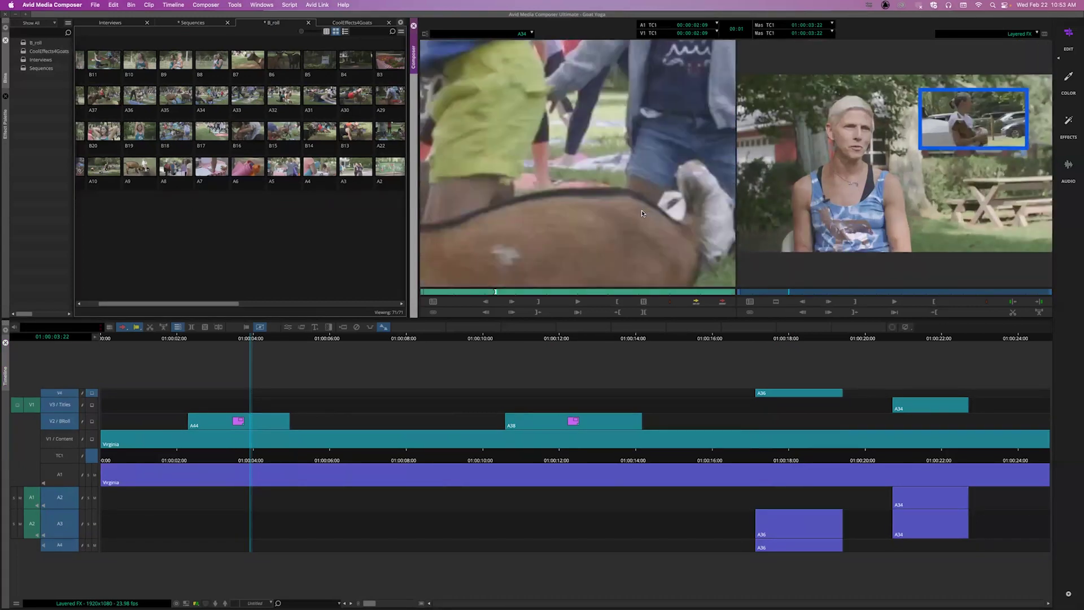
pyautogui.press('super+shift+k')
pyautogui.press('super+shift+k')
pyautogui.press('super+shift+j')
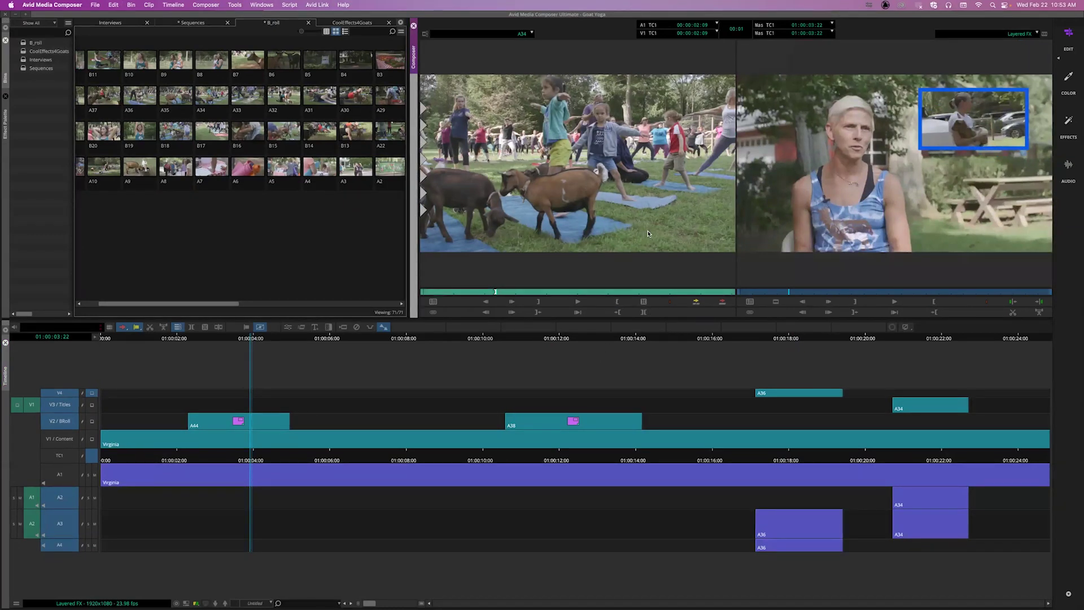
pyautogui.press('space')
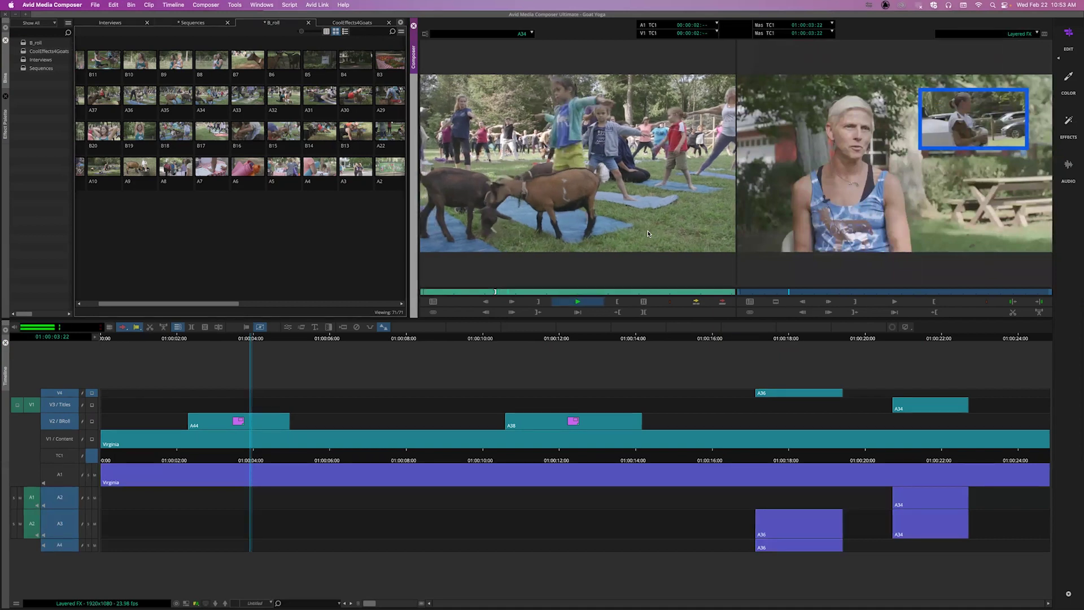
pyautogui.press('space')
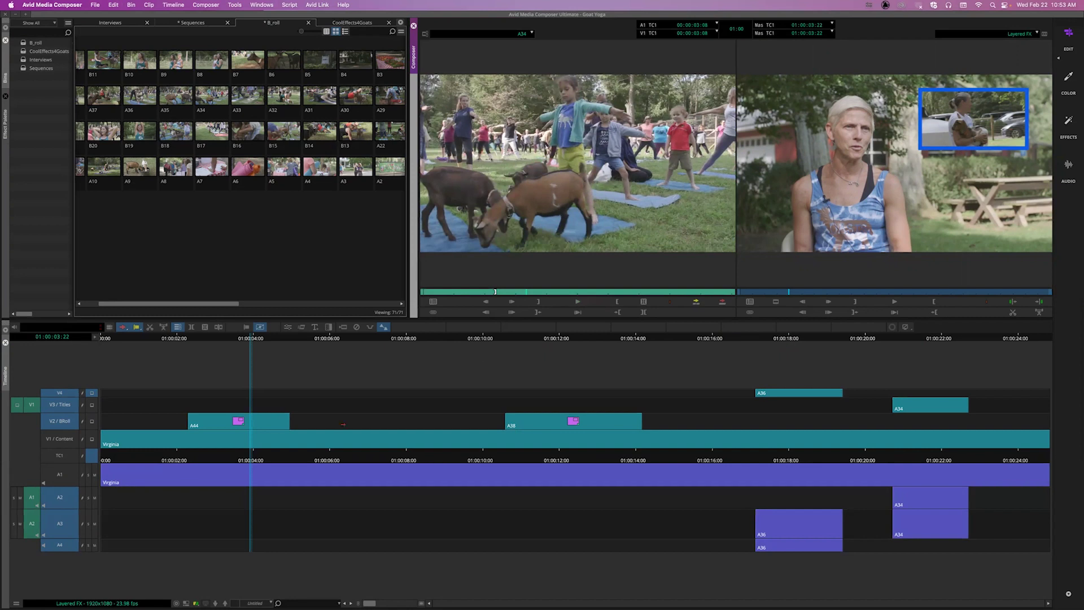
# Step: Park the sequence playhead at 01:00:01:20 and set V4 as the monitored video track
pyautogui.click(171, 457)
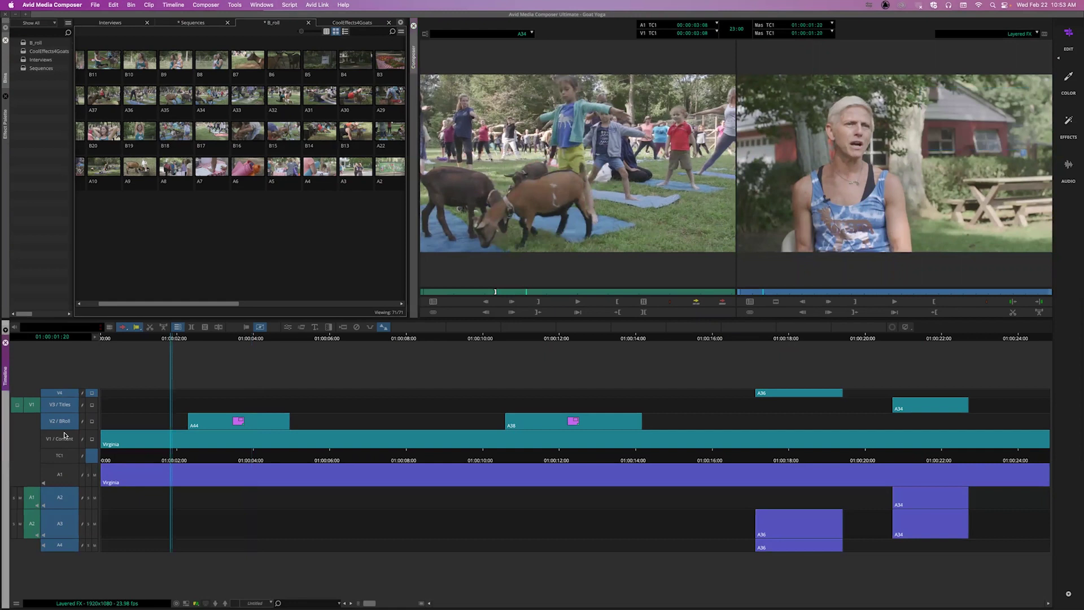
pyautogui.click(92, 392)
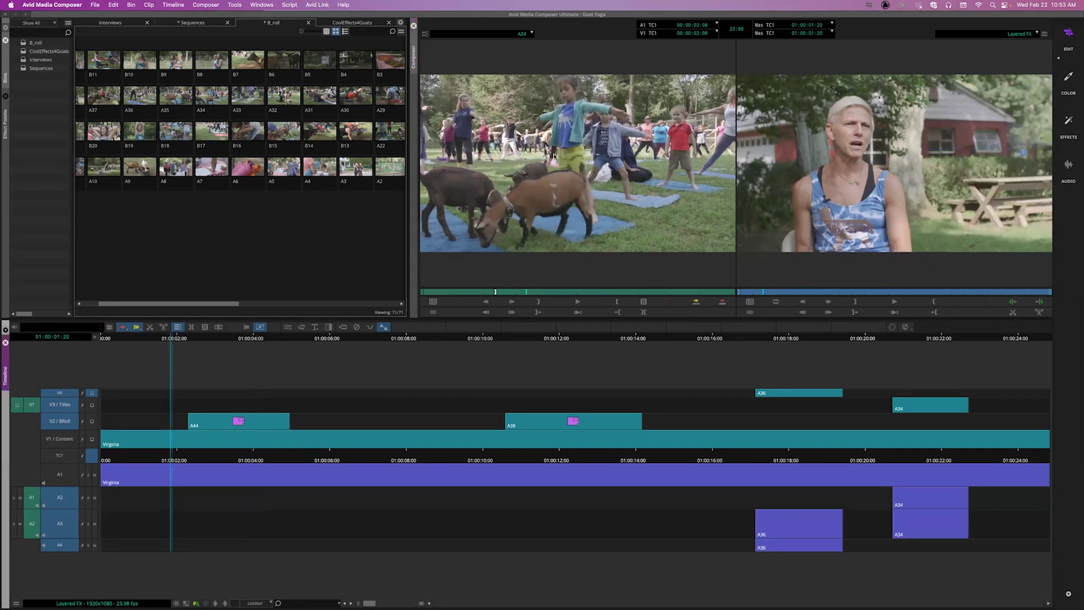